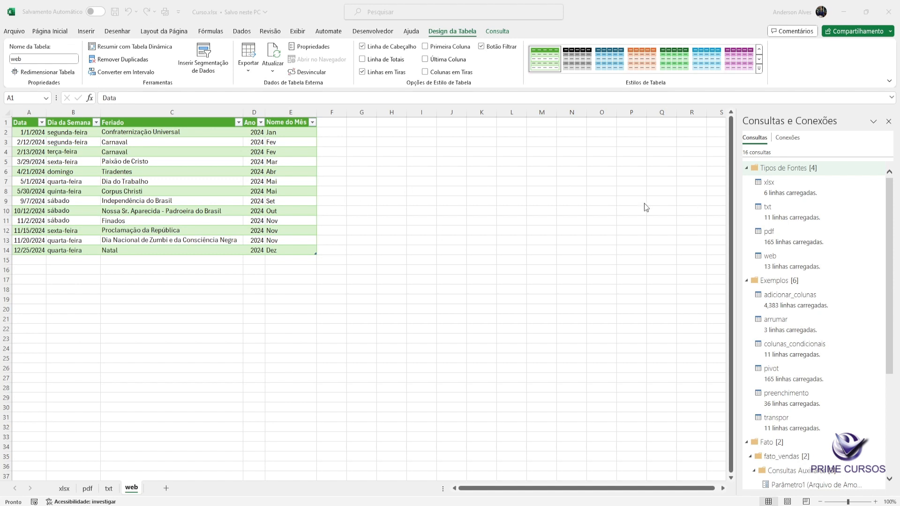
# Switch to the Power Query Editor and collapse the Tipos de Fontes and Exemplos query groups.
pyautogui.click(531, 201)
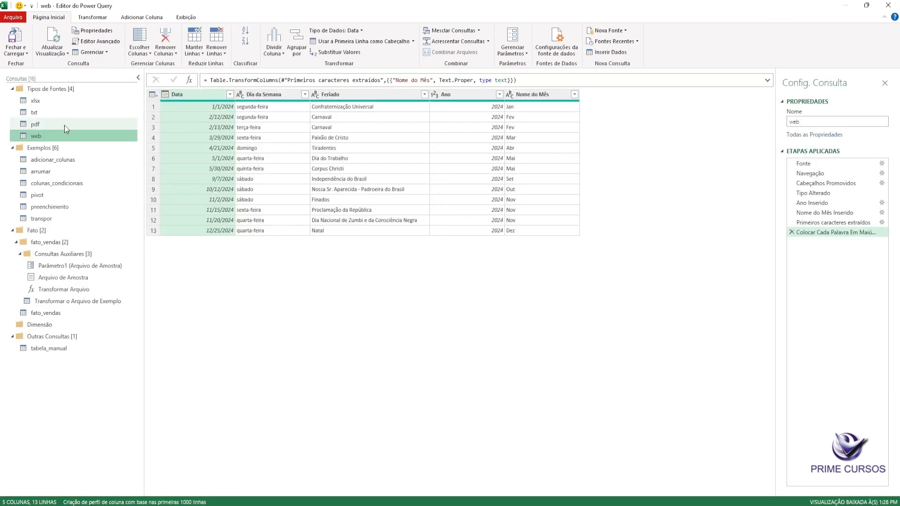
pyautogui.click(13, 89)
pyautogui.click(13, 100)
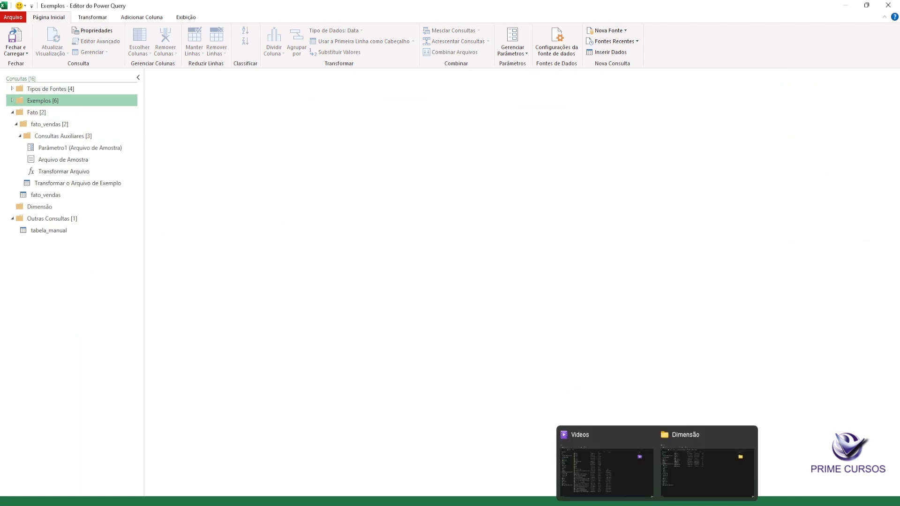
# Switch to File Explorer, review the source files in the Dimensão folder and copy the folder's path.
pyautogui.click(702, 497)
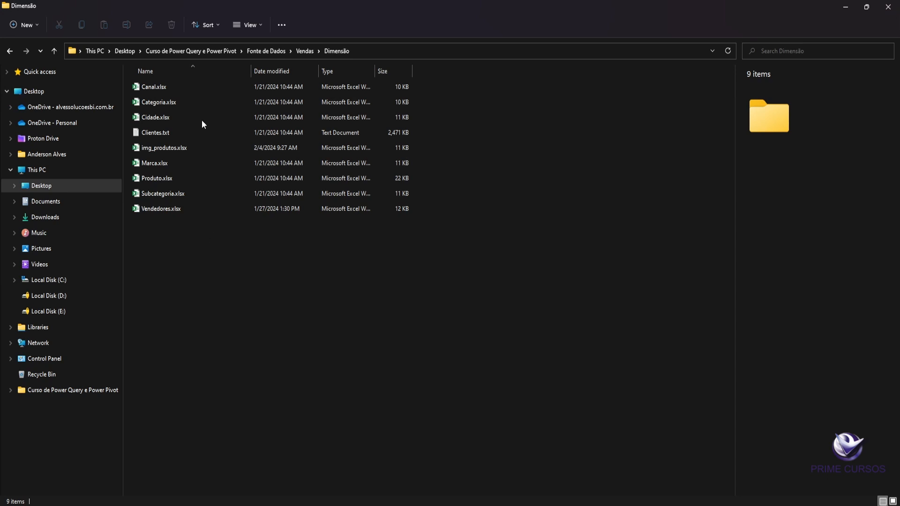
pyautogui.click(166, 87)
pyautogui.click(168, 102)
pyautogui.click(170, 117)
pyautogui.click(171, 133)
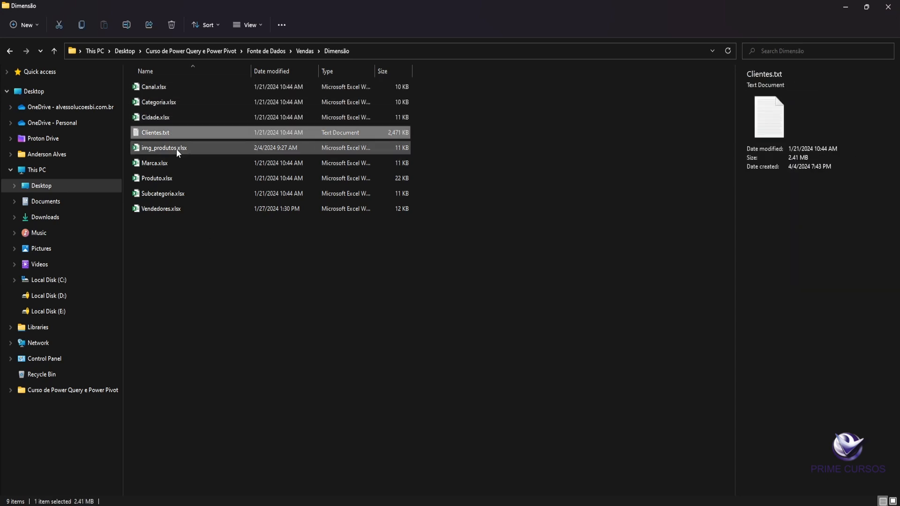
pyautogui.click(172, 149)
pyautogui.click(178, 178)
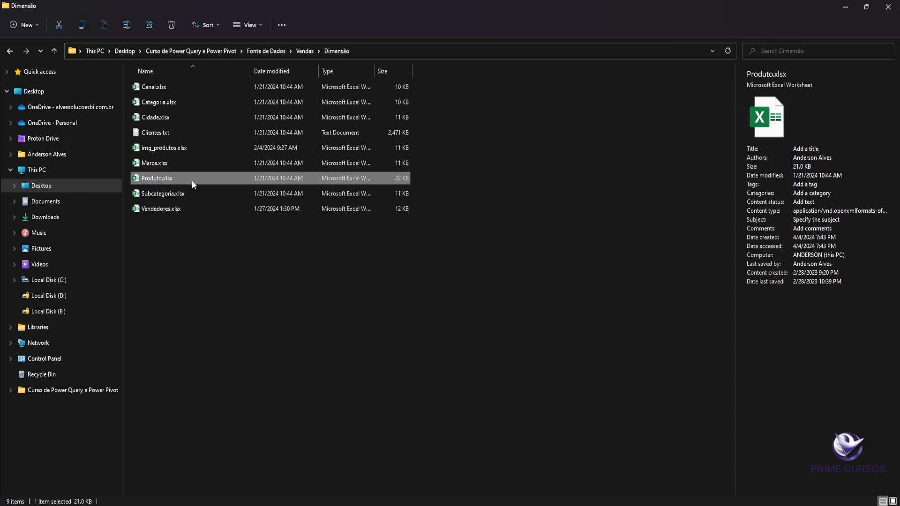
pyautogui.click(427, 50)
pyautogui.press('Escape')
pyautogui.click(453, 286)
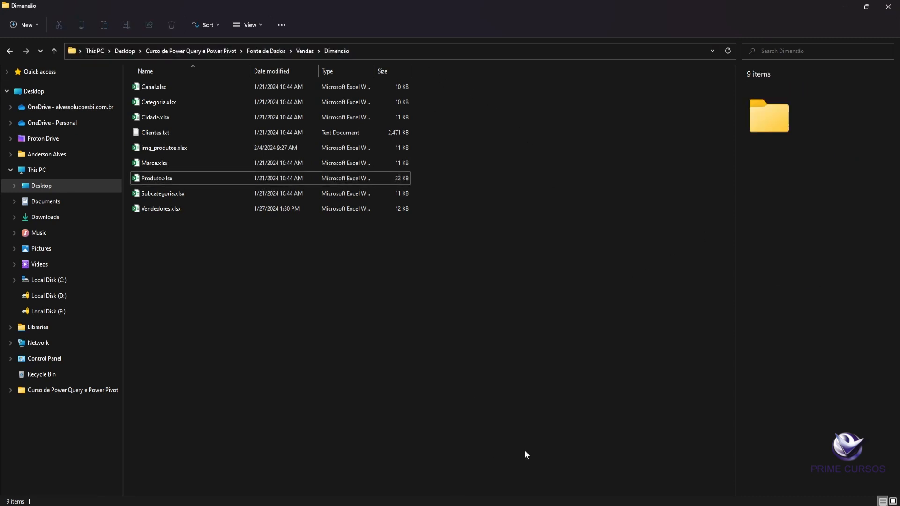
# Return to the Power Query Editor, collapse the Fato group and select the Dimensão group.
pyautogui.click(533, 469)
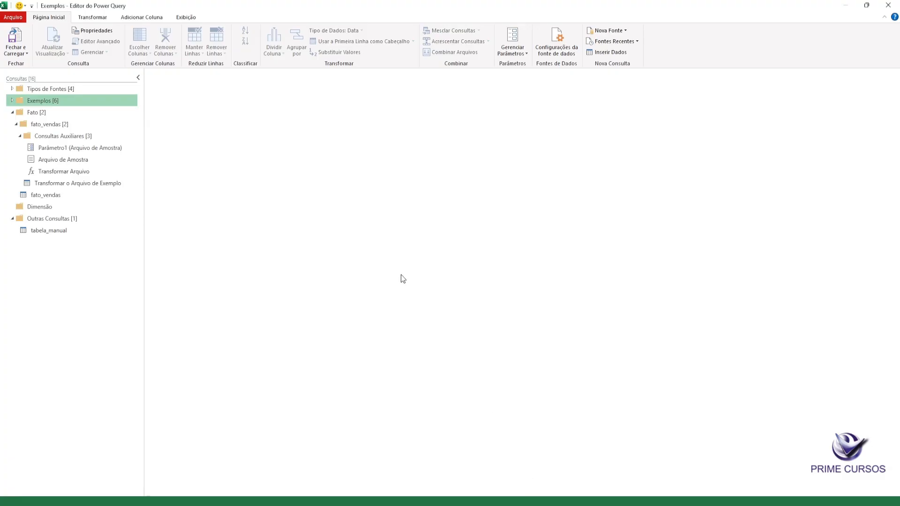
pyautogui.doubleClick(21, 113)
pyautogui.click(30, 126)
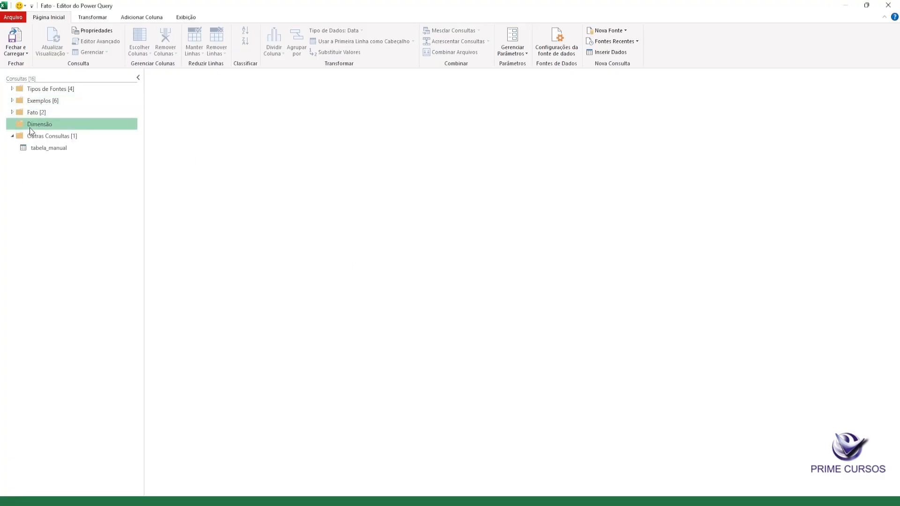
# Start a new Excel workbook source and browse to the Fonte de Dados\Vendas\Dimensão folder.
pyautogui.click(610, 30)
pyautogui.moveTo(626, 44)
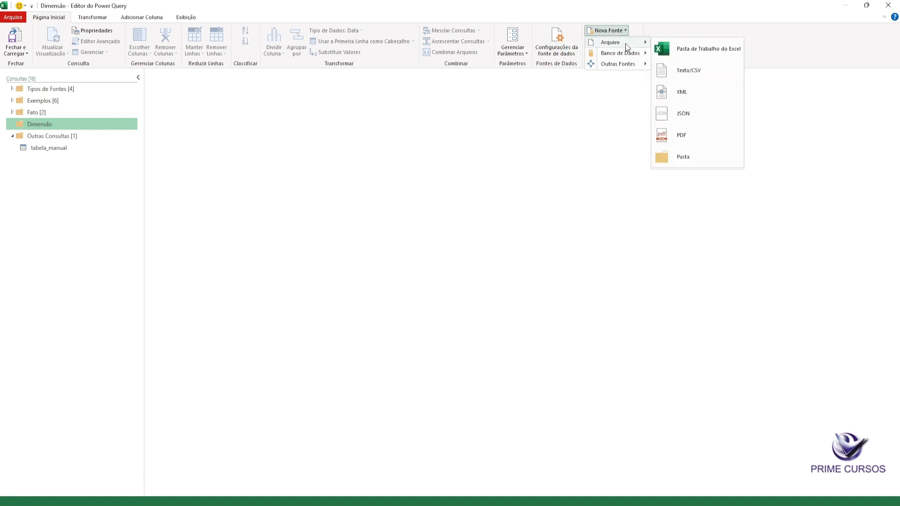
pyautogui.click(708, 49)
pyautogui.click(294, 30)
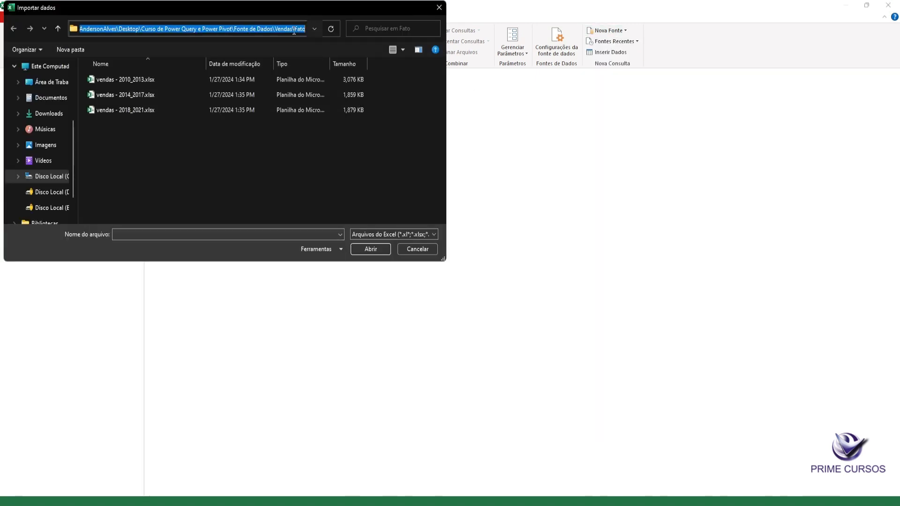
pyautogui.write('C:\\Users\\AndersonAlves\\Desktop\\Curso de Power Query e Power Pivot\\Fonte de Dados\\Vendas\\Dimensão')
pyautogui.press('Return')
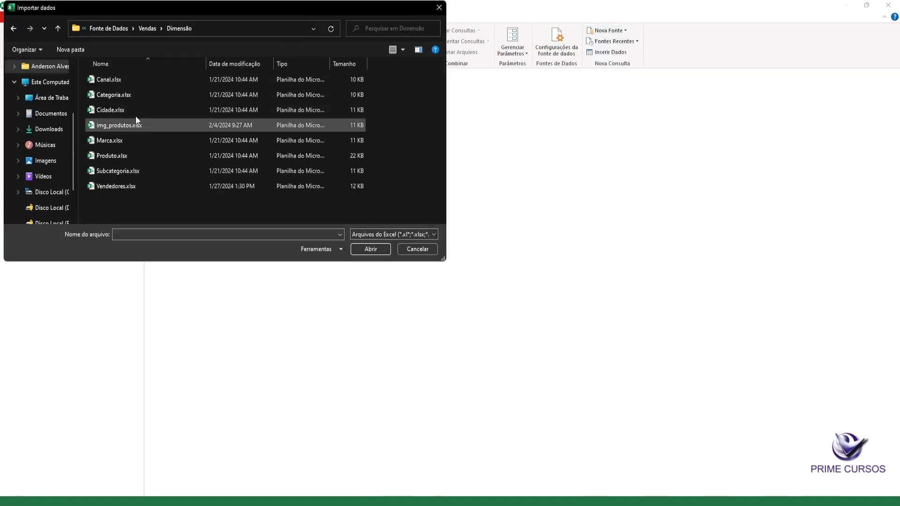
# Open Canal.xlsx, preview its Planilha1 sheet and import the Canal table as a query.
pyautogui.click(143, 95)
pyautogui.click(371, 250)
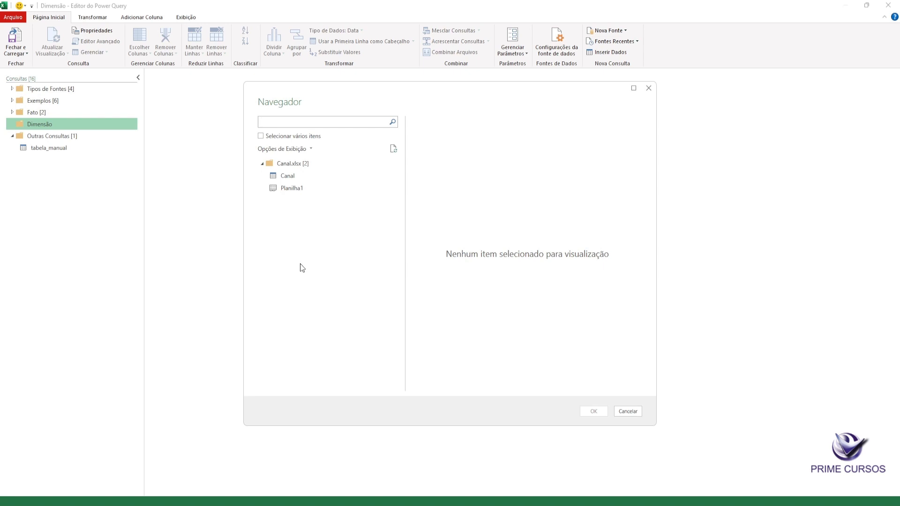
pyautogui.click(299, 197)
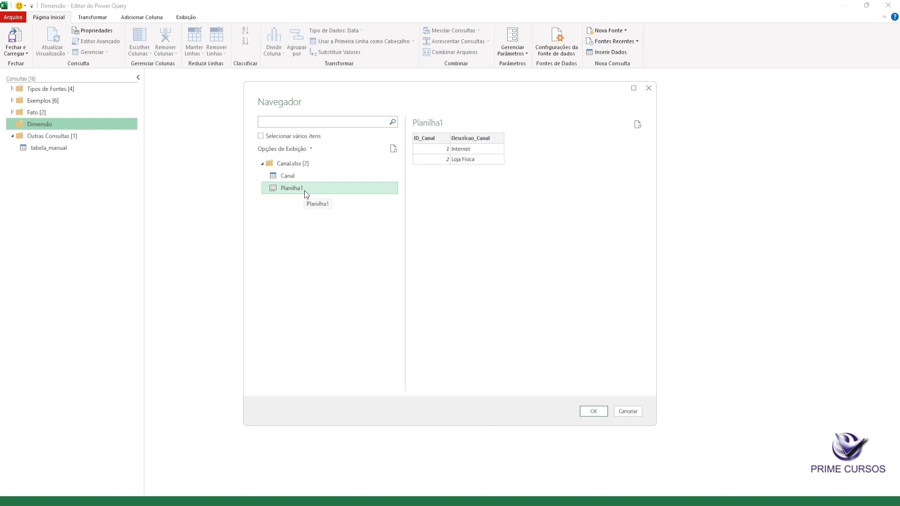
pyautogui.click(292, 177)
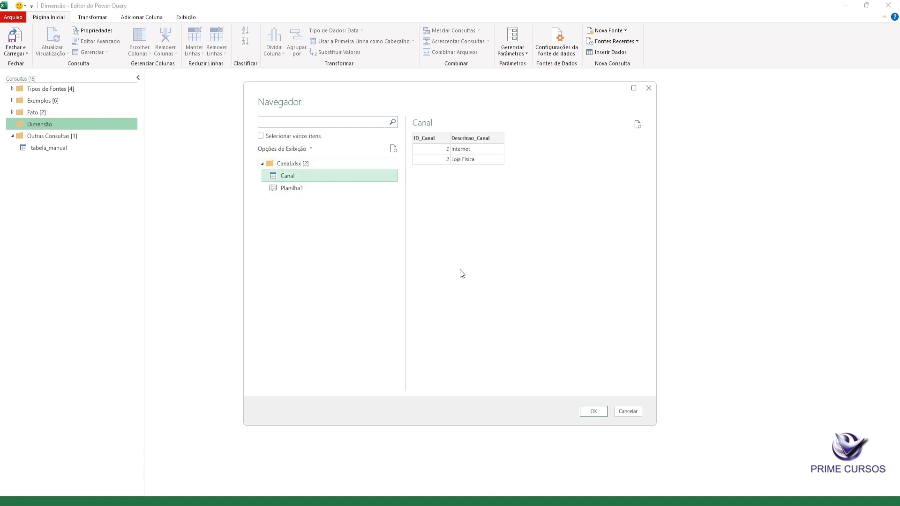
pyautogui.click(594, 412)
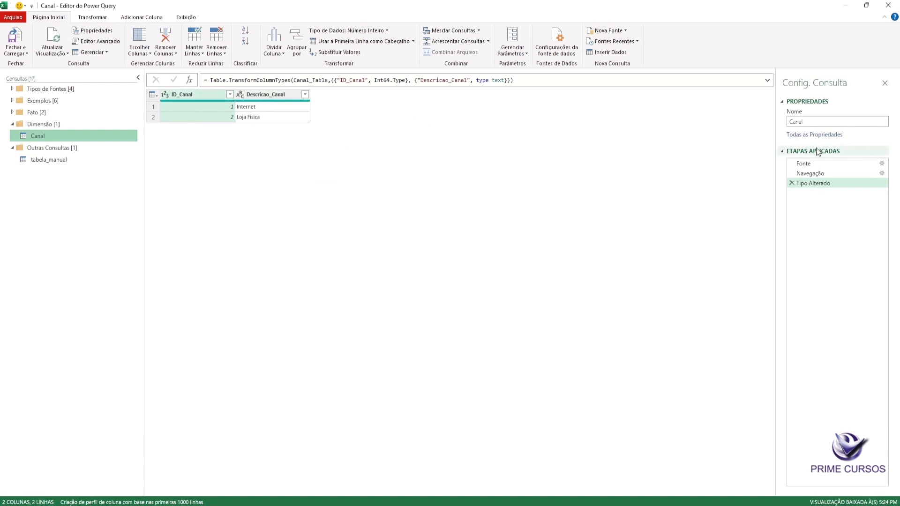
# Rename the Canal query to dim_canal.
pyautogui.click(820, 122)
pyautogui.write('dim_')
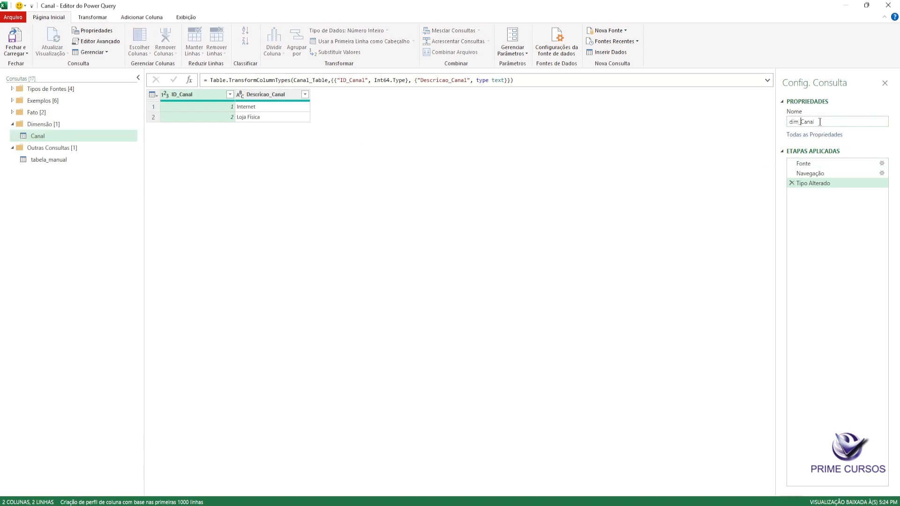
pyautogui.press('Delete')
pyautogui.write('c')
pyautogui.press('Return')
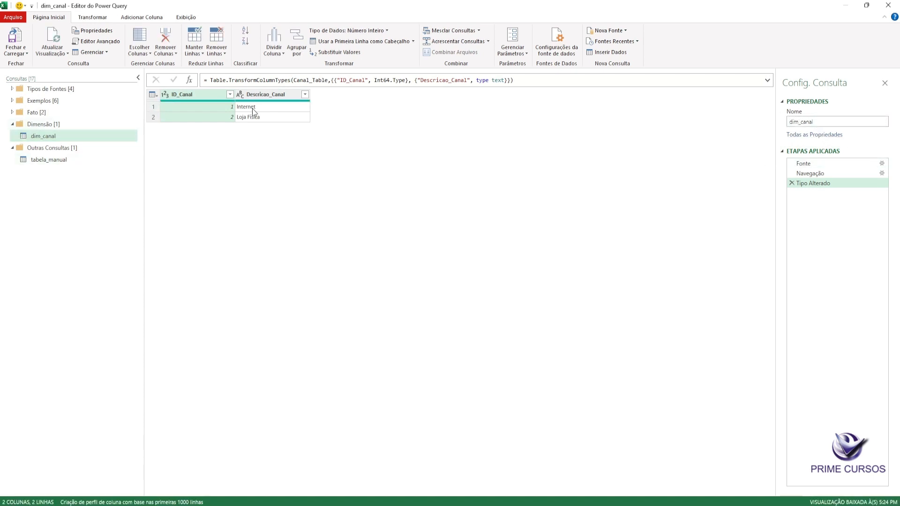
# Add a new Excel workbook source from Categoria.xlsx and import its Categoria table.
pyautogui.click(622, 32)
pyautogui.moveTo(614, 43)
pyautogui.click(708, 47)
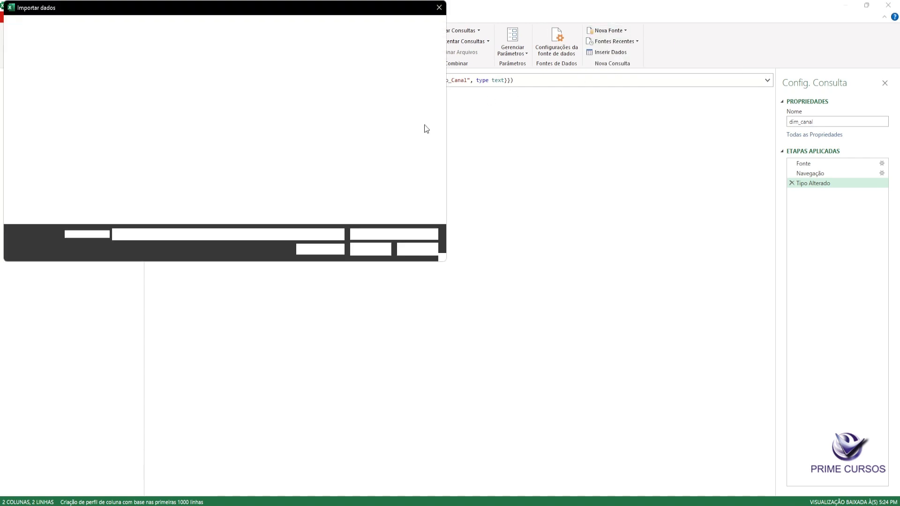
pyautogui.click(133, 96)
pyautogui.click(370, 249)
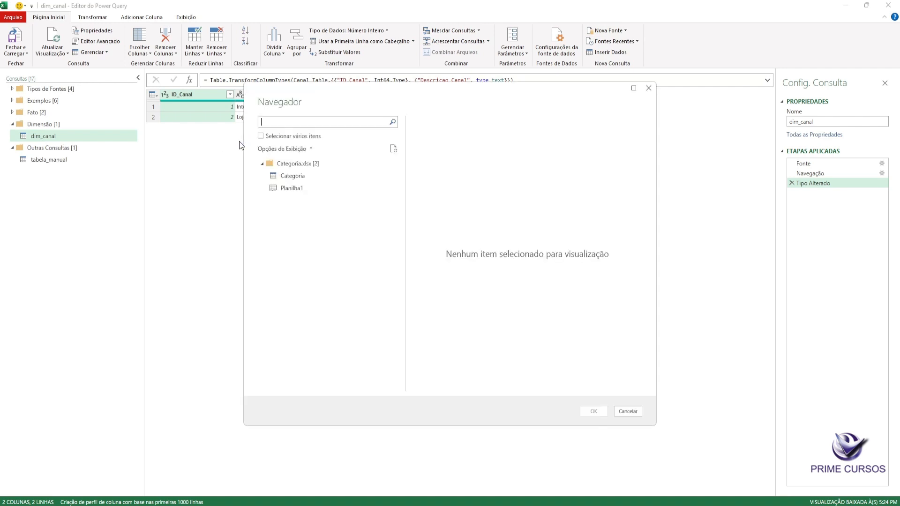
pyautogui.click(293, 176)
pyautogui.click(586, 413)
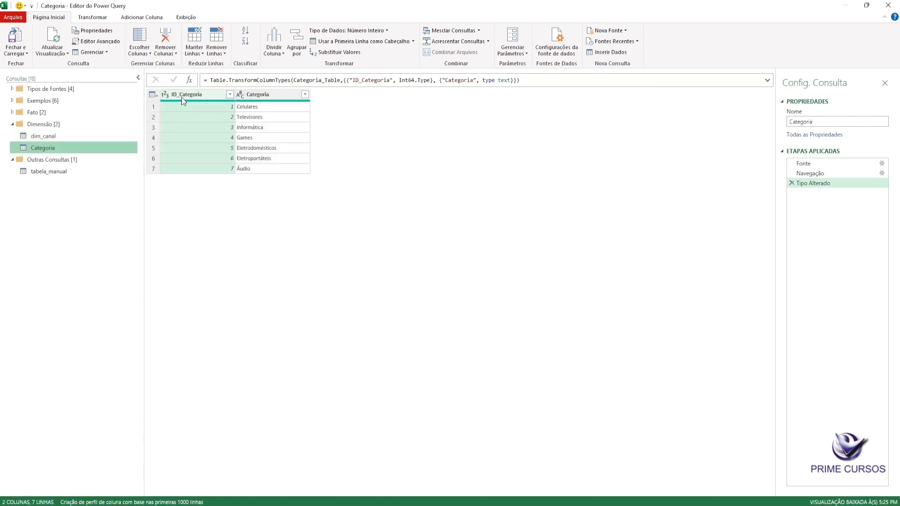
# Rename the Categoria query to dim_categoria.
pyautogui.click(833, 125)
pyautogui.click(834, 124)
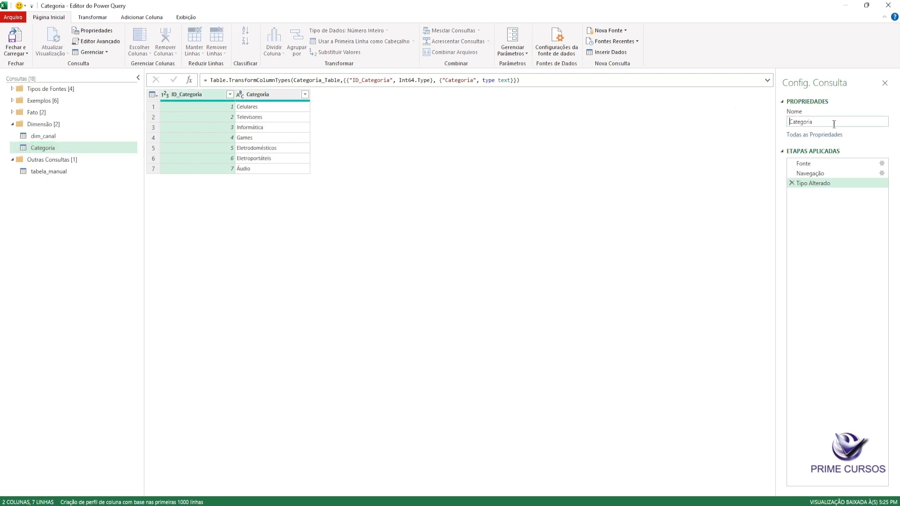
pyautogui.write('dim_')
pyautogui.press('Delete')
pyautogui.write('c')
pyautogui.press('Return')
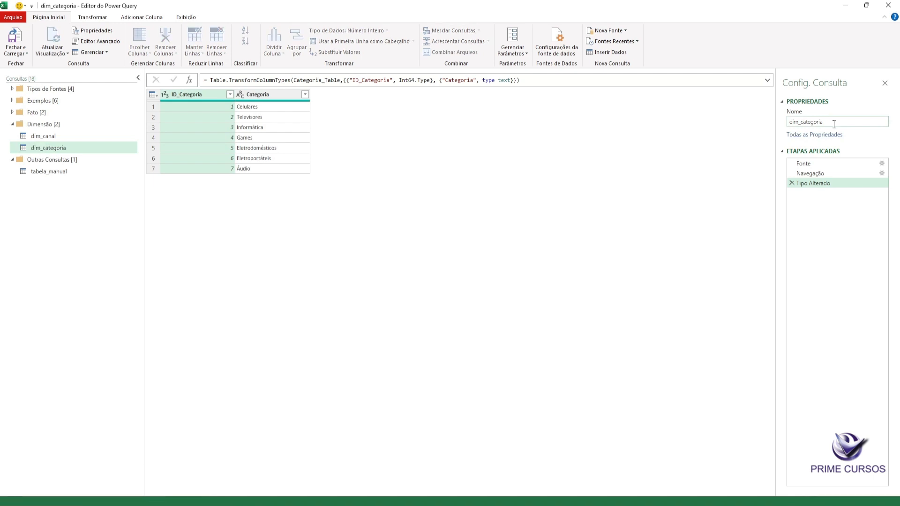
# Add a new Excel workbook source from Cidade.xlsx and import its Cidade table.
pyautogui.click(608, 30)
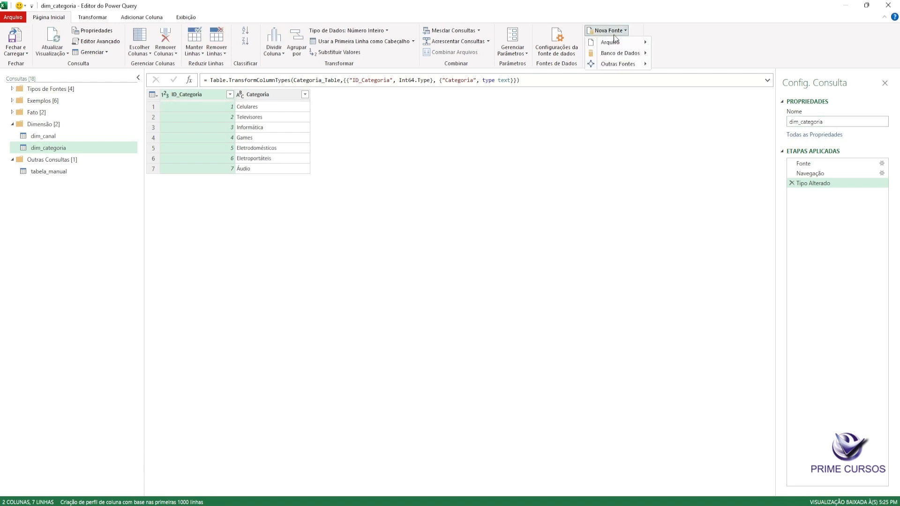
pyautogui.moveTo(609, 38)
pyautogui.click(687, 46)
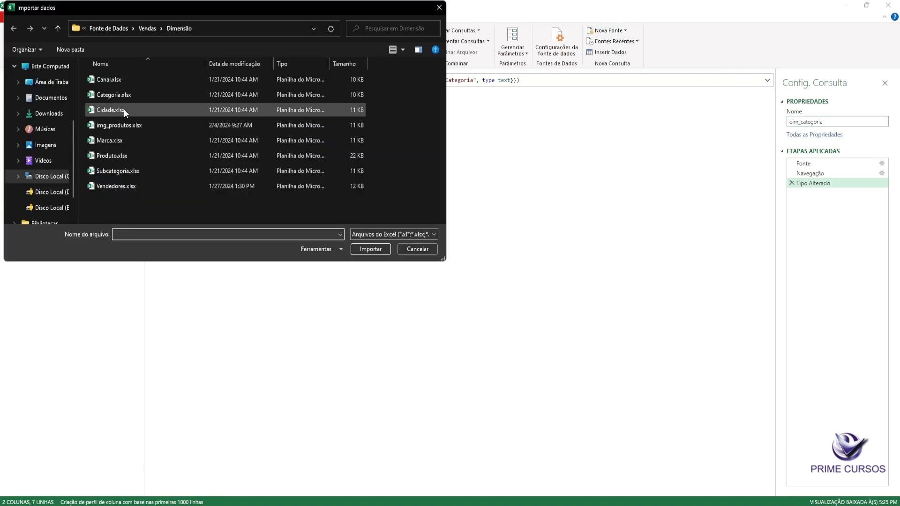
pyautogui.click(123, 109)
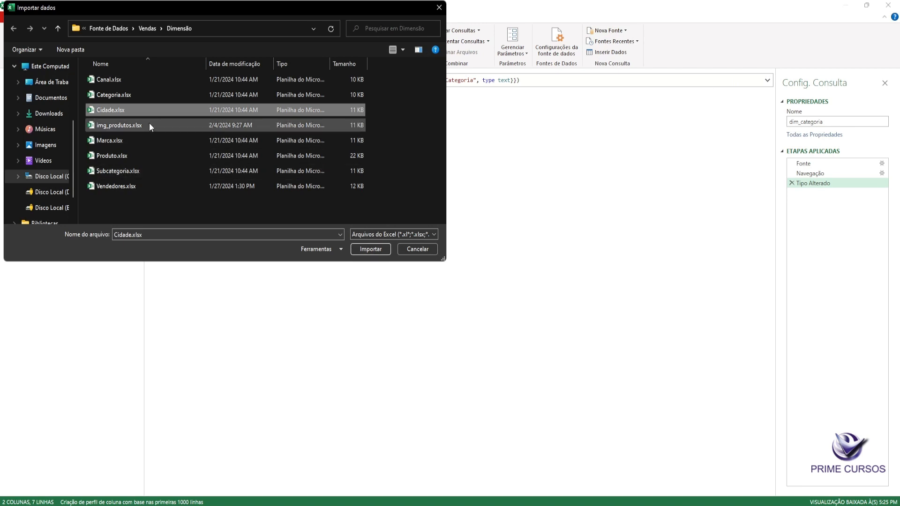
pyautogui.click(360, 249)
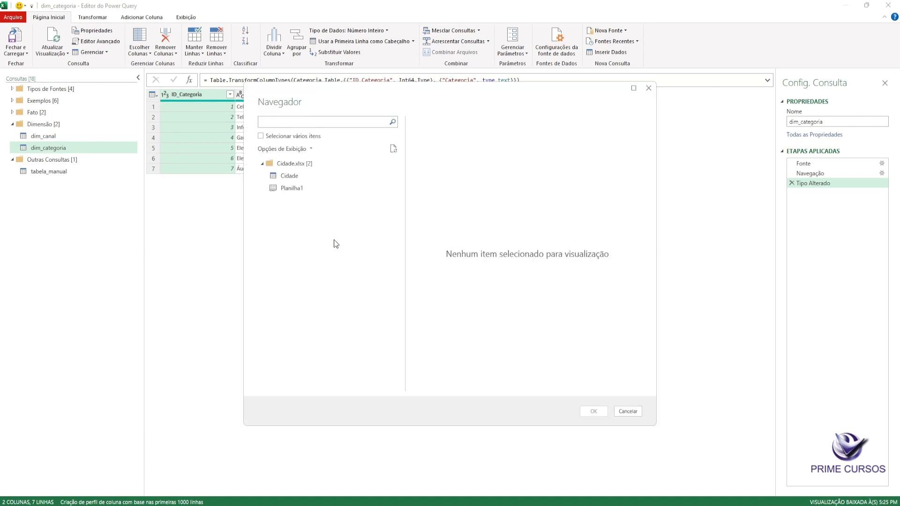
pyautogui.click(308, 177)
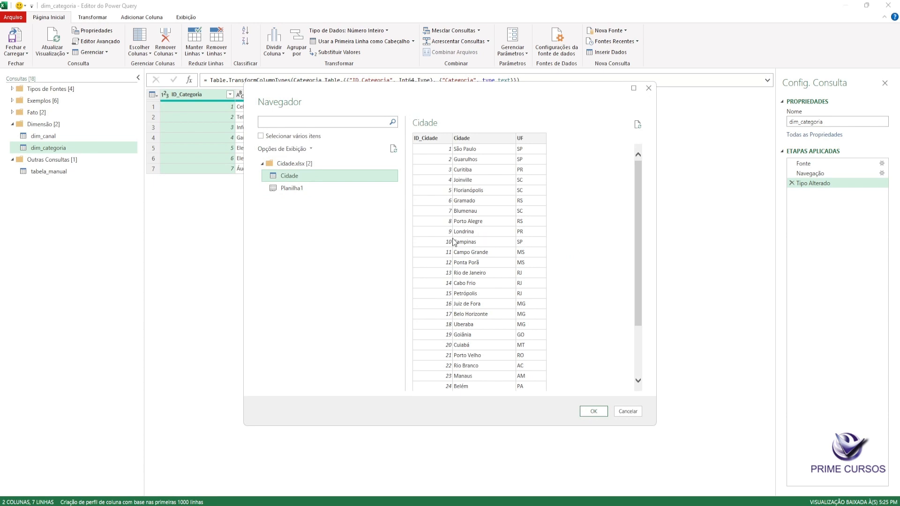
pyautogui.click(594, 411)
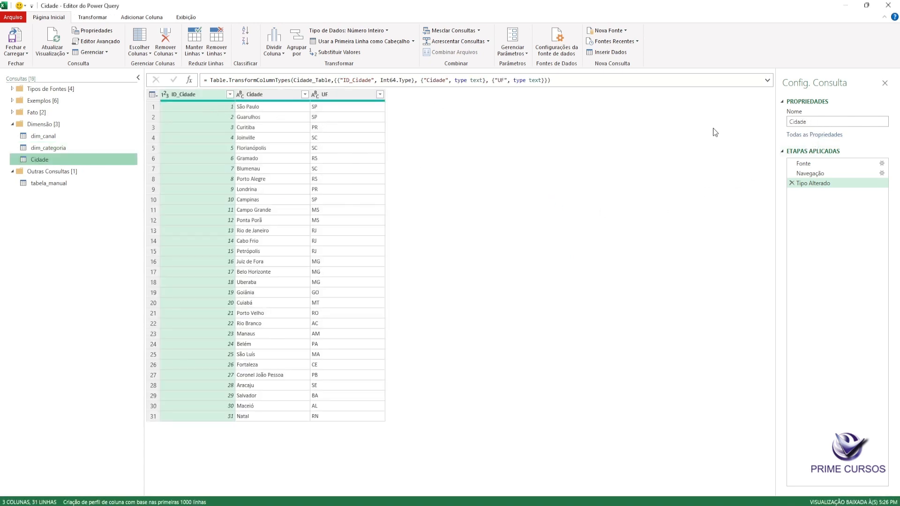
# Rename the Cidade query to dim_cidade.
pyautogui.click(809, 121)
pyautogui.press('Home')
pyautogui.write('dim_')
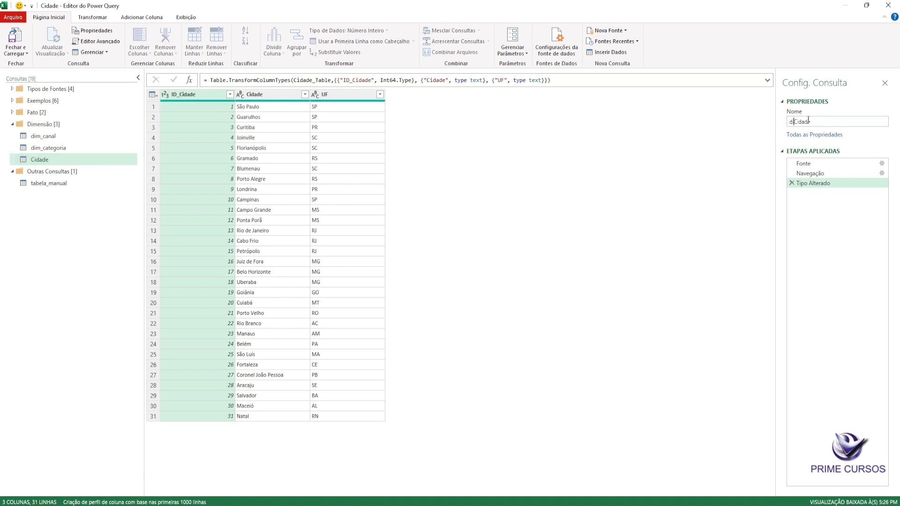
pyautogui.press('Return')
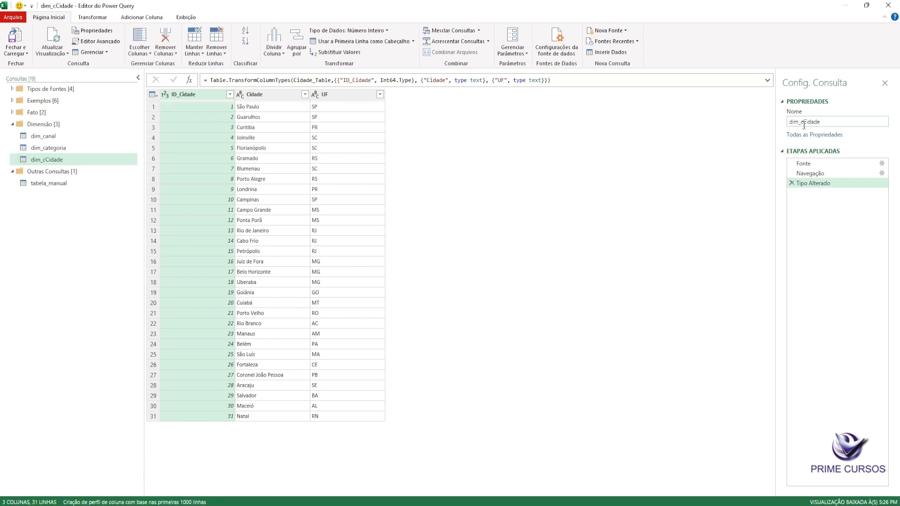
pyautogui.click(805, 122)
pyautogui.press('BackSpace')
pyautogui.write('c')
pyautogui.press('Return')
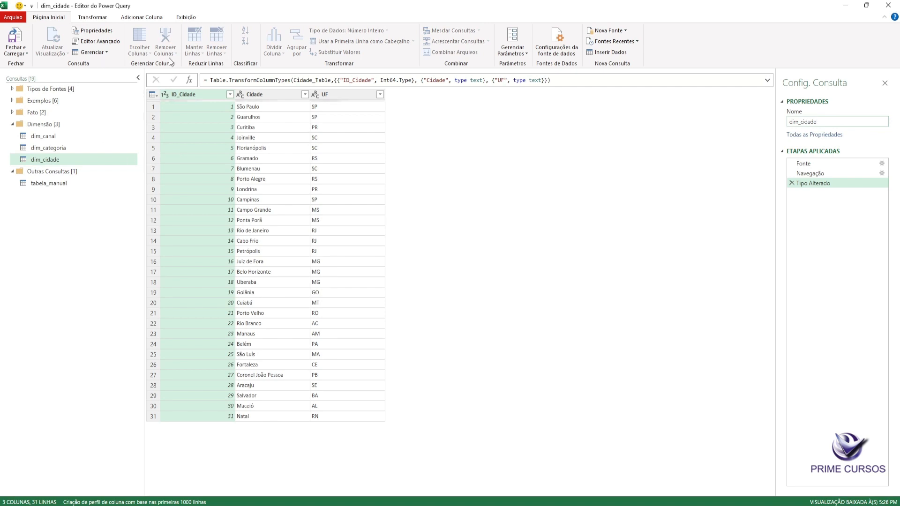
# Add a new Excel workbook source from Marca.xlsx and import its Marca table.
pyautogui.click(621, 32)
pyautogui.moveTo(614, 43)
pyautogui.click(680, 47)
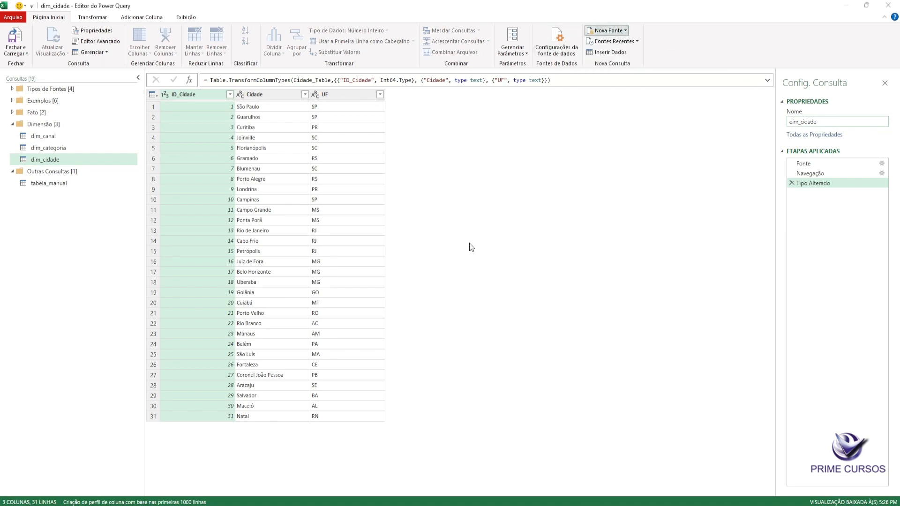
pyautogui.click(133, 146)
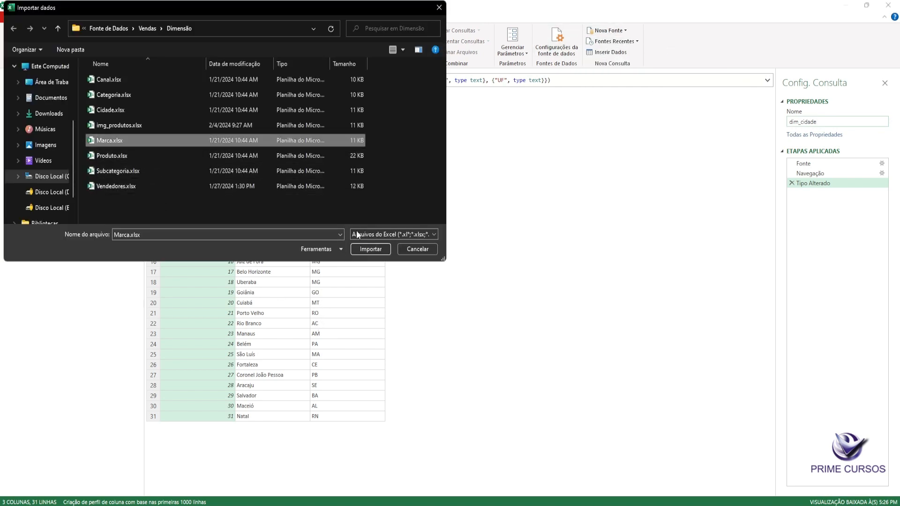
pyautogui.click(375, 249)
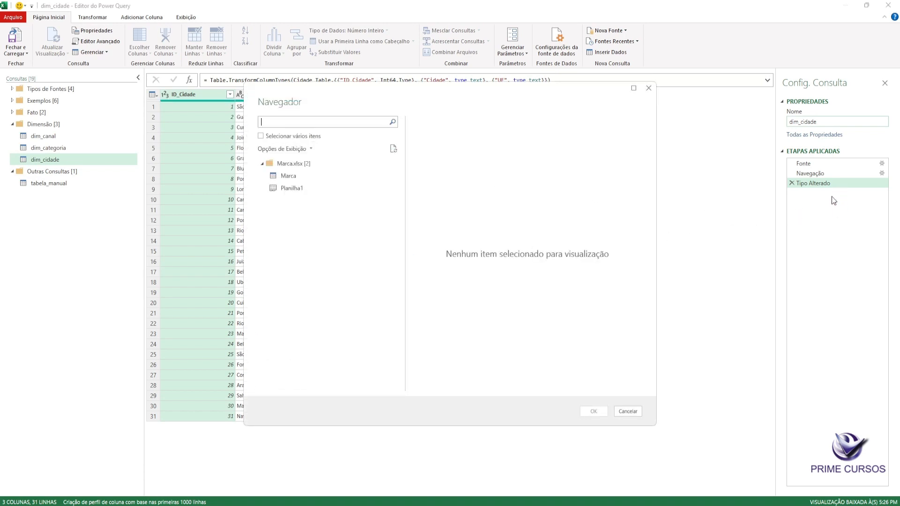
pyautogui.click(328, 178)
pyautogui.click(594, 412)
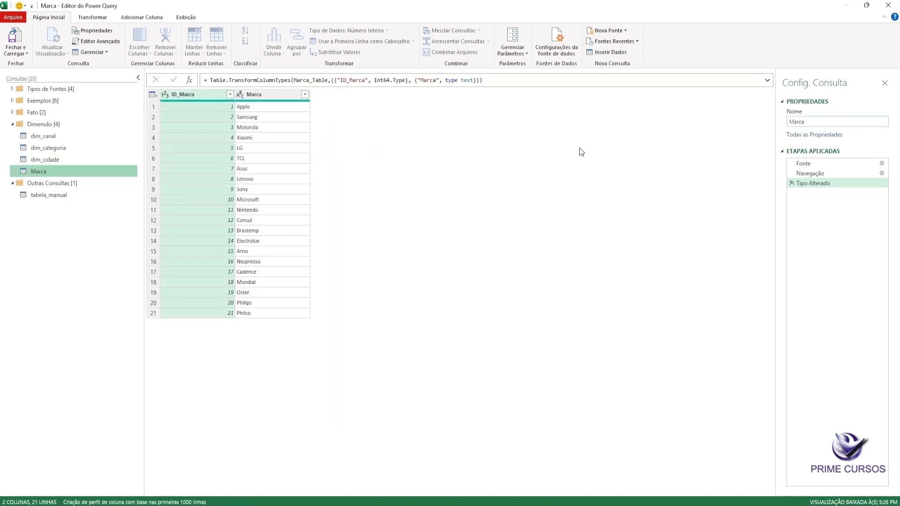
# Rename the Marca query to dim_marca.
pyautogui.click(857, 123)
pyautogui.press('Home')
pyautogui.write('d')
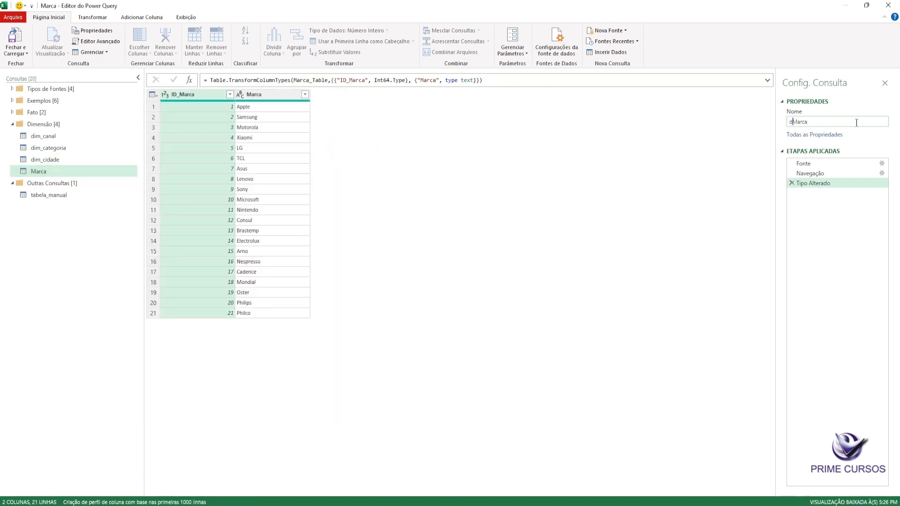
pyautogui.write('im_')
pyautogui.press('Delete')
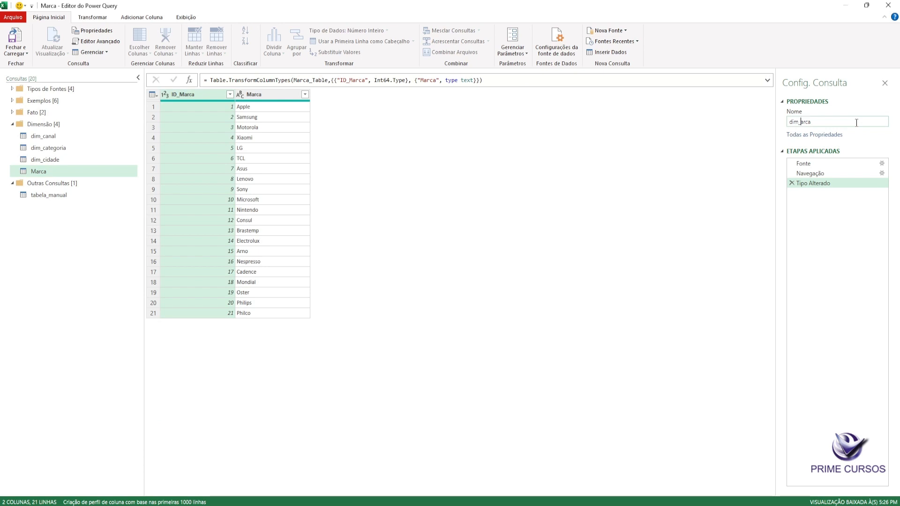
pyautogui.write('m')
pyautogui.press('Return')
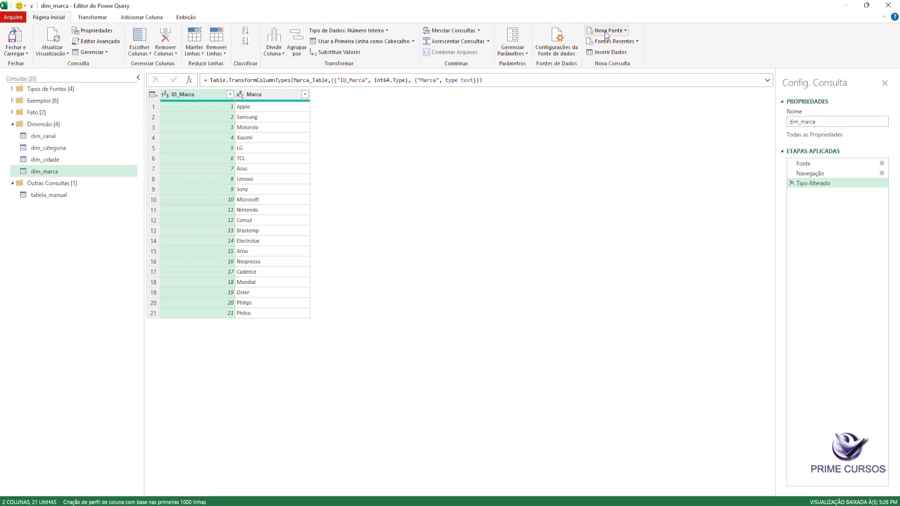
# Add a new Excel workbook source from Produto.xlsx and import its Produto table.
pyautogui.click(607, 31)
pyautogui.click(665, 49)
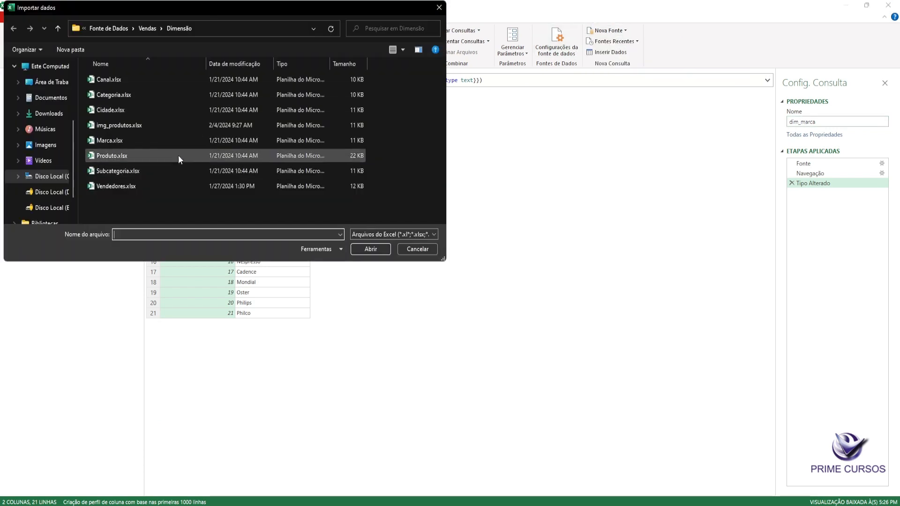
pyautogui.click(169, 157)
pyautogui.click(360, 249)
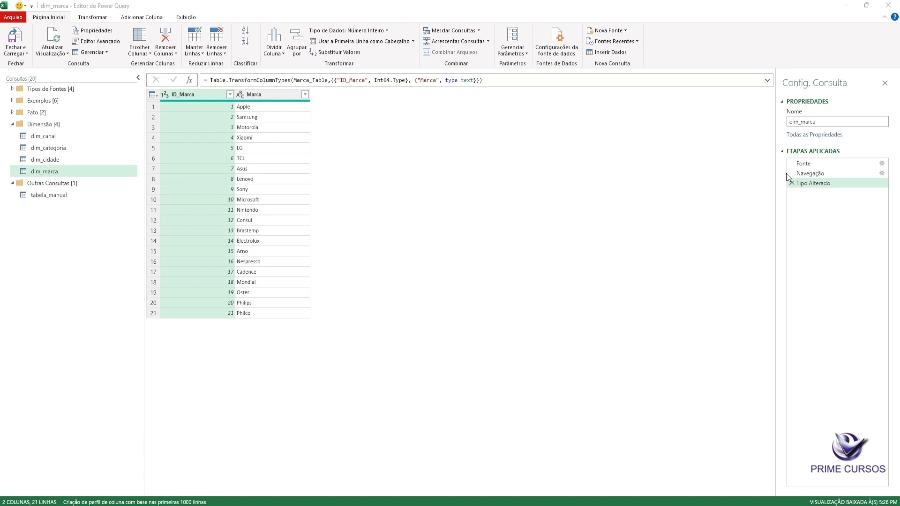
pyautogui.click(357, 175)
pyautogui.click(593, 411)
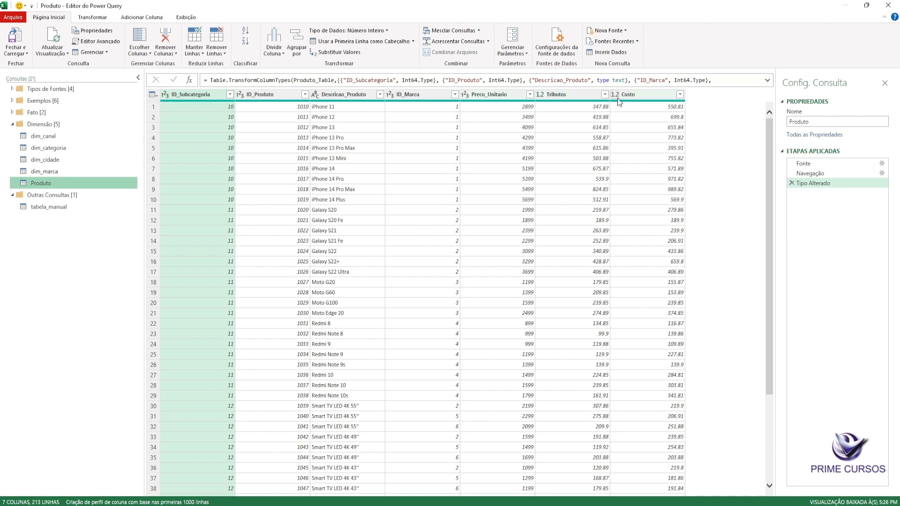
# Change the Preco_Unitario column type to Número Decimal, replacing the current conversion, and rename the Produto query to dim_produto.
pyautogui.click(469, 96)
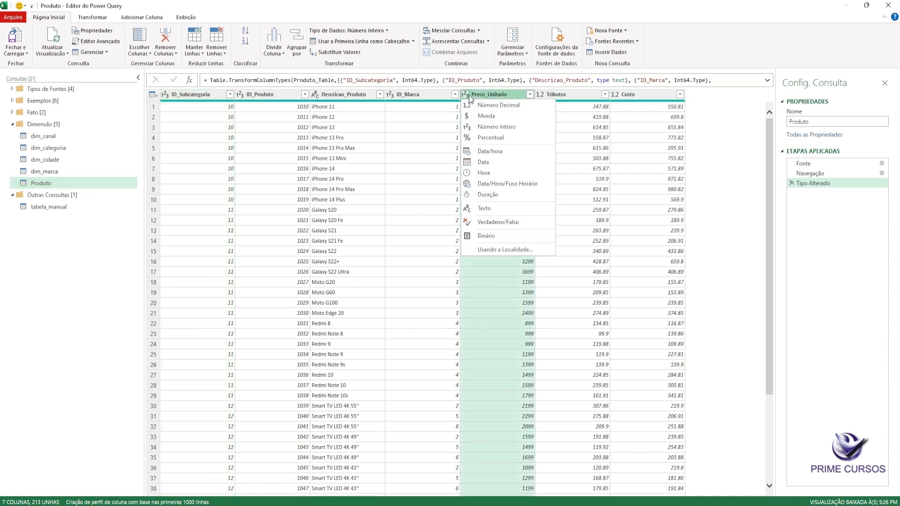
pyautogui.click(503, 108)
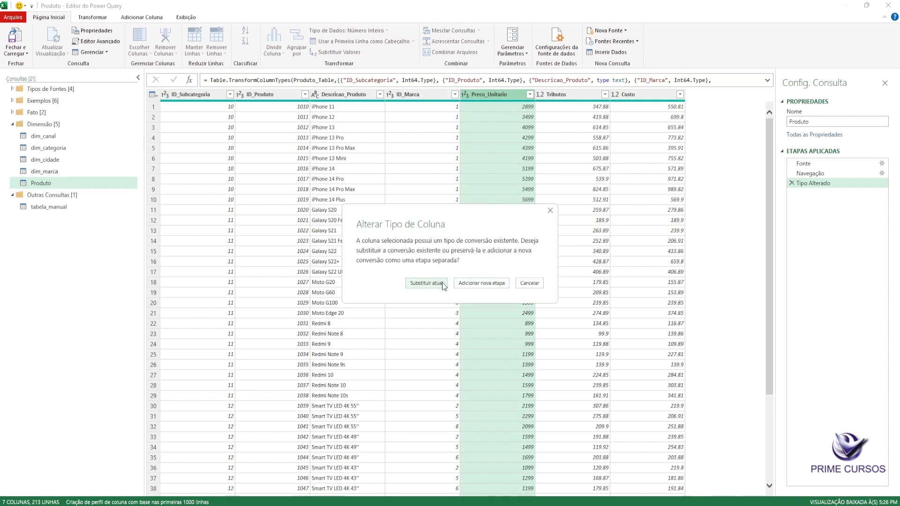
pyautogui.click(441, 282)
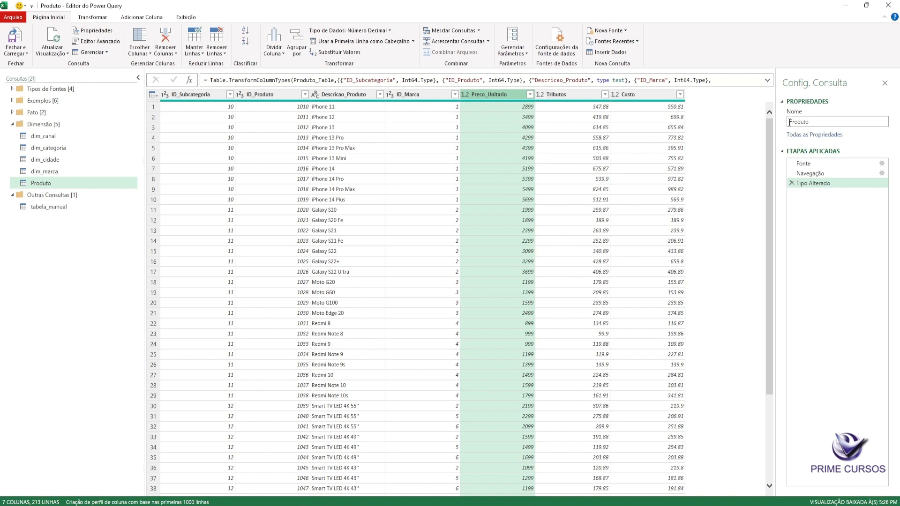
pyautogui.click(810, 122)
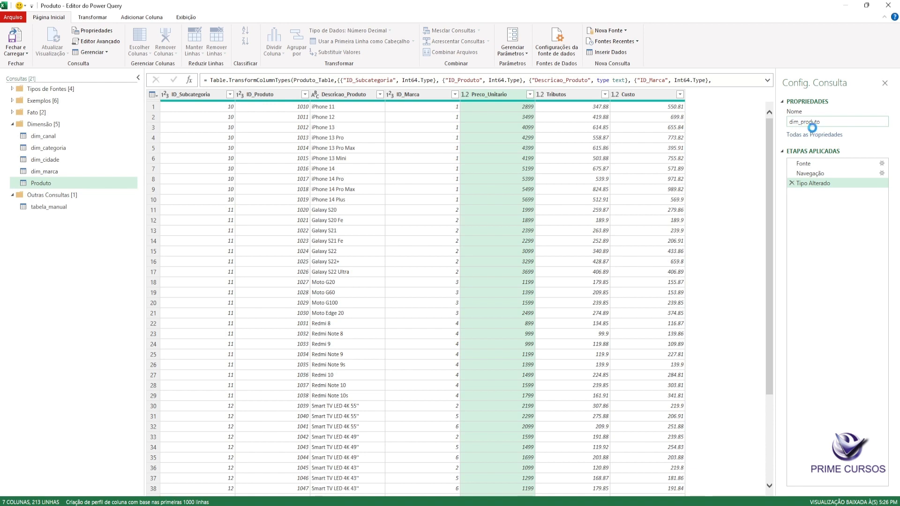
pyautogui.press('Return')
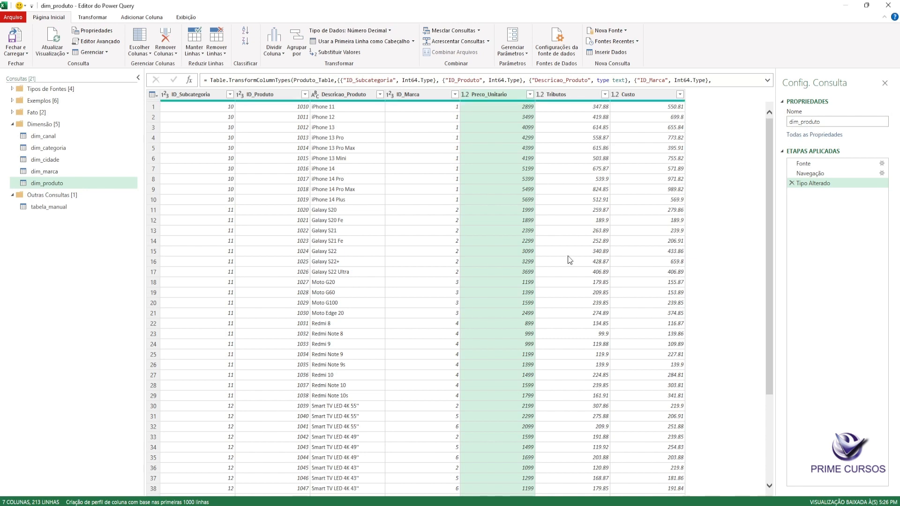
# Add a new Excel workbook source from Subcategoria.xlsx and import its Subcategoria table.
pyautogui.click(610, 31)
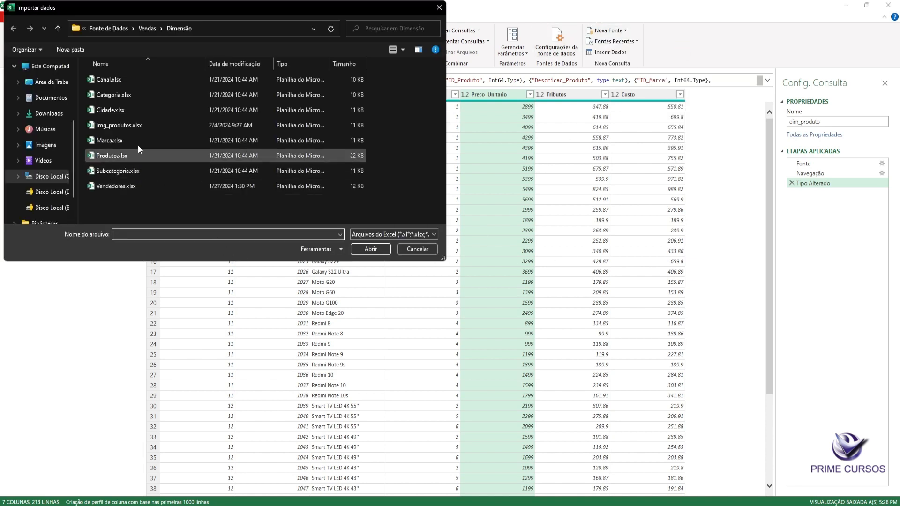
pyautogui.moveTo(165, 8); pyautogui.dragTo(413, 128)
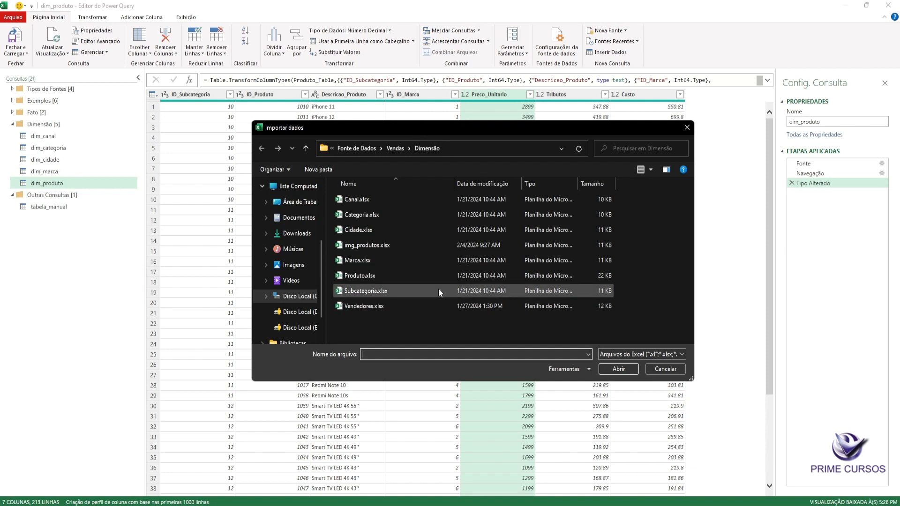
pyautogui.click(392, 290)
pyautogui.click(620, 370)
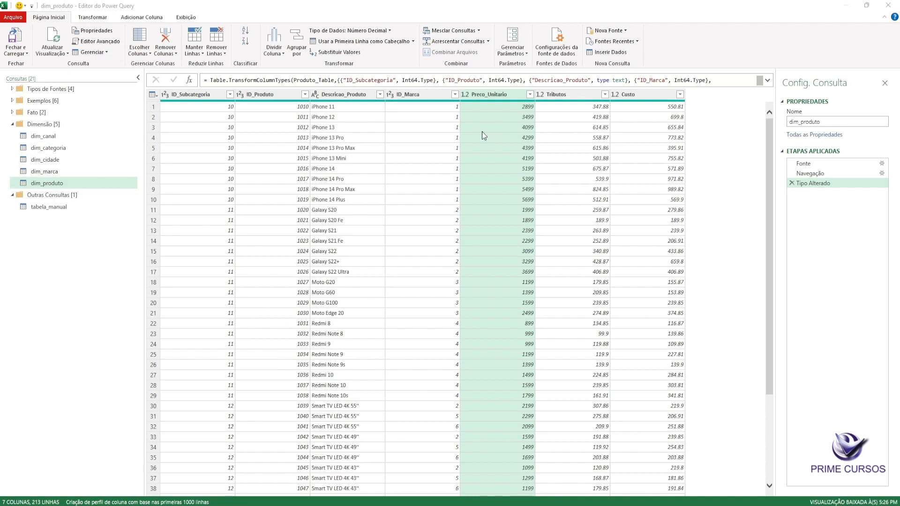
pyautogui.click(347, 177)
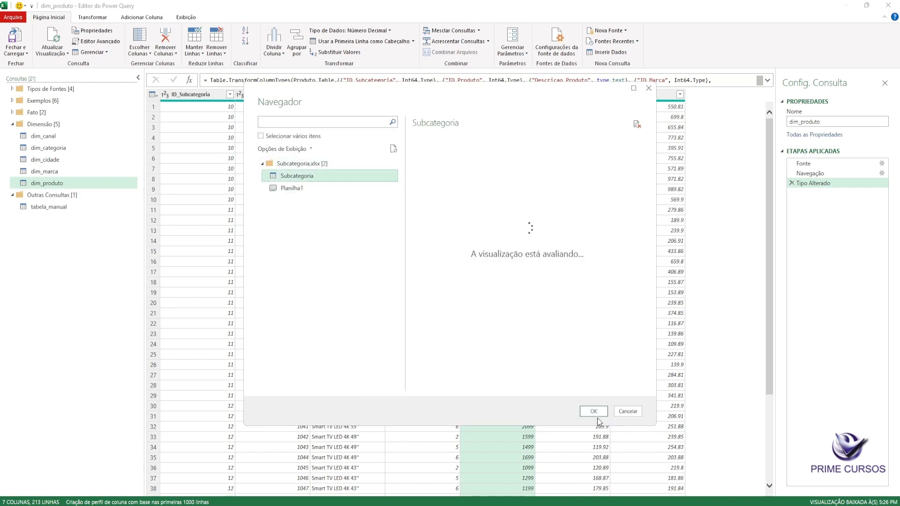
pyautogui.click(594, 412)
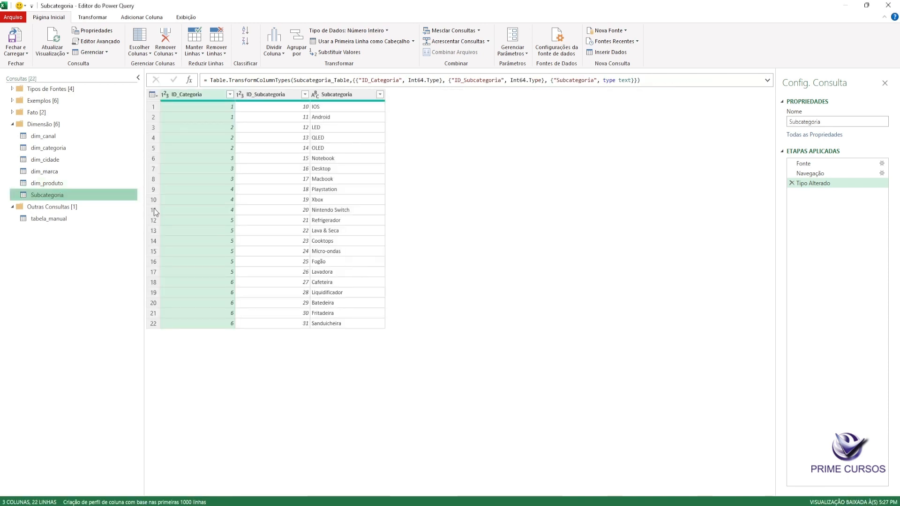
# Rename the Subcategoria query to dim_subcategoria.
pyautogui.click(844, 126)
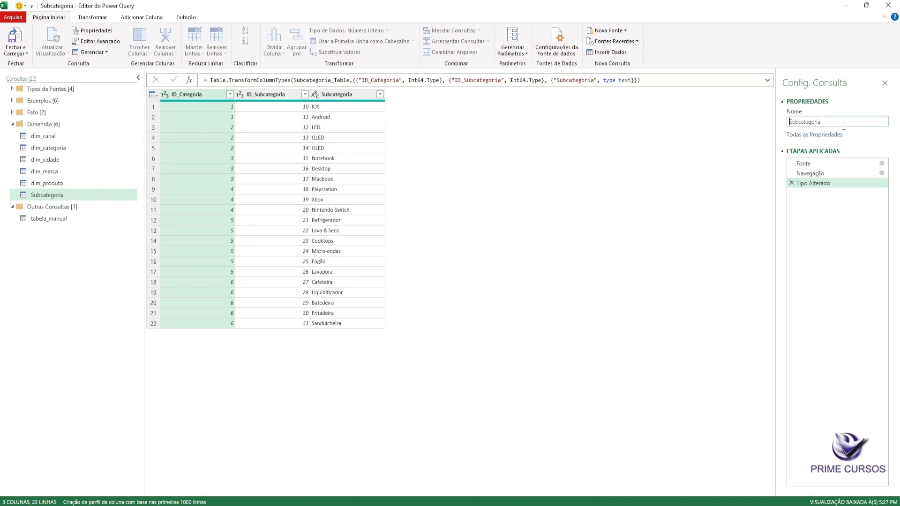
pyautogui.press('Home')
pyautogui.write('dim_')
pyautogui.press('Delete')
pyautogui.write('s')
pyautogui.press('Return')
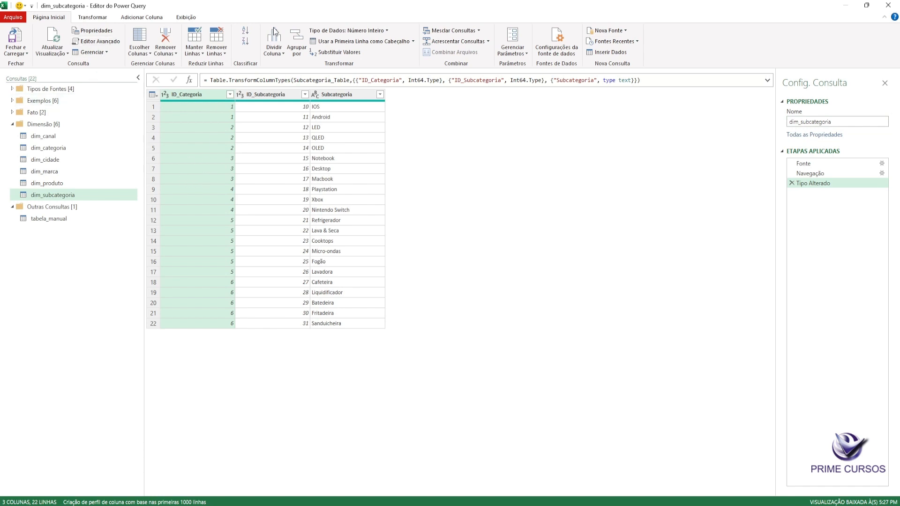
# Add a new Excel workbook source from Vendedores.xlsx and import its Tabela1 table.
pyautogui.click(610, 30)
pyautogui.click(371, 143)
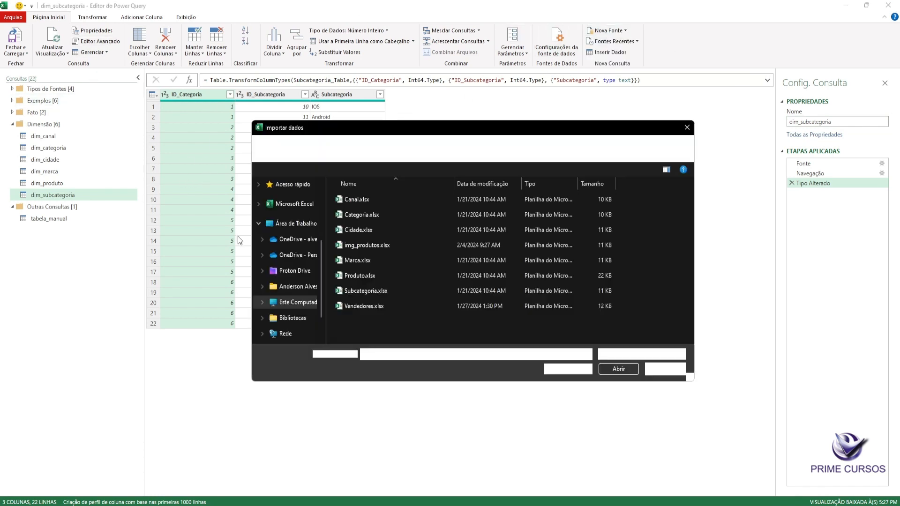
pyautogui.click(372, 304)
pyautogui.click(605, 369)
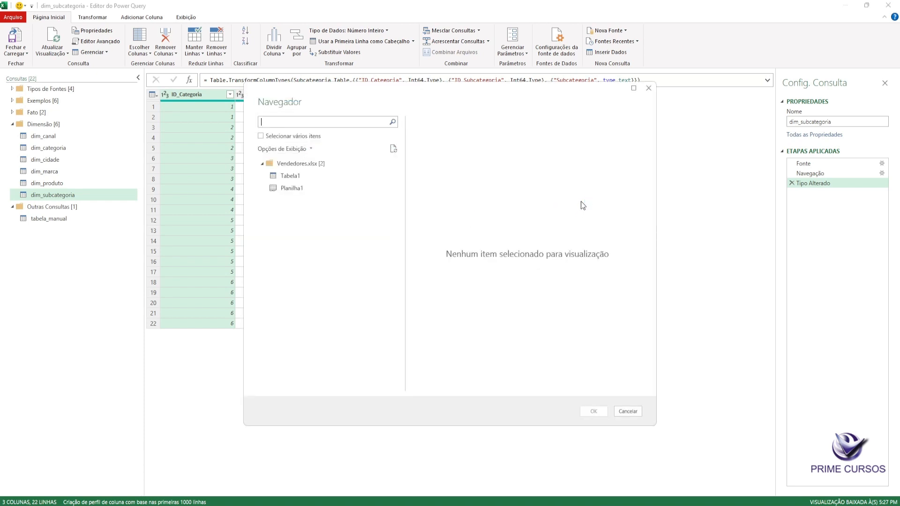
pyautogui.click(392, 176)
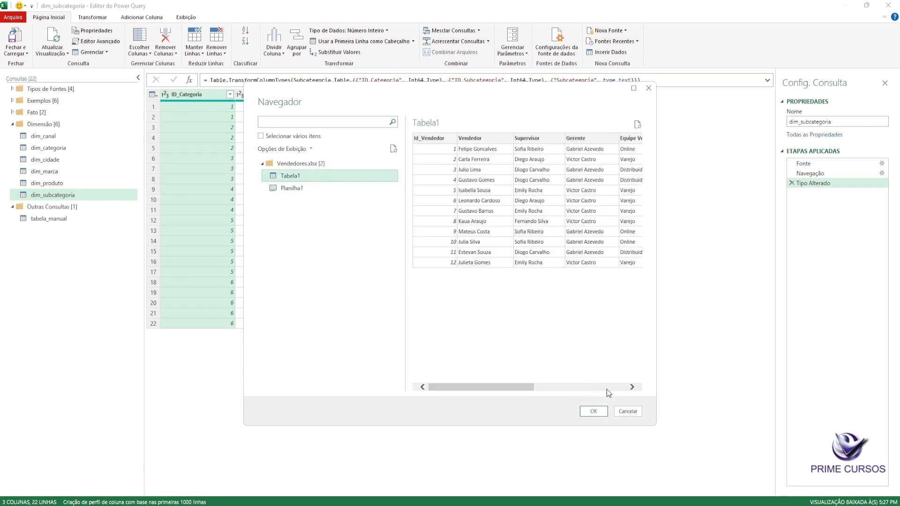
pyautogui.click(593, 411)
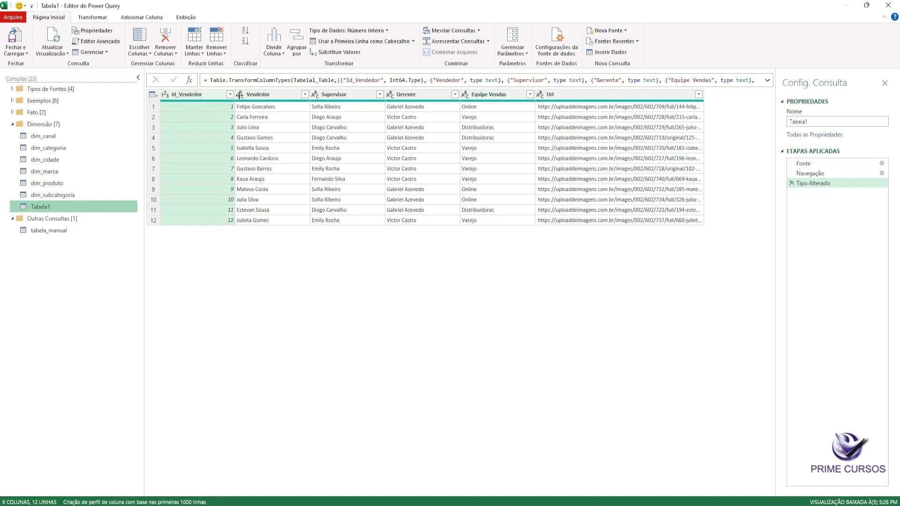
# Rename the Tabela1 query to dim_vendedores.
pyautogui.click(813, 123)
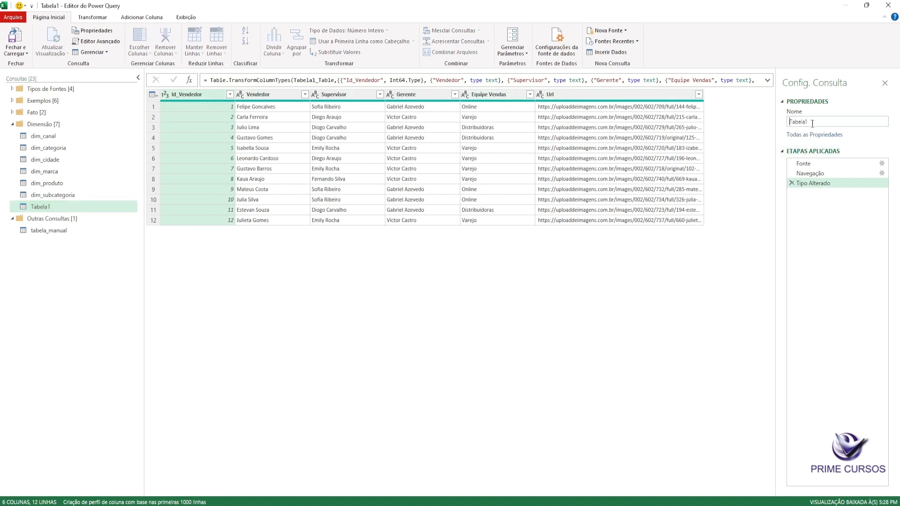
pyautogui.doubleClick(812, 123)
pyautogui.write('dim_vendedores')
pyautogui.press('Return')
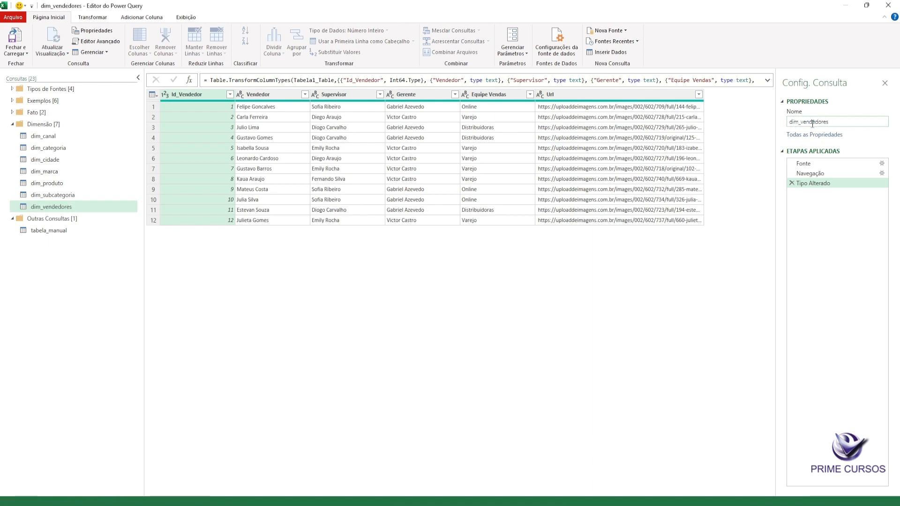
# Add a new Text/CSV source and open Clientes.txt in the import preview.
pyautogui.click(608, 30)
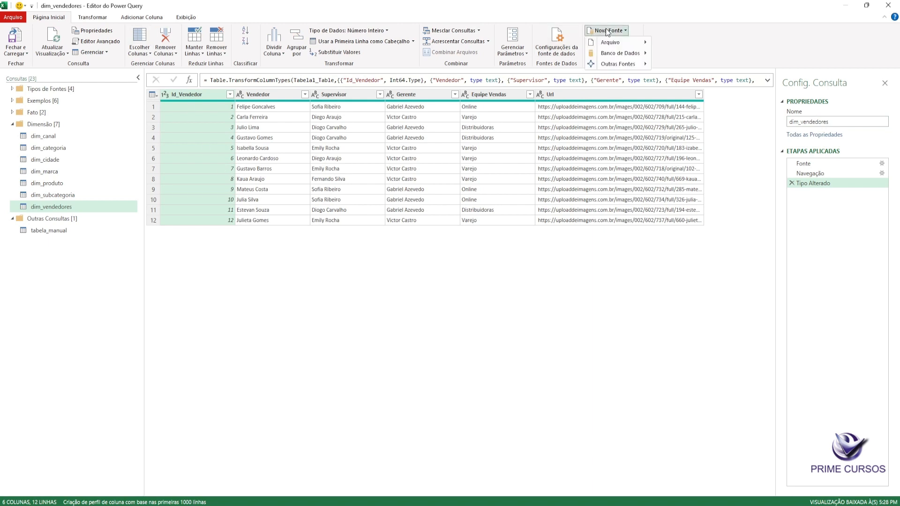
pyautogui.moveTo(620, 40)
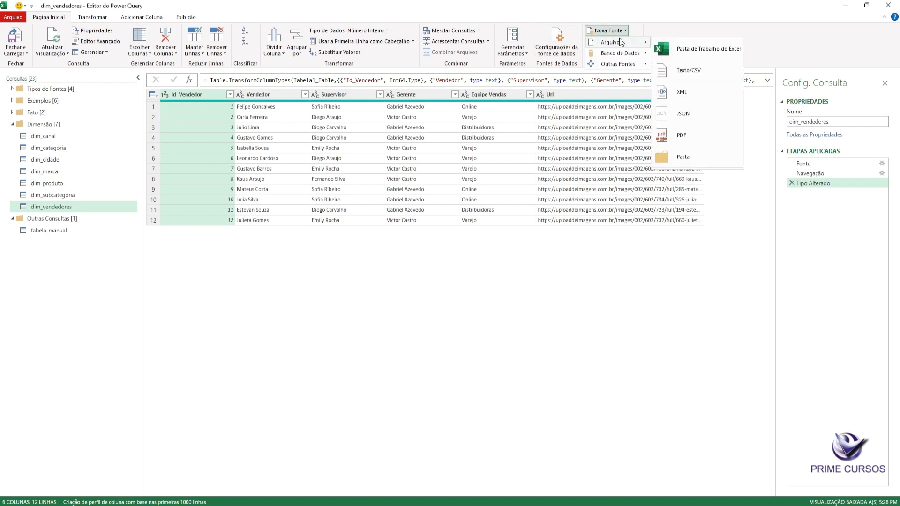
pyautogui.click(687, 71)
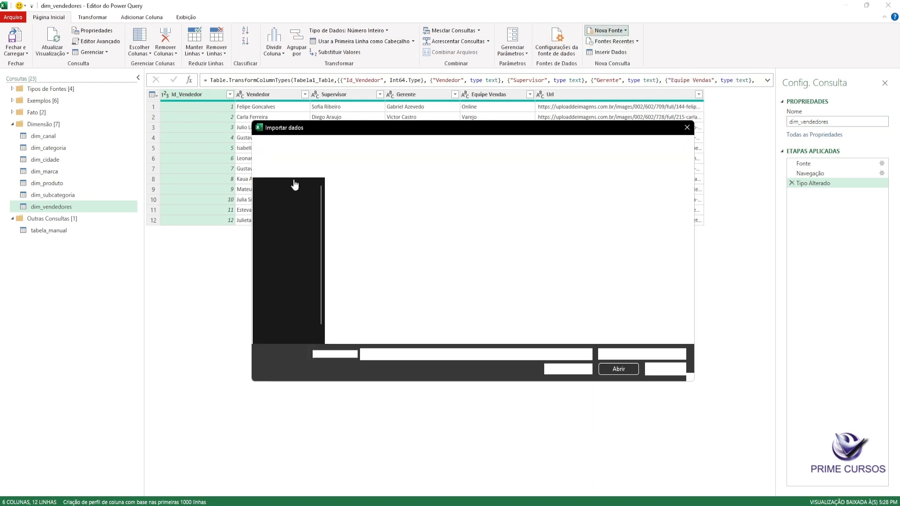
pyautogui.click(346, 197)
pyautogui.click(619, 369)
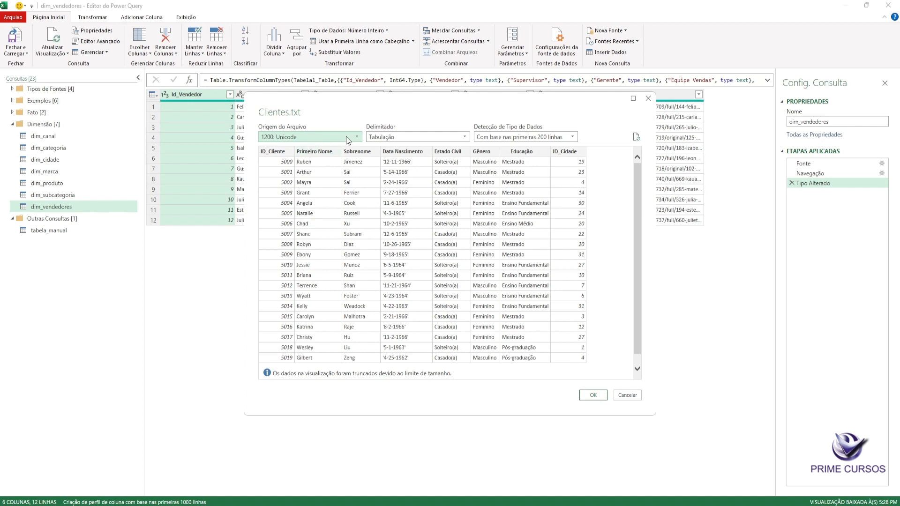
# Compare the Clientes.txt preview without data type detection and with detection based on the first 200 rows.
pyautogui.scroll(-1, 410, 277)
pyautogui.scroll(1, 412, 275)
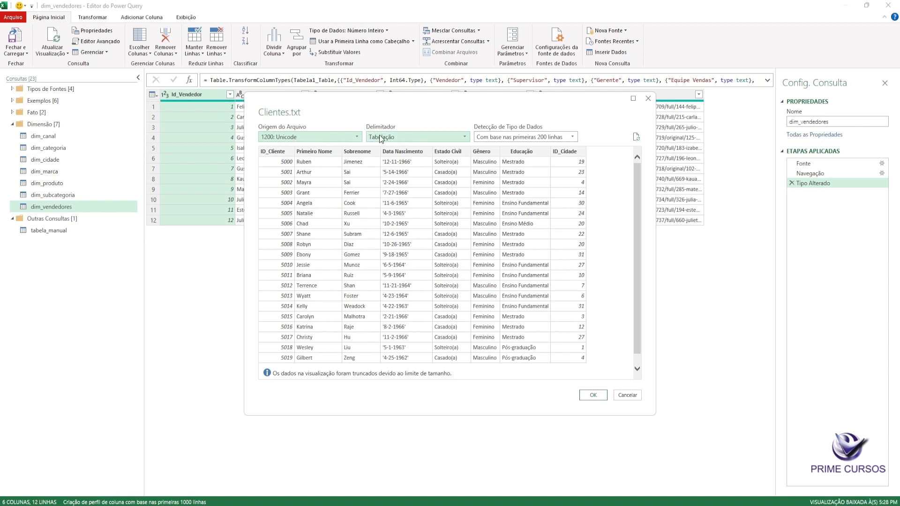
pyautogui.click(509, 139)
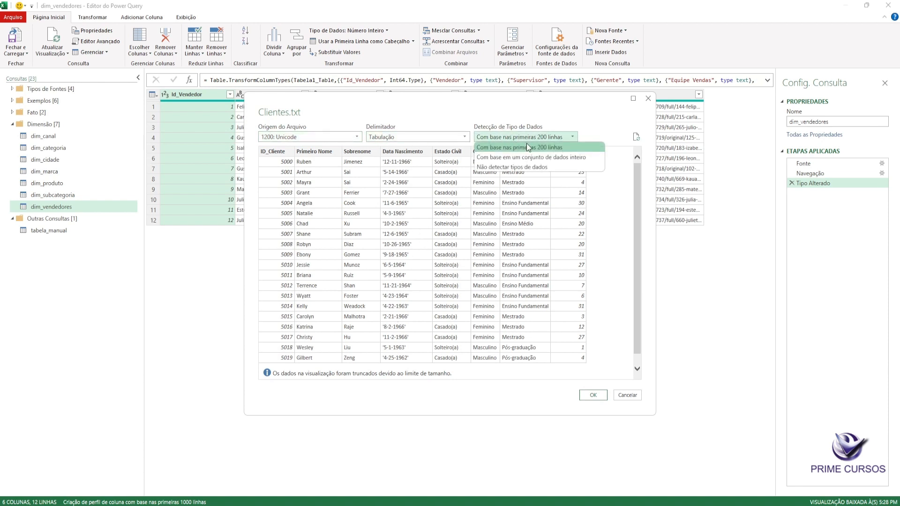
pyautogui.click(529, 168)
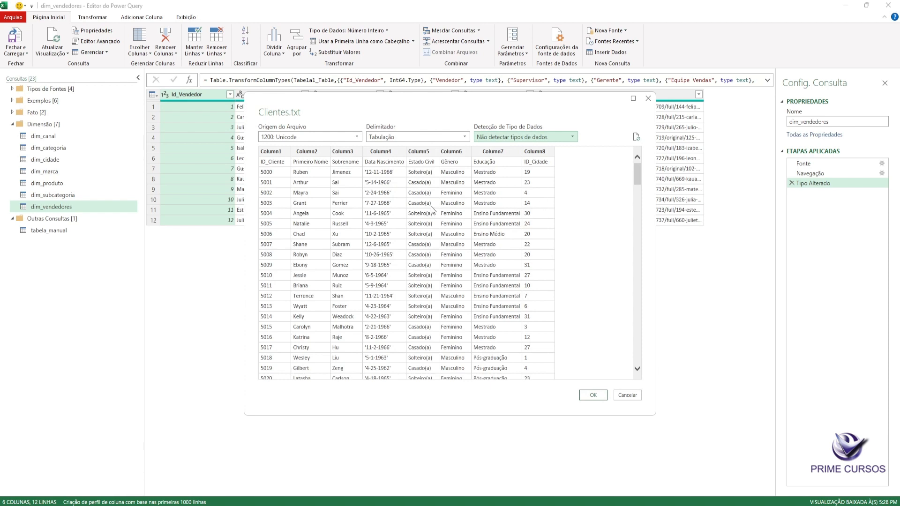
pyautogui.click(501, 138)
pyautogui.click(511, 148)
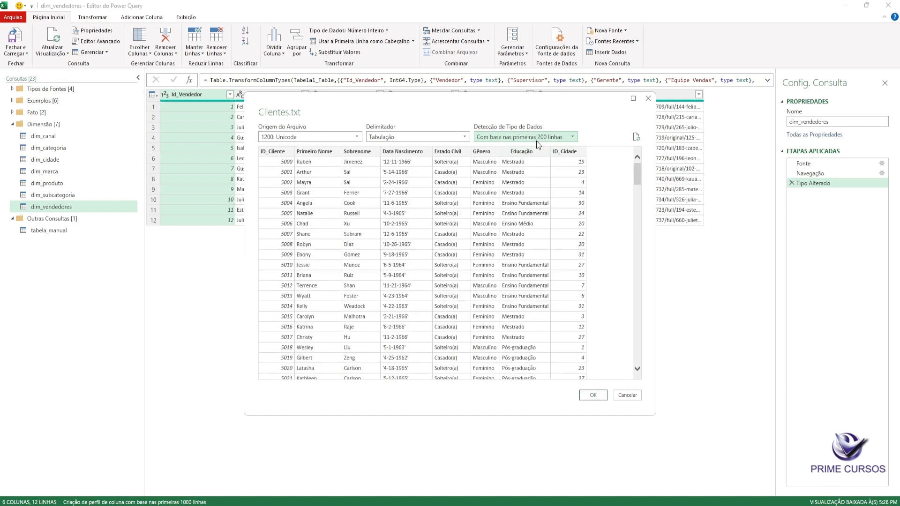
# Set the data type detection to Não detectar tipos de dados and import Clientes.txt.
pyautogui.click(536, 139)
pyautogui.press('Escape')
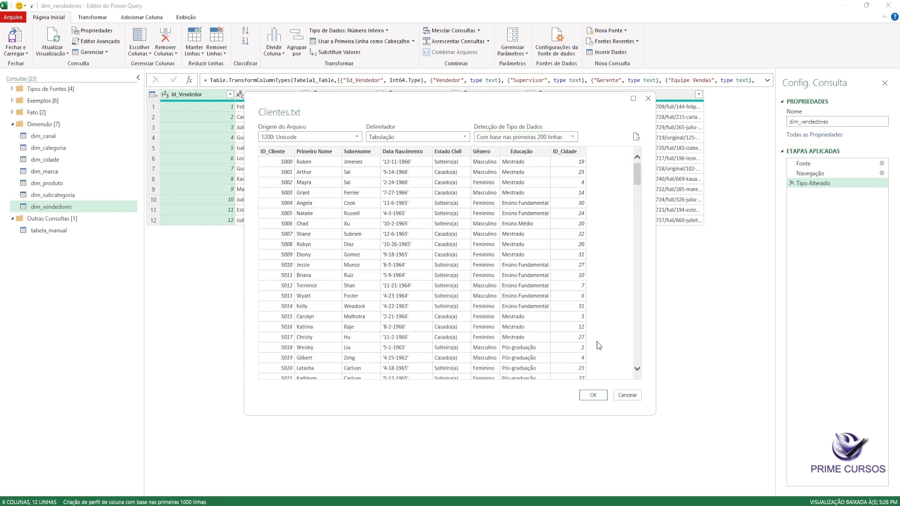
pyautogui.scroll(-2, 543, 136)
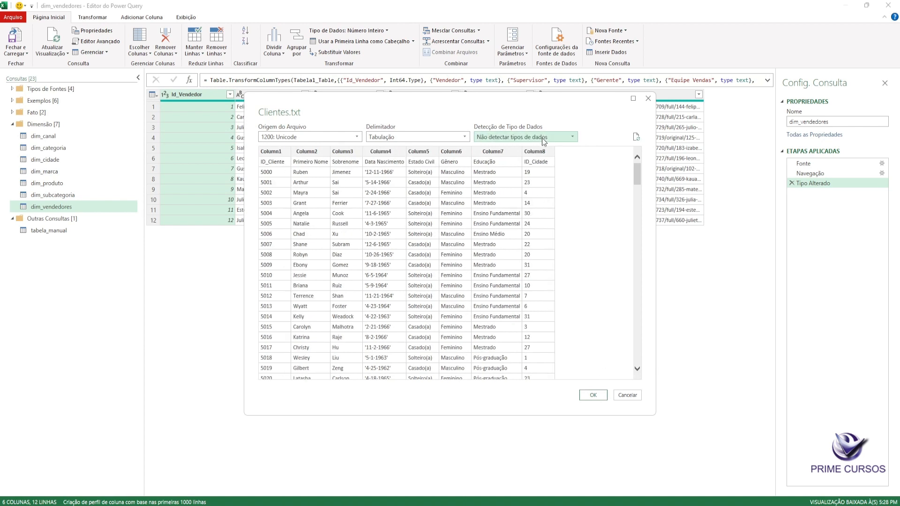
pyautogui.click(601, 396)
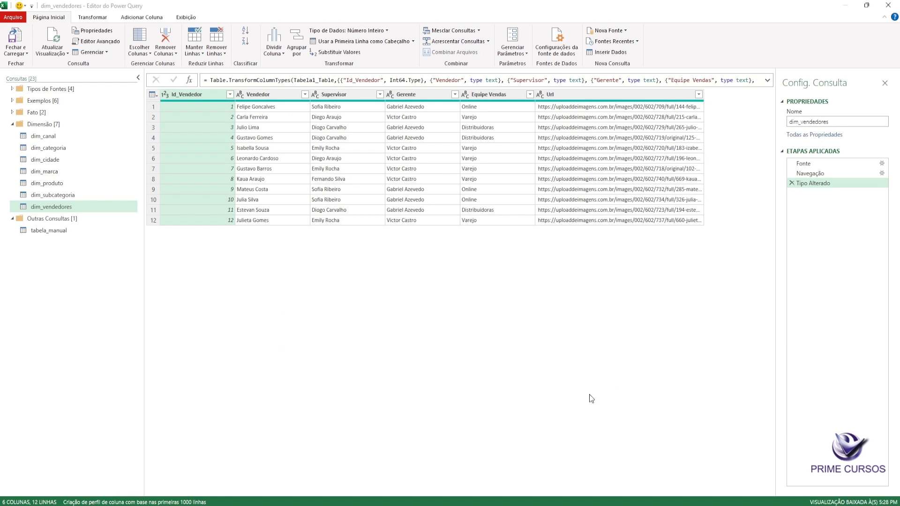
# Rename the Clientes query to dim_clientes.
pyautogui.doubleClick(807, 122)
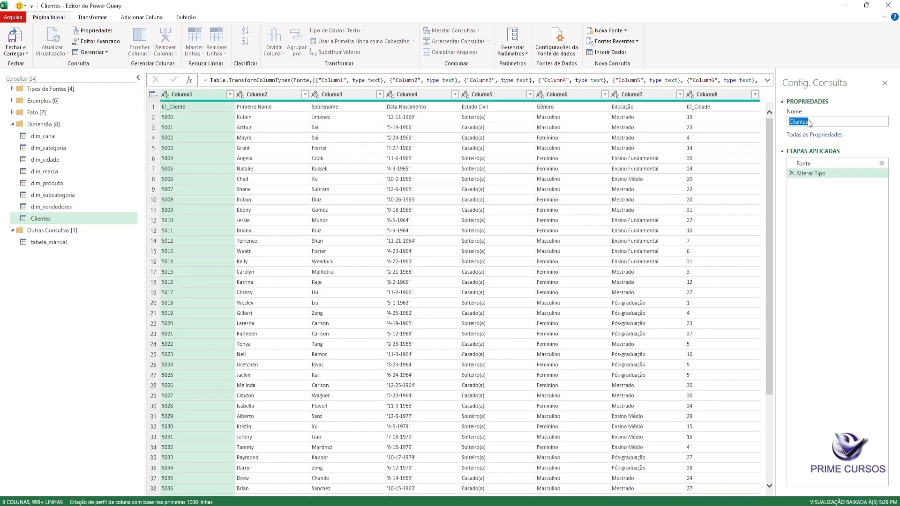
pyautogui.press('Home')
pyautogui.write('dim_')
pyautogui.press('Delete')
pyautogui.write('c')
pyautogui.press('Return')
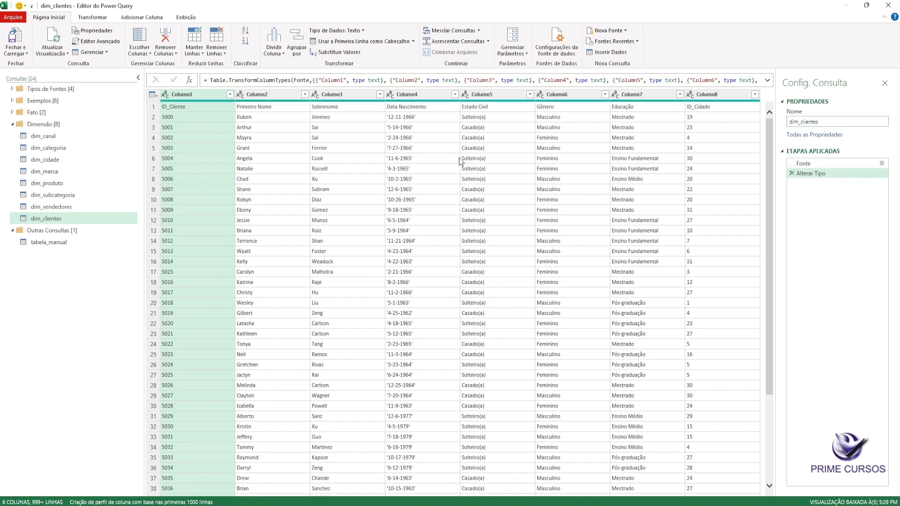
# Promote the first row of dim_clientes to column headers and remove the automatic Tipo Alterado step.
pyautogui.click(92, 16)
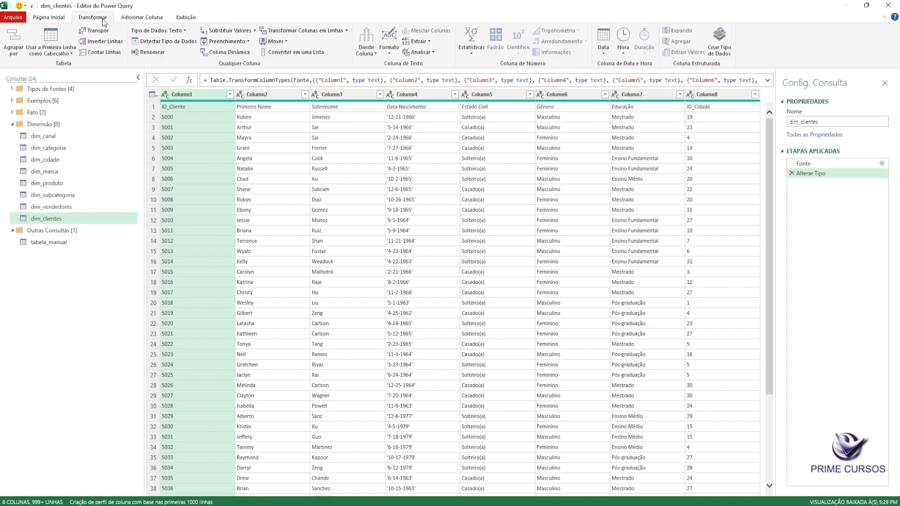
pyautogui.click(51, 41)
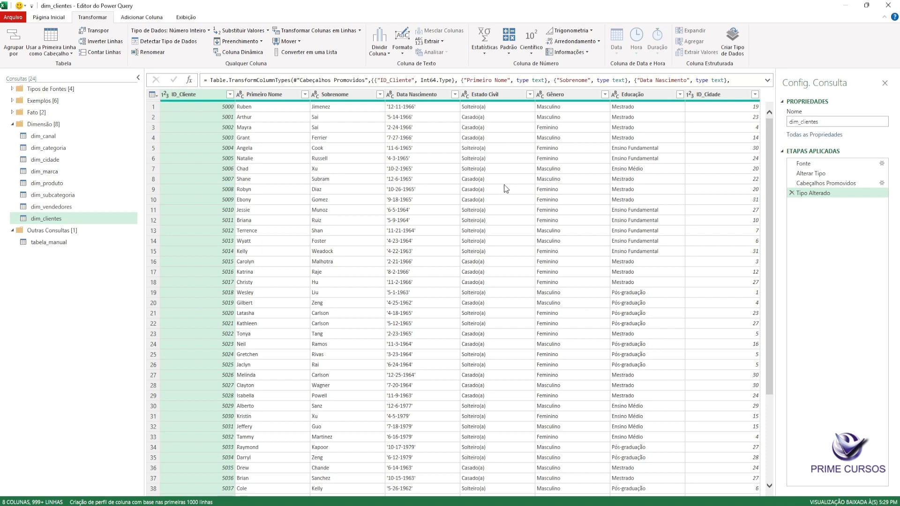
pyautogui.click(395, 111)
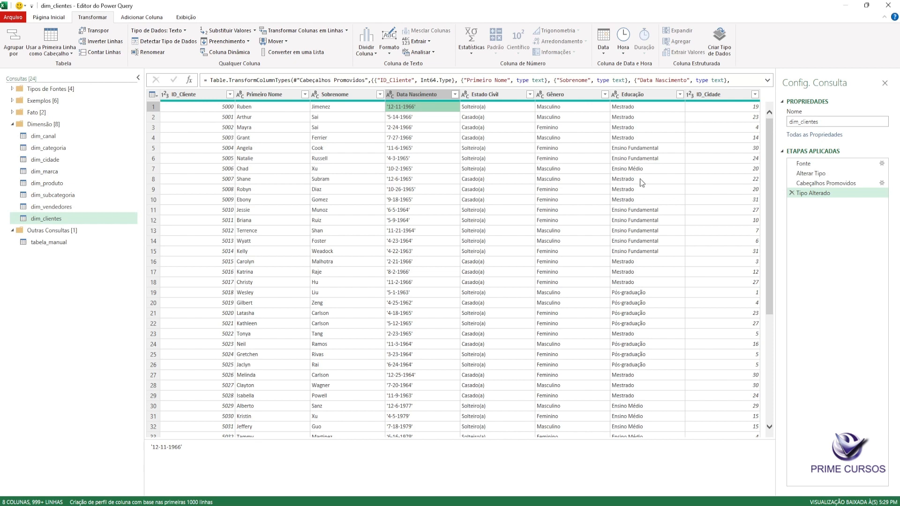
pyautogui.click(792, 193)
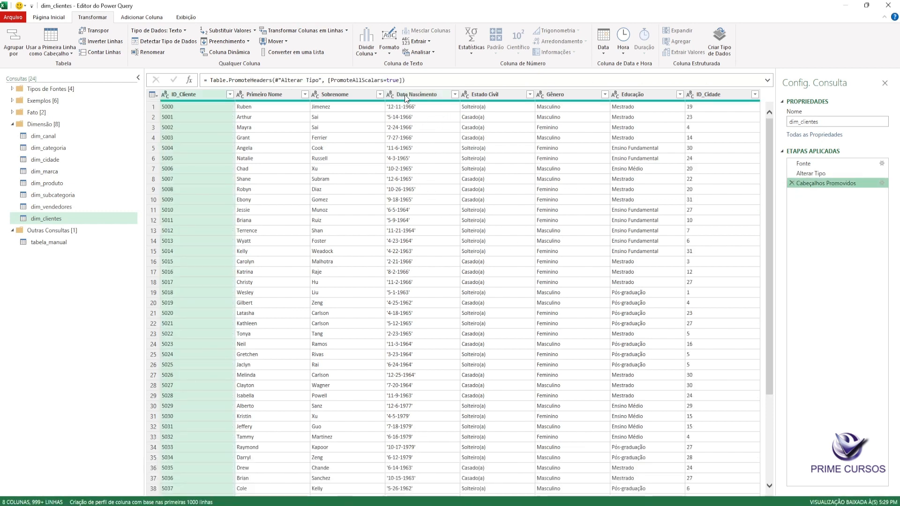
# Replace every apostrophe (') in the Data Nascimento column with an empty value.
pyautogui.click(407, 96)
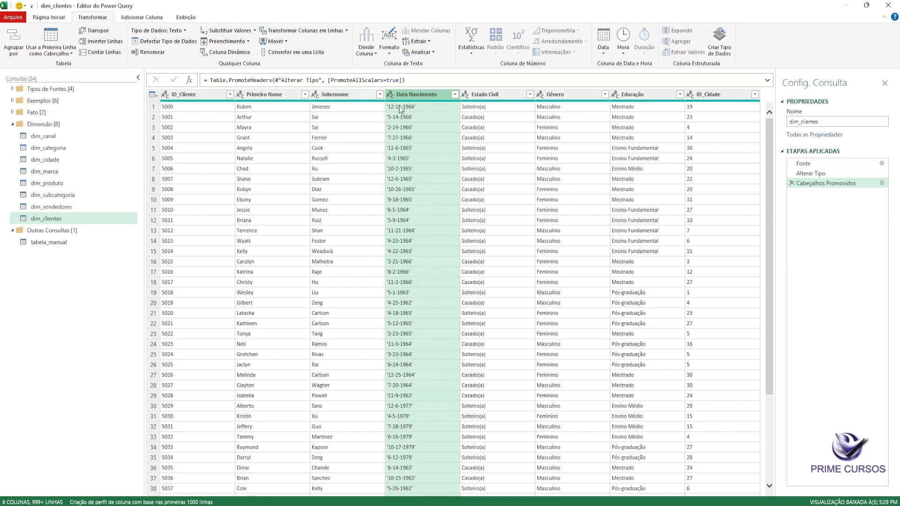
pyautogui.rightClick(427, 98)
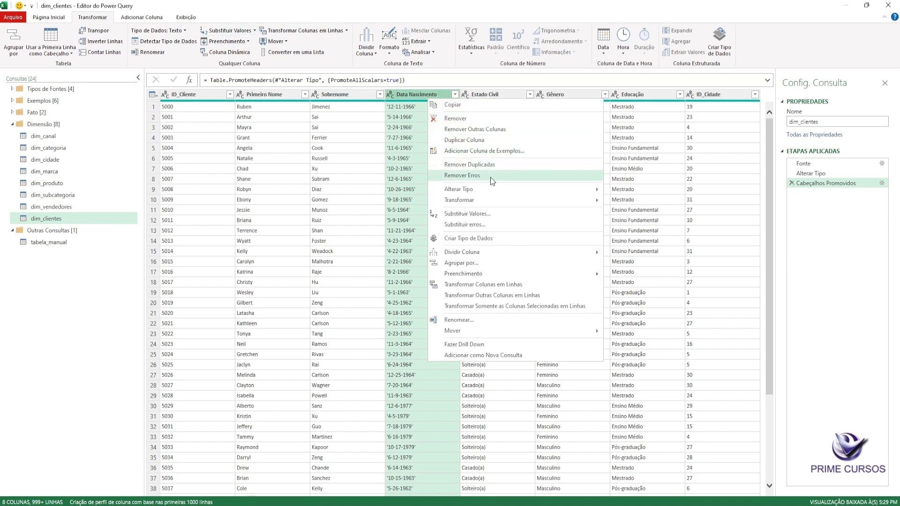
pyautogui.click(471, 214)
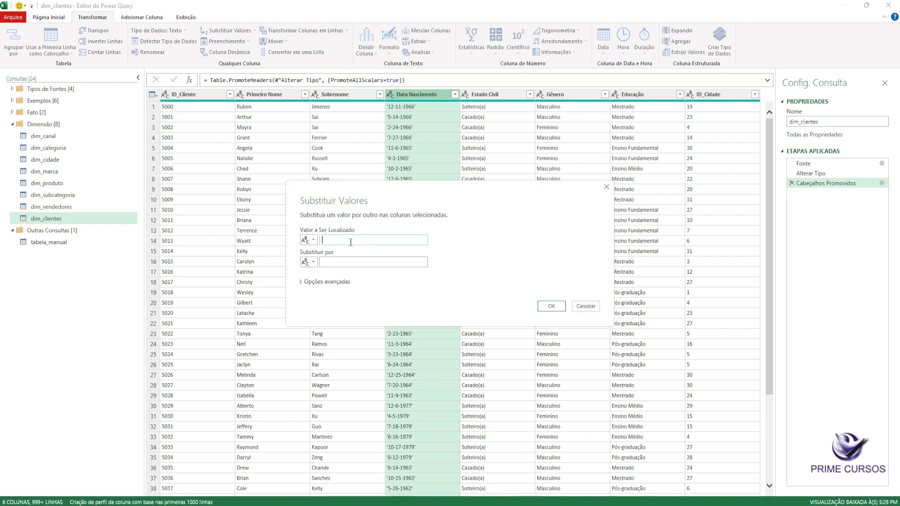
pyautogui.write("'")
pyautogui.click(343, 261)
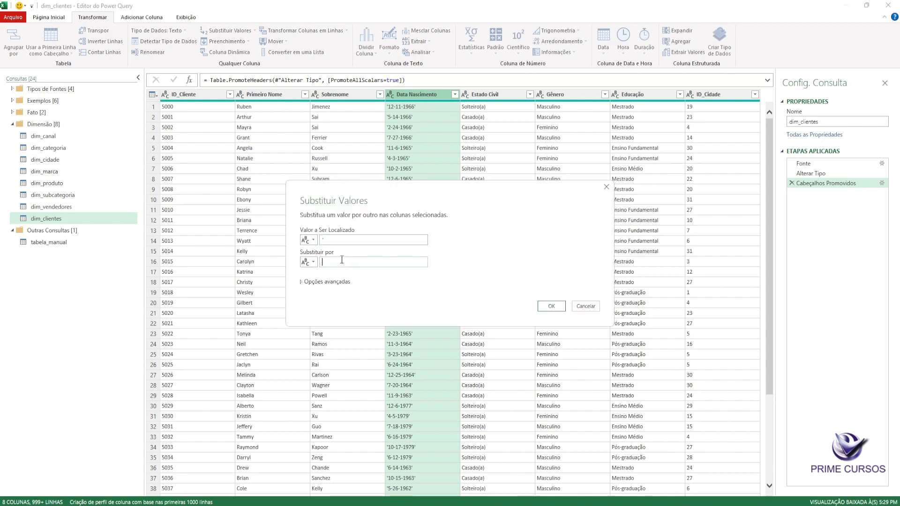
pyautogui.click(550, 307)
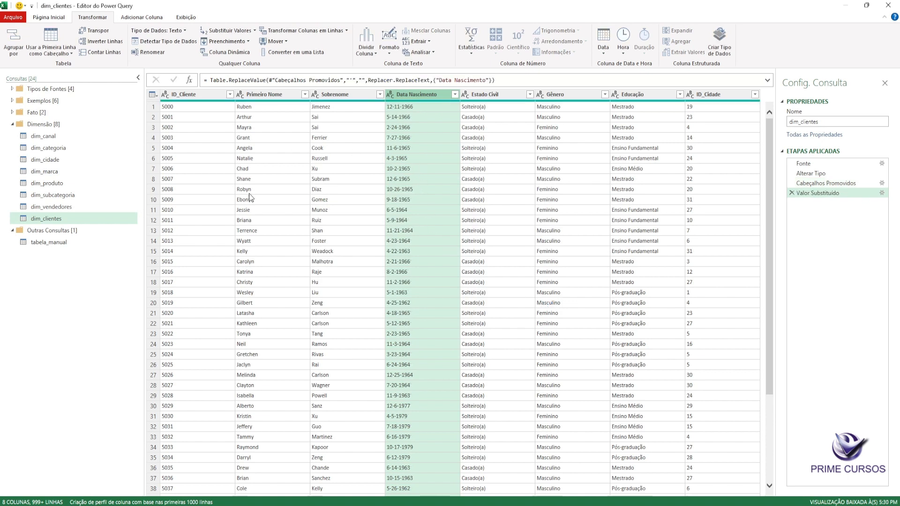
# Try detecting the data types of all columns from ID_Cliente to ID_Cidade.
pyautogui.click(193, 95)
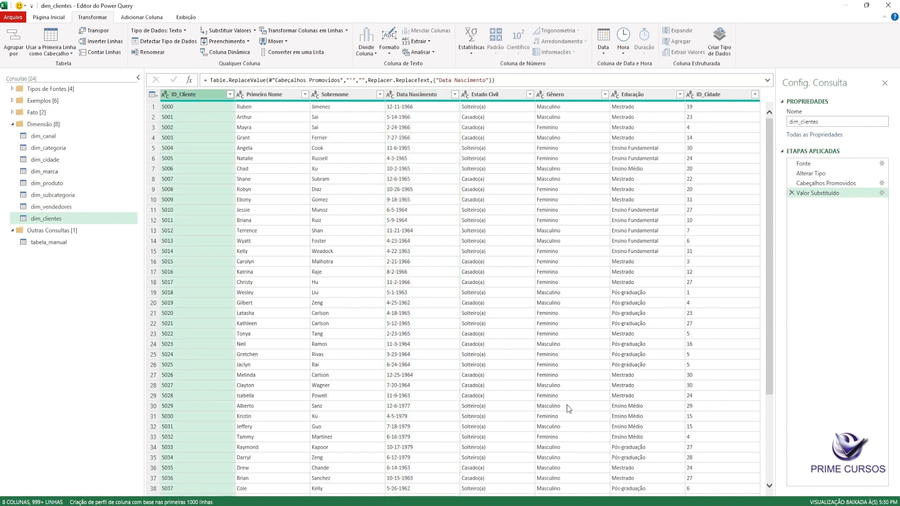
pyautogui.keyDown('shift'); pyautogui.click(715, 95); pyautogui.keyUp('shift')
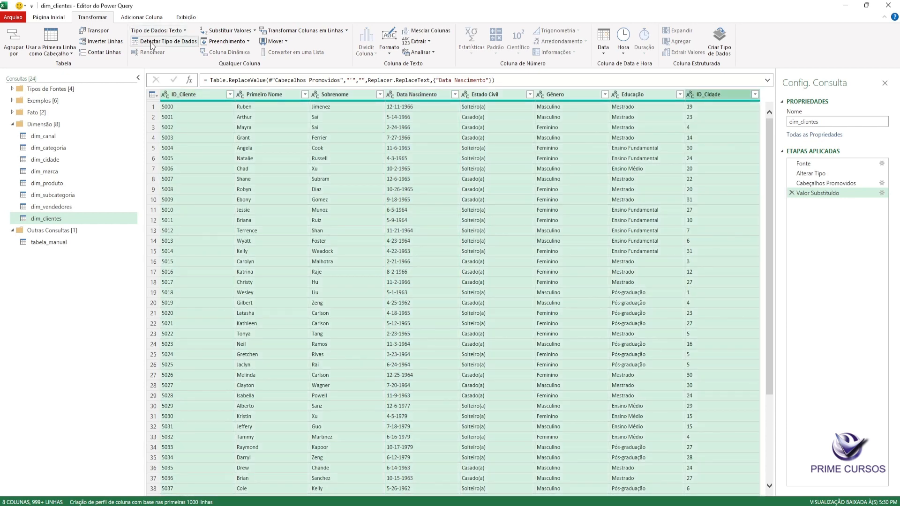
pyautogui.click(155, 41)
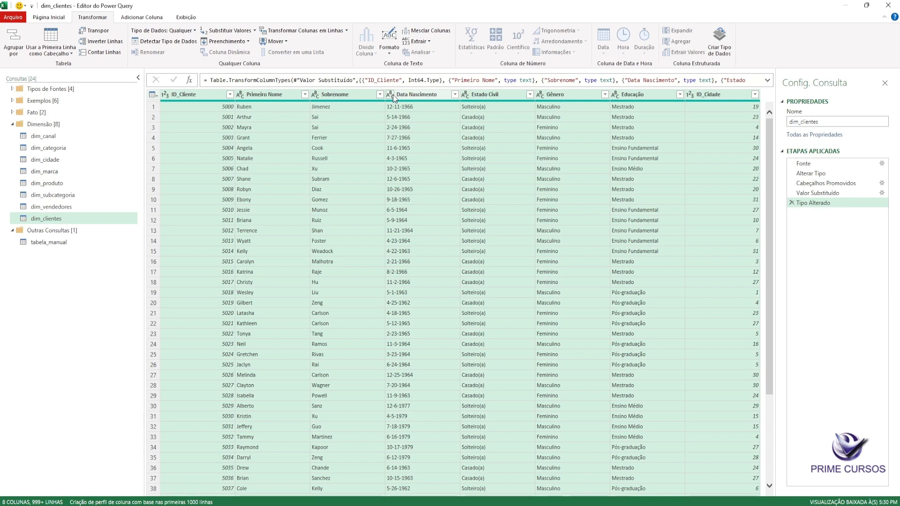
# Try changing the Data Nascimento column to type Data by replacing the current conversion, and remove the Tipo Alterado step.
pyautogui.click(407, 107)
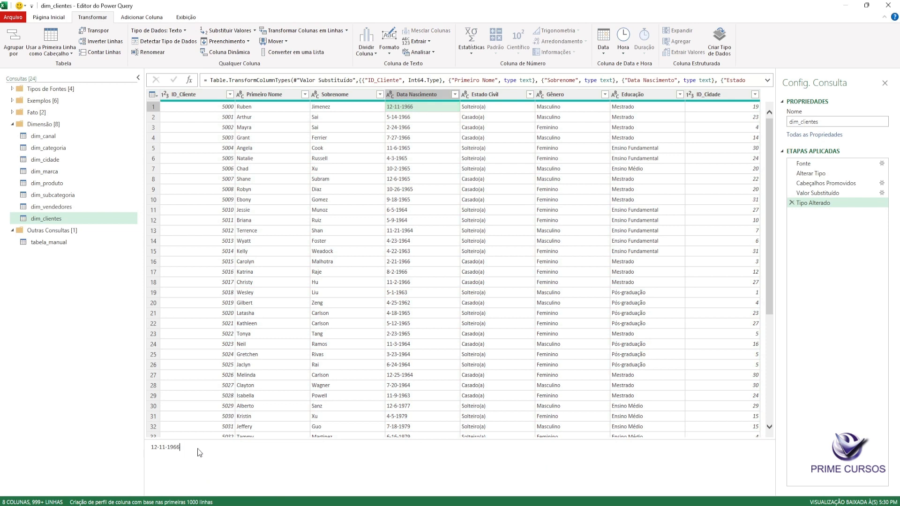
pyautogui.moveTo(200, 451); pyautogui.dragTo(141, 452)
pyautogui.click(407, 97)
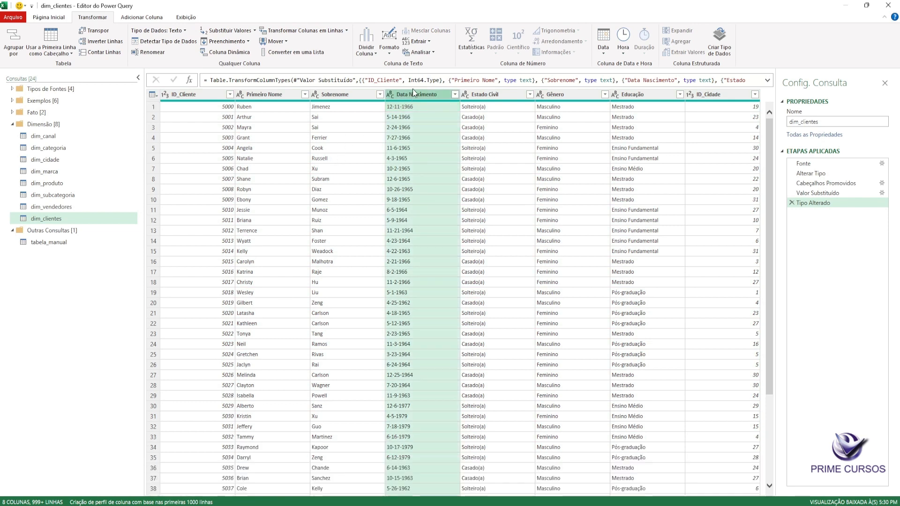
pyautogui.click(391, 95)
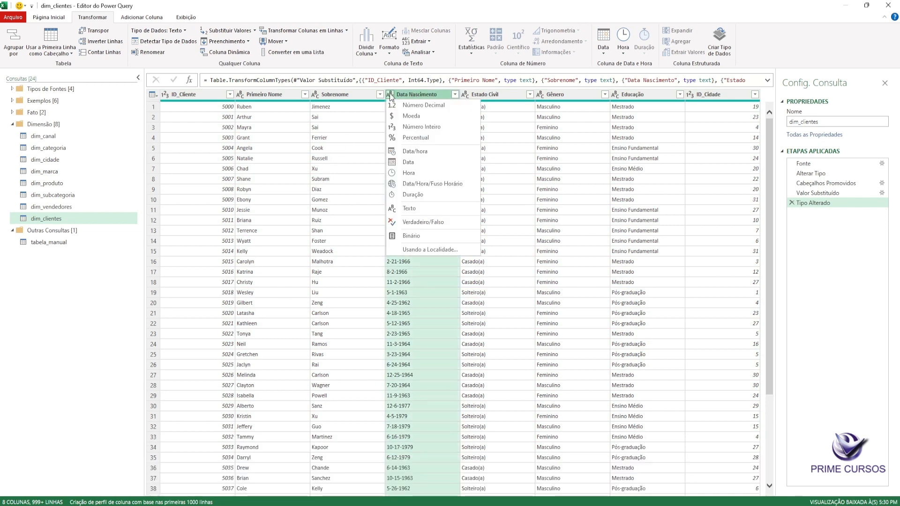
pyautogui.click(409, 159)
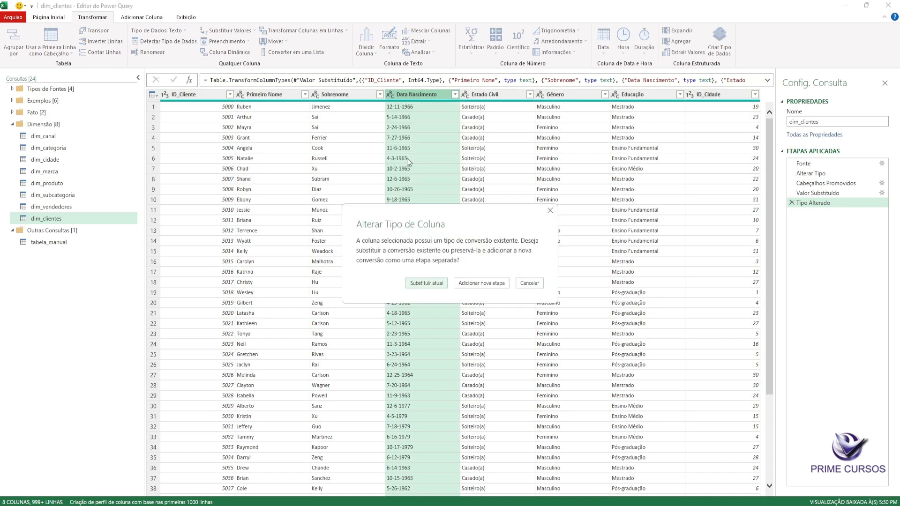
pyautogui.click(440, 288)
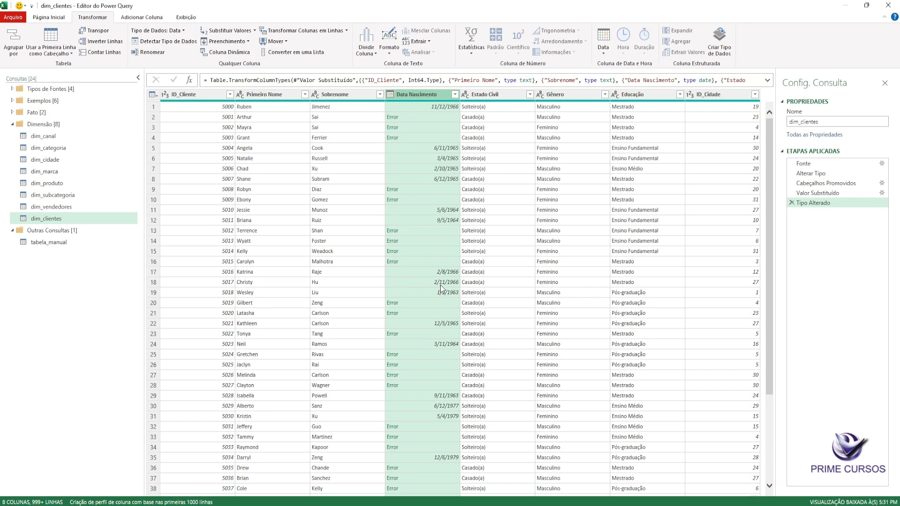
pyautogui.click(792, 203)
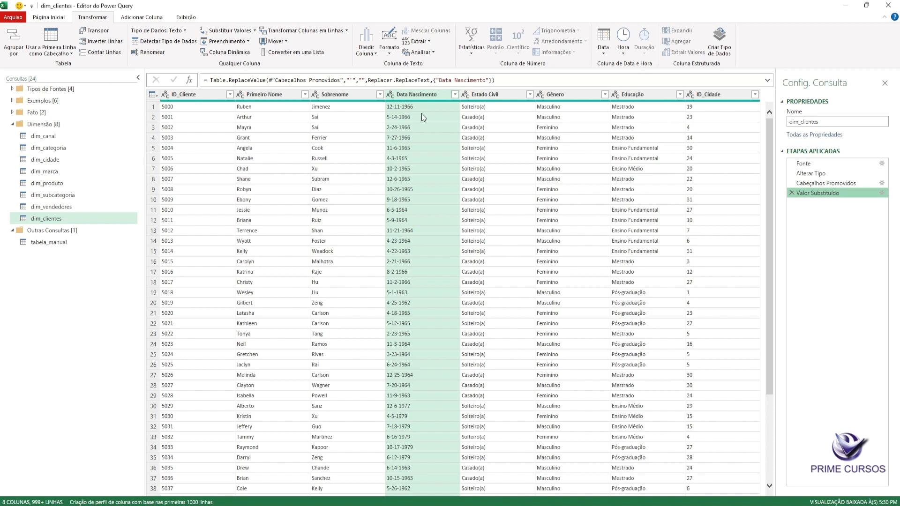
# Change the Data Nascimento column's type using locale, with data type Data and locale Inglês (Estados Unidos).
pyautogui.click(391, 95)
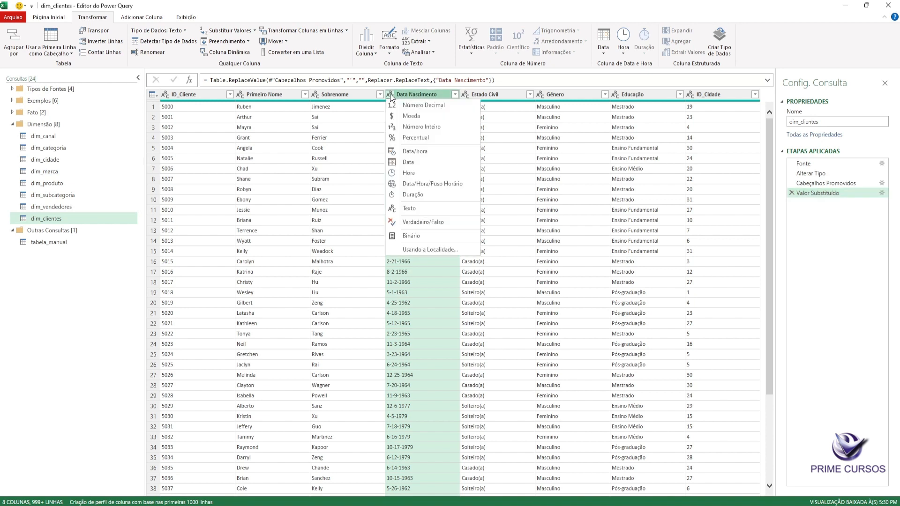
pyautogui.click(424, 249)
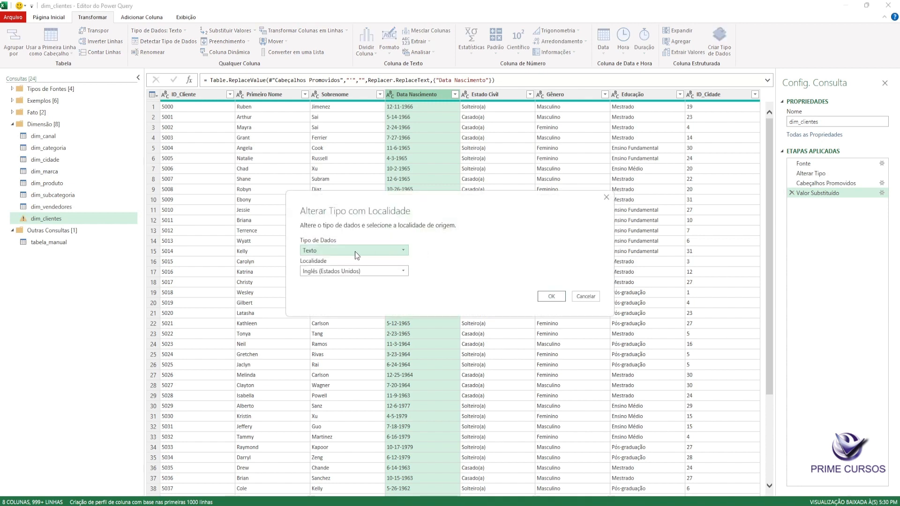
pyautogui.click(324, 249)
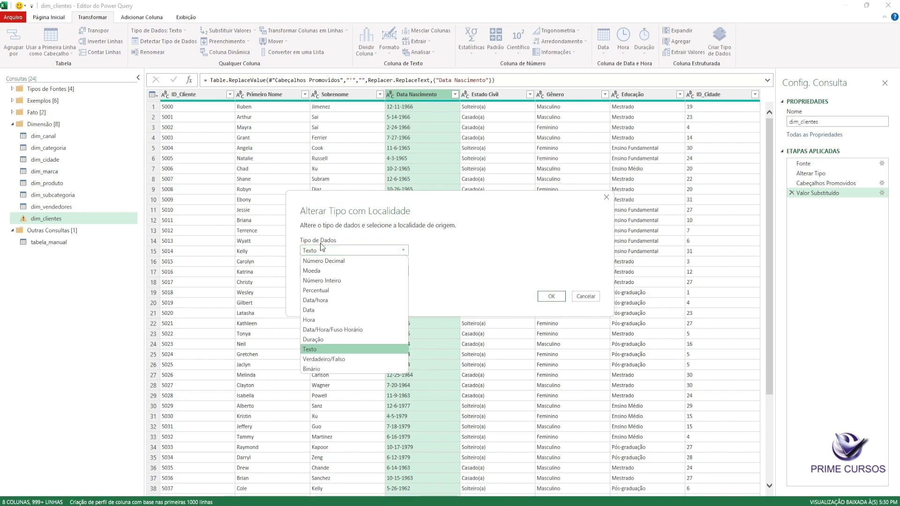
pyautogui.click(329, 310)
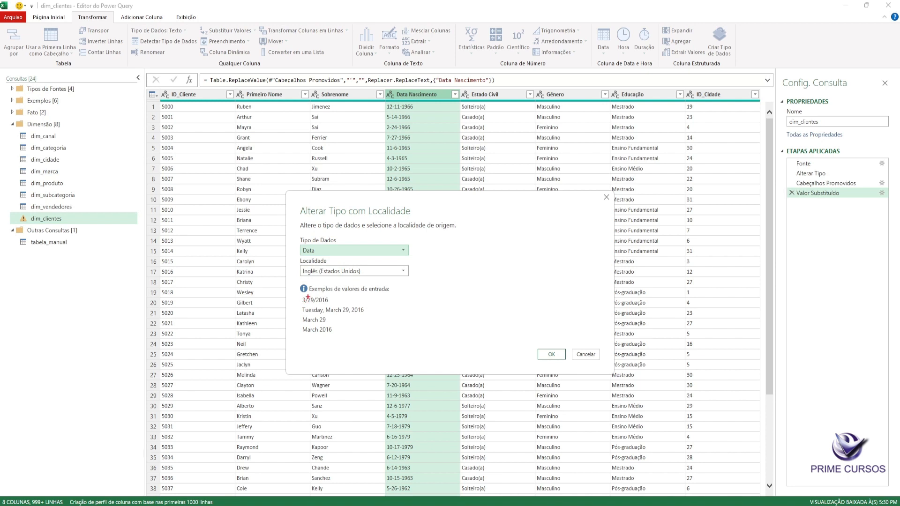
pyautogui.moveTo(300, 296); pyautogui.dragTo(337, 305)
pyautogui.moveTo(310, 314)
pyautogui.mouseDown()
pyautogui.moveTo(285, 319)
pyautogui.moveTo(339, 330)
pyautogui.mouseUp()
pyautogui.hotkey('ctrl', 'z')
pyautogui.moveTo(359, 318); pyautogui.dragTo(374, 332)
pyautogui.press('Escape')
pyautogui.click(557, 355)
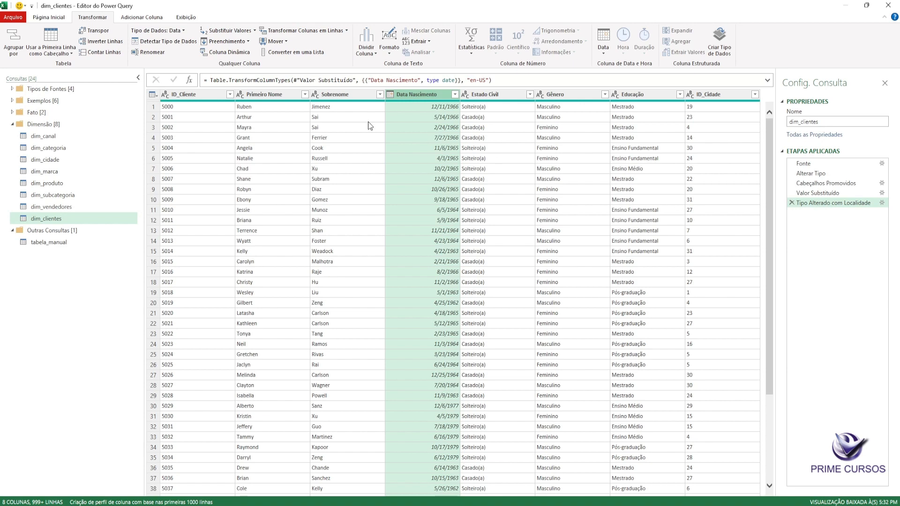
# Detect the data types of all dim_clientes columns after the locale conversion.
pyautogui.click(191, 95)
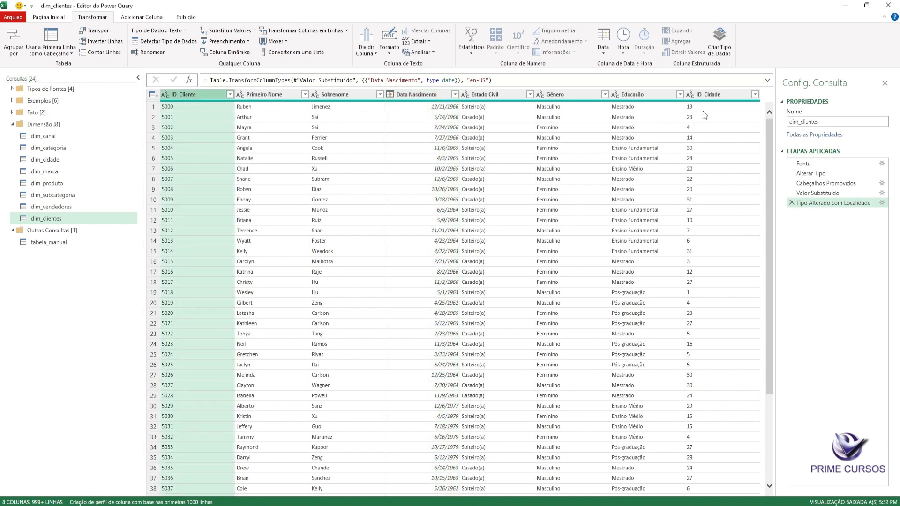
pyautogui.keyDown('shift'); pyautogui.click(712, 95); pyautogui.keyUp('shift')
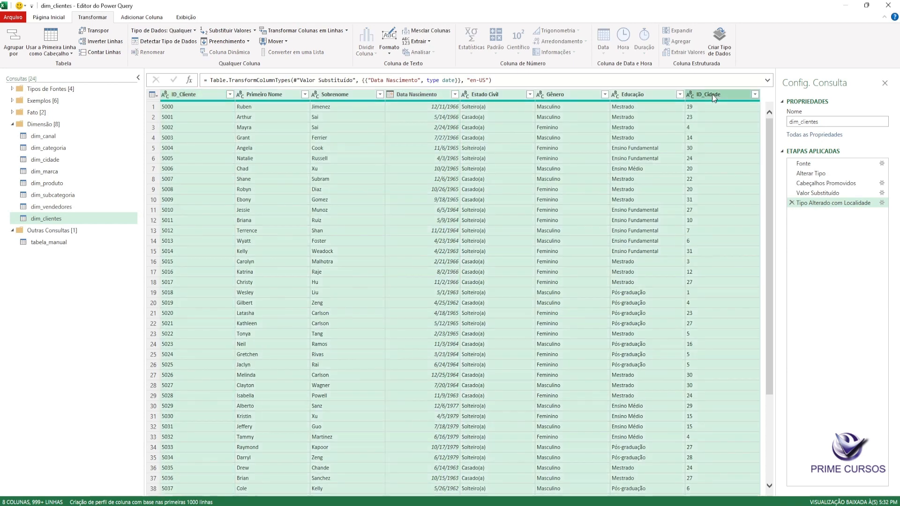
pyautogui.click(148, 43)
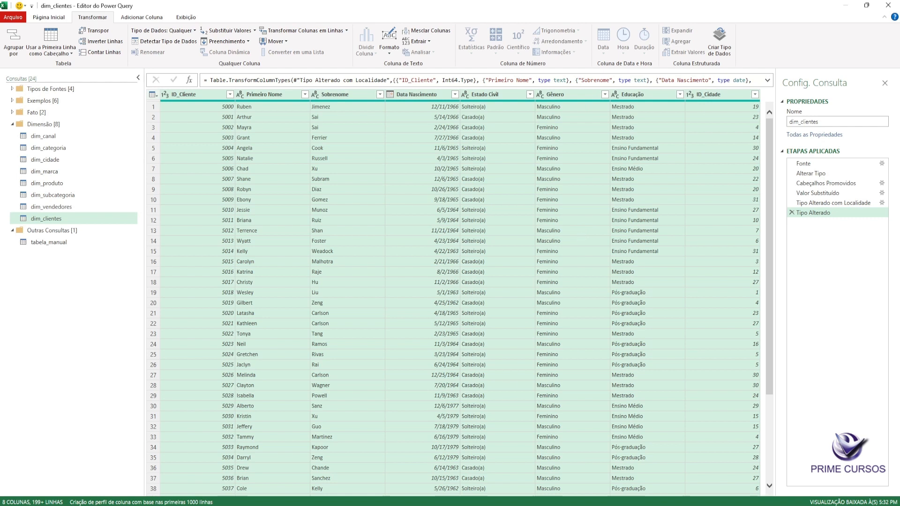
# Delete the tabela_manual query from the Outras Consultas group.
pyautogui.click(62, 137)
pyautogui.click(56, 219)
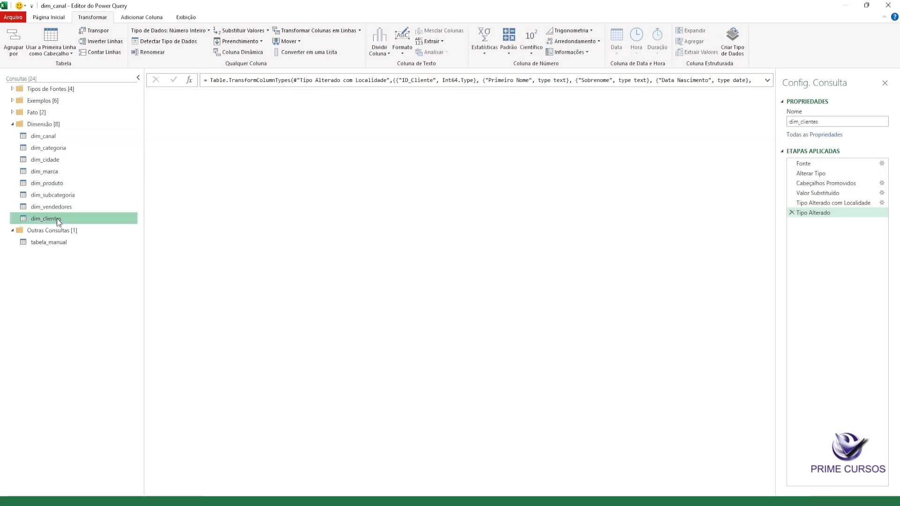
pyautogui.click(50, 241)
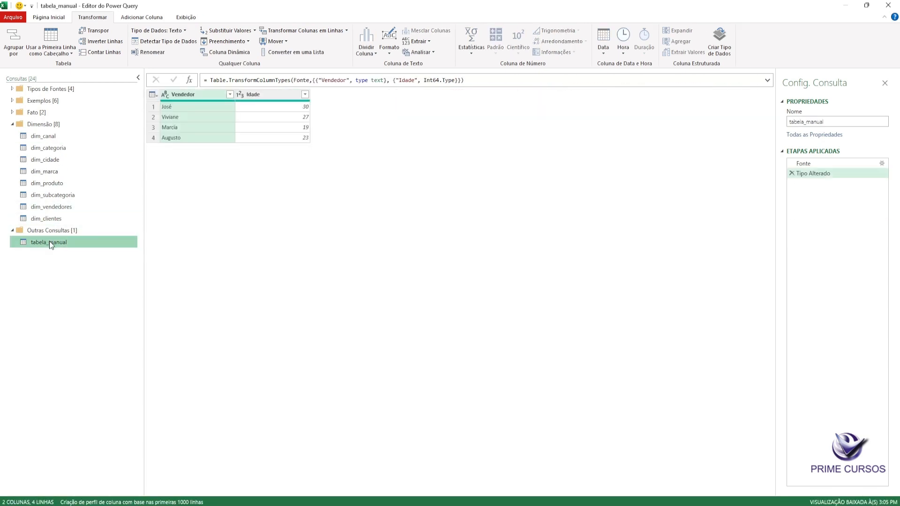
pyautogui.rightClick(49, 241)
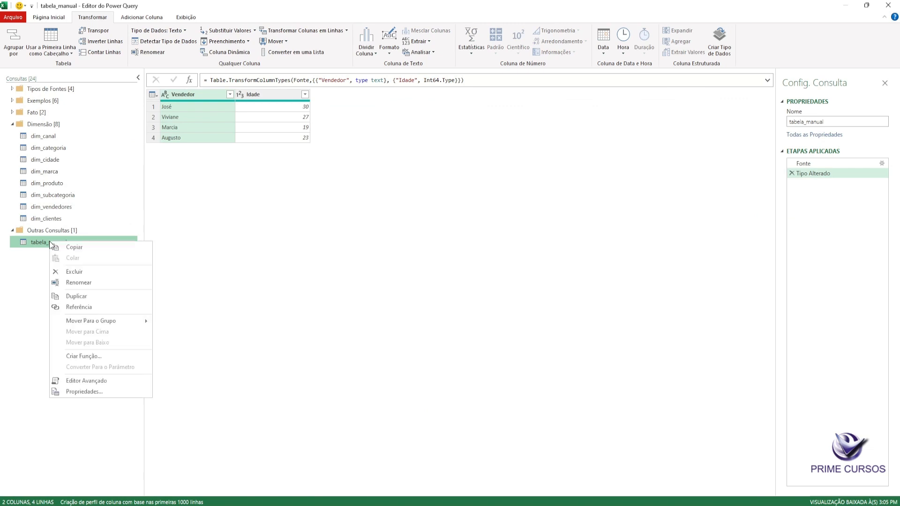
pyautogui.click(94, 272)
pyautogui.click(492, 273)
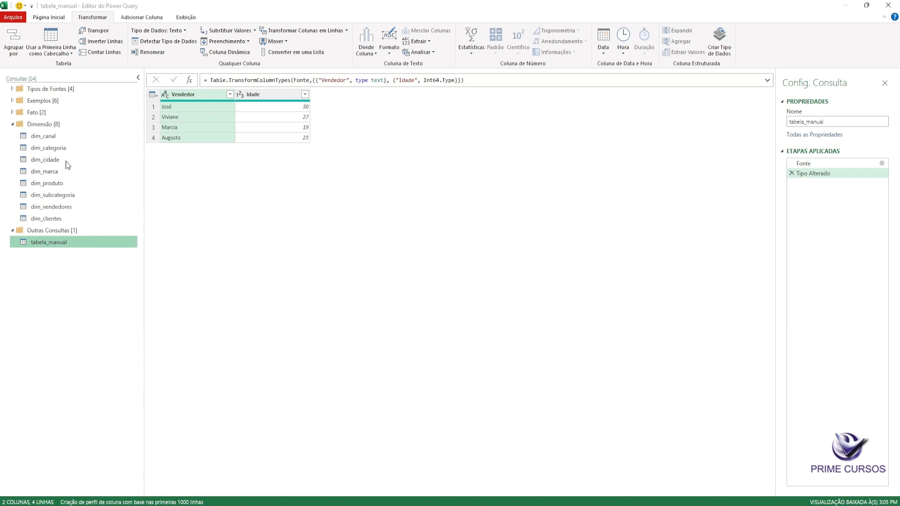
# Expand the Fato group and look through the fato_vendas and dim_clientes queries.
pyautogui.click(13, 112)
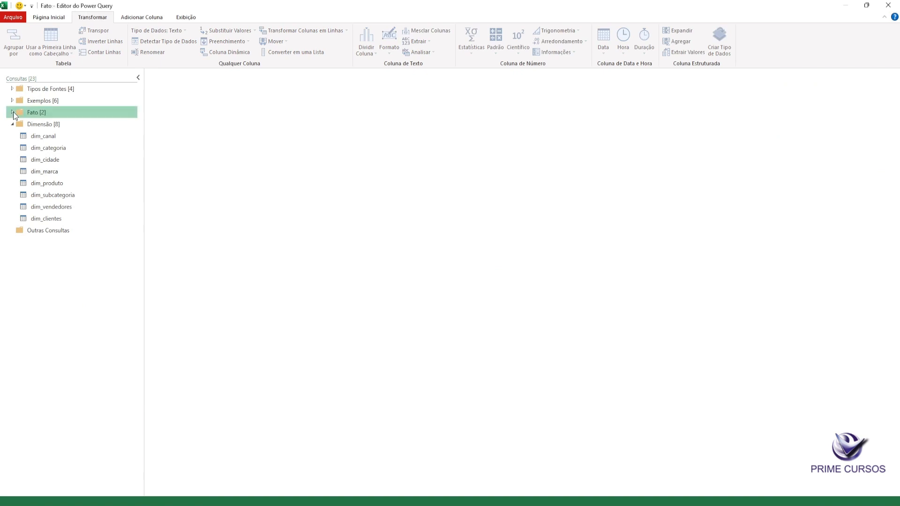
pyautogui.click(16, 124)
pyautogui.click(56, 138)
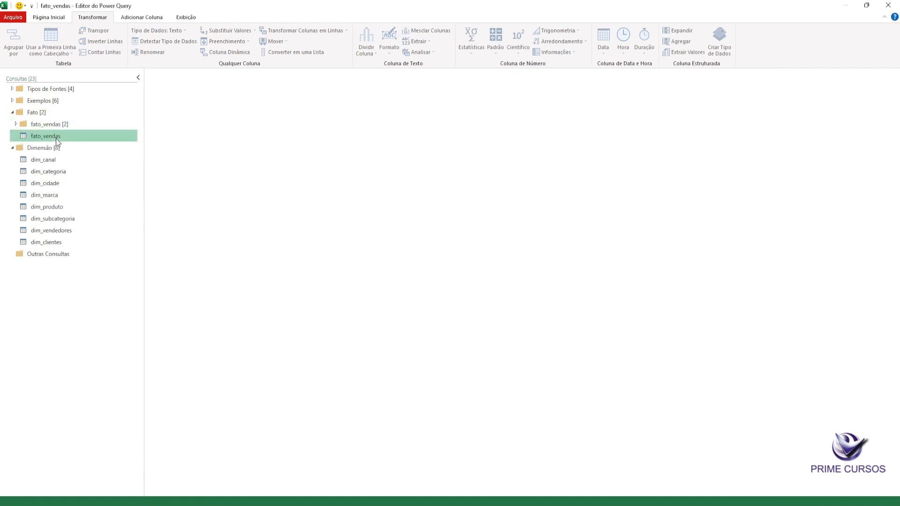
pyautogui.click(80, 243)
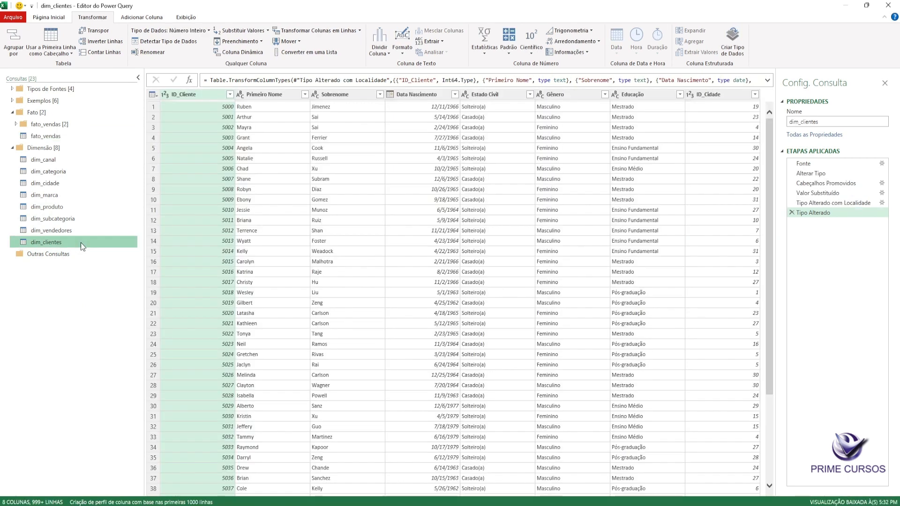
pyautogui.click(49, 18)
pyautogui.click(510, 53)
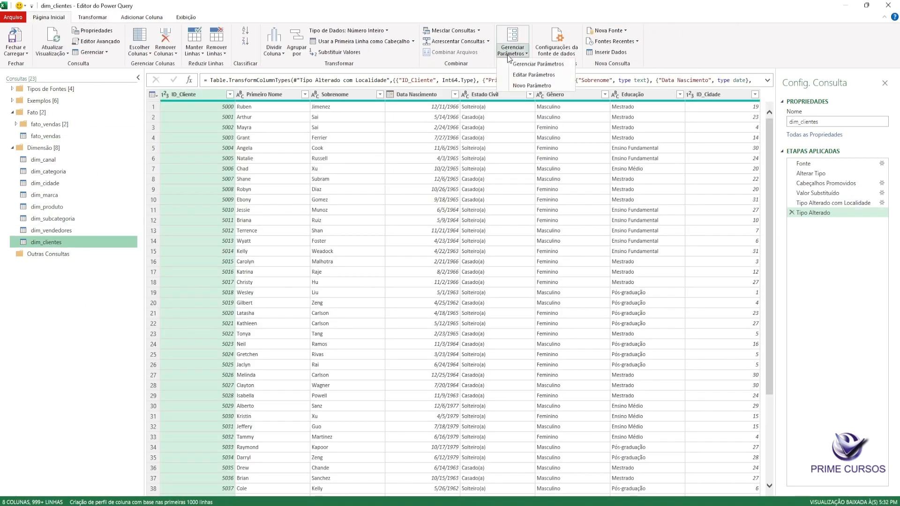
pyautogui.click(509, 53)
pyautogui.click(509, 53)
# Switch to File Explorer and examine the desktop course's Fonte de Dados and Vendas folders and the full path of Fonte de Dados.
pyautogui.click(667, 501)
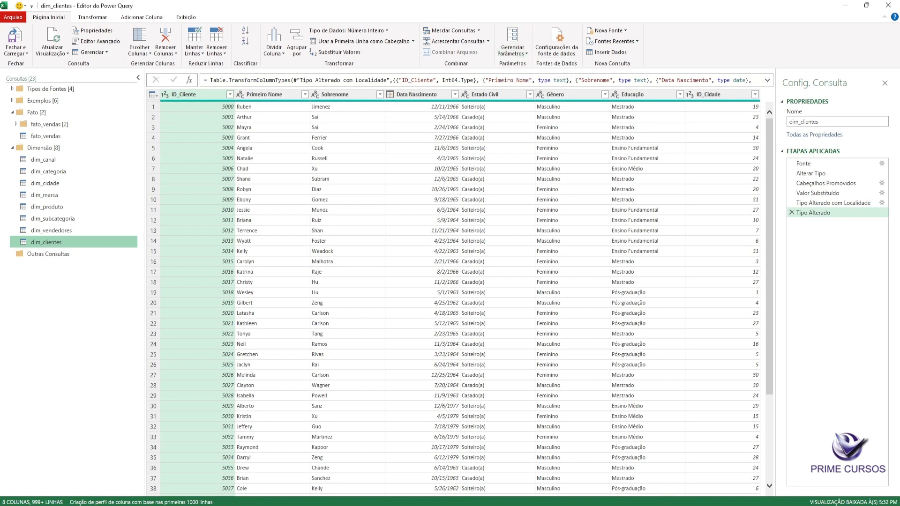
pyautogui.click(695, 488)
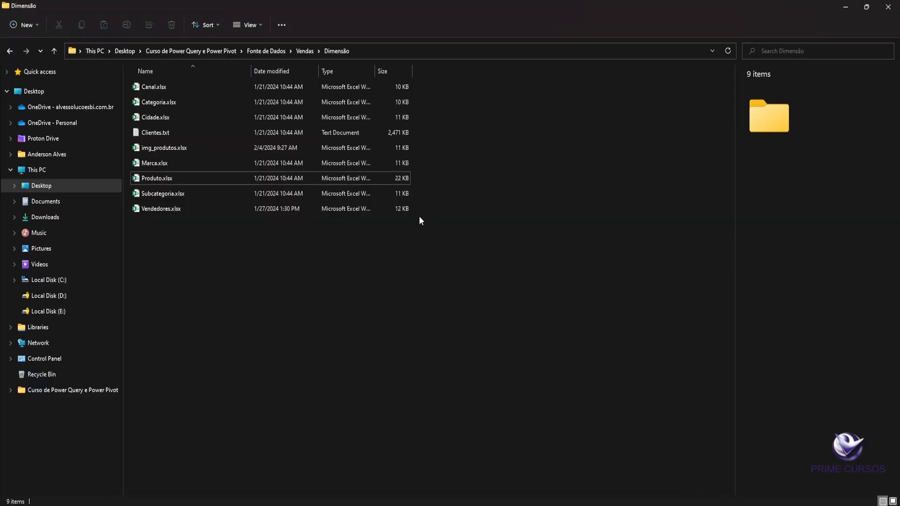
pyautogui.click(279, 52)
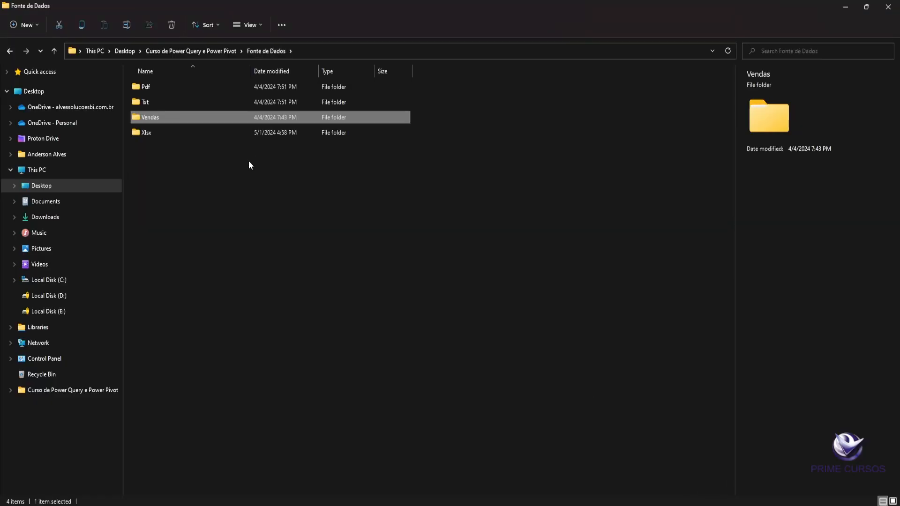
pyautogui.doubleClick(154, 118)
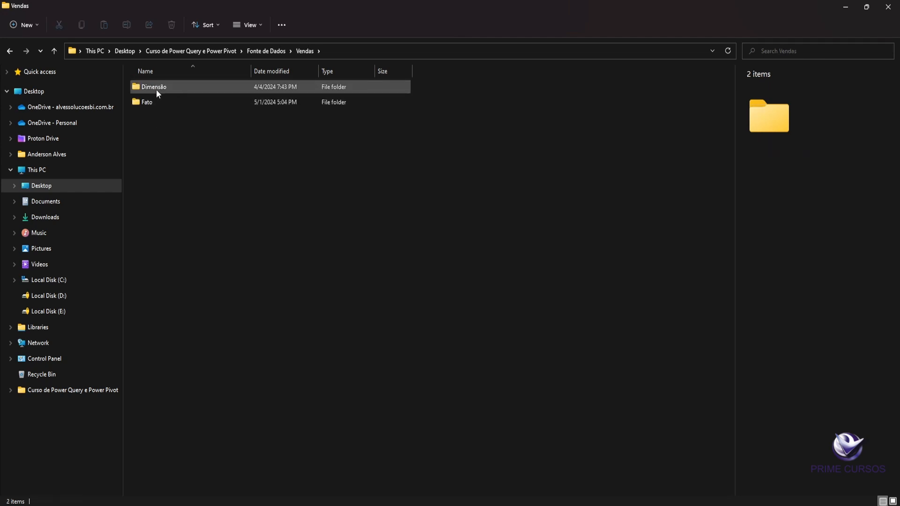
pyautogui.click(157, 89)
pyautogui.click(155, 102)
pyautogui.click(171, 86)
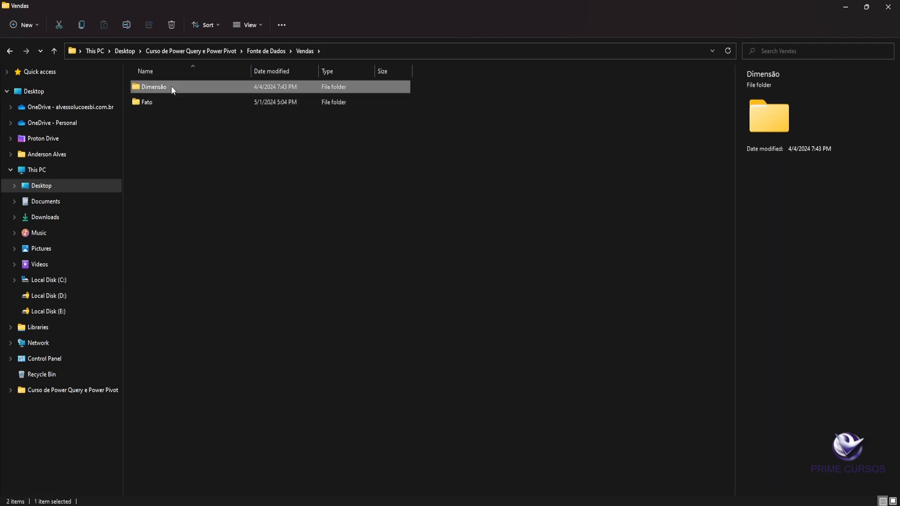
pyautogui.click(251, 52)
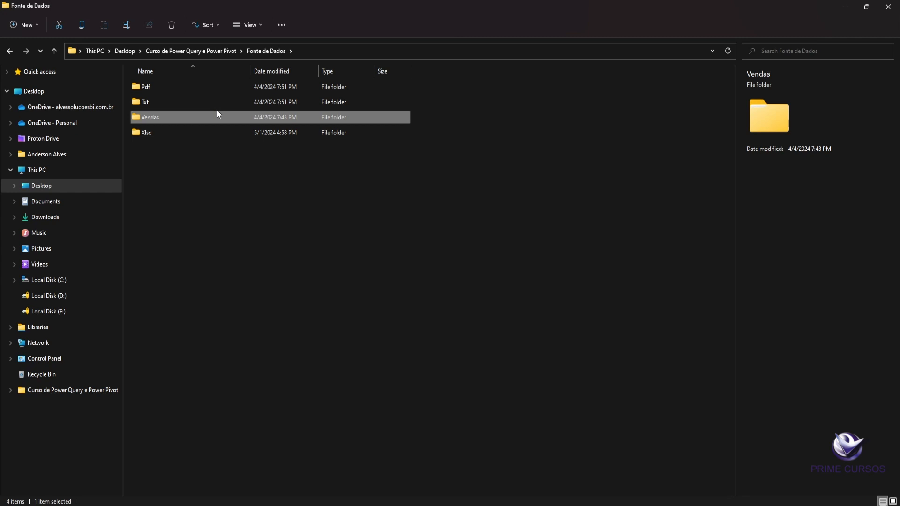
pyautogui.click(315, 51)
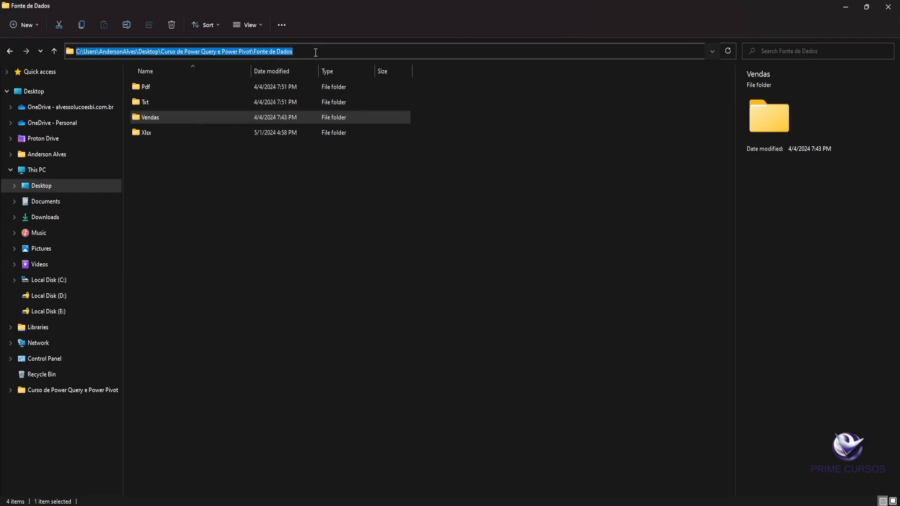
pyautogui.click(269, 158)
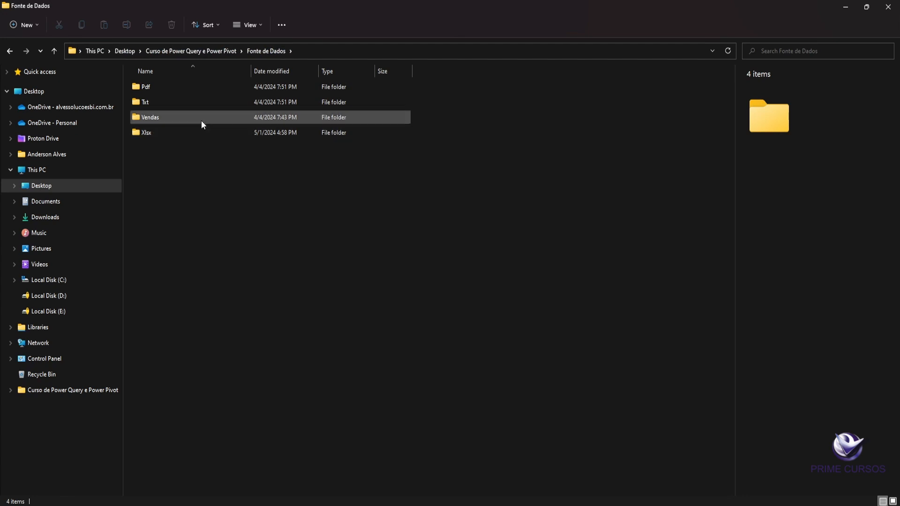
pyautogui.moveTo(202, 124)
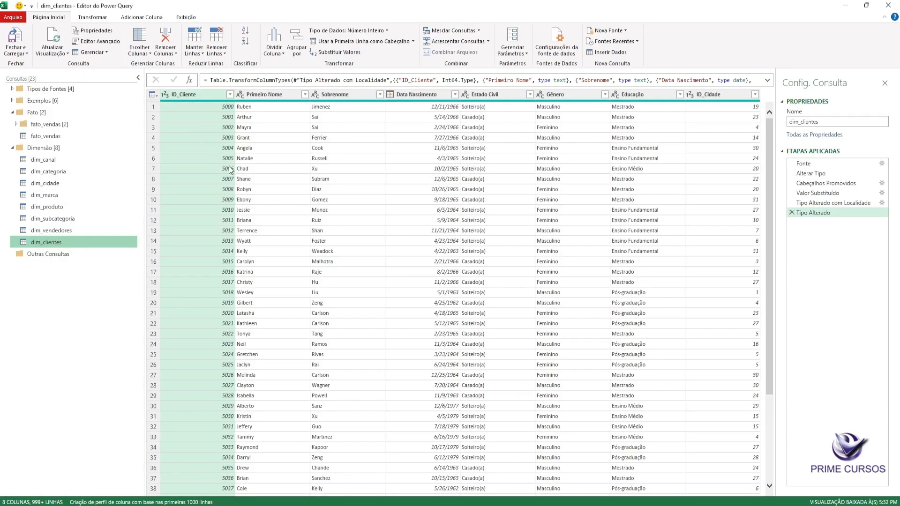
# Return to Power Query and examine the Canal.xlsx file path in the Fonte step of dim_canal.
pyautogui.click(76, 162)
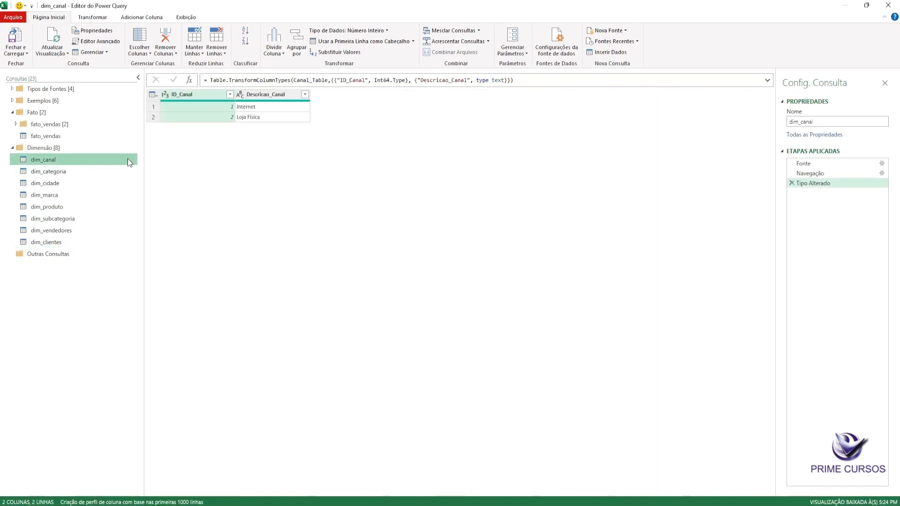
pyautogui.click(817, 162)
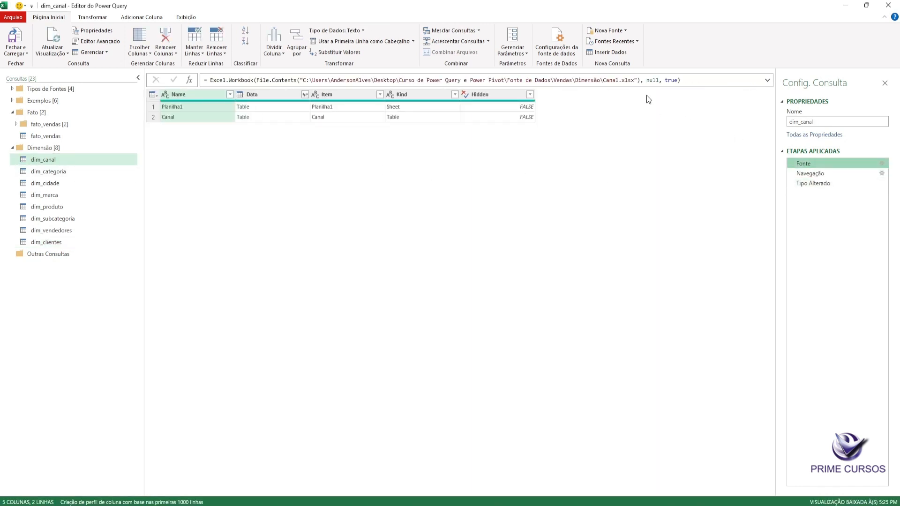
pyautogui.moveTo(635, 81); pyautogui.dragTo(303, 80)
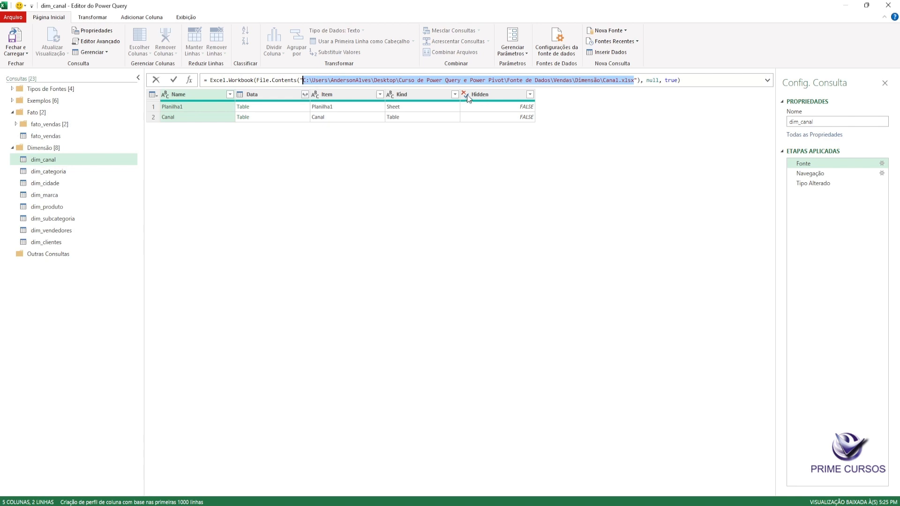
pyautogui.click(486, 80)
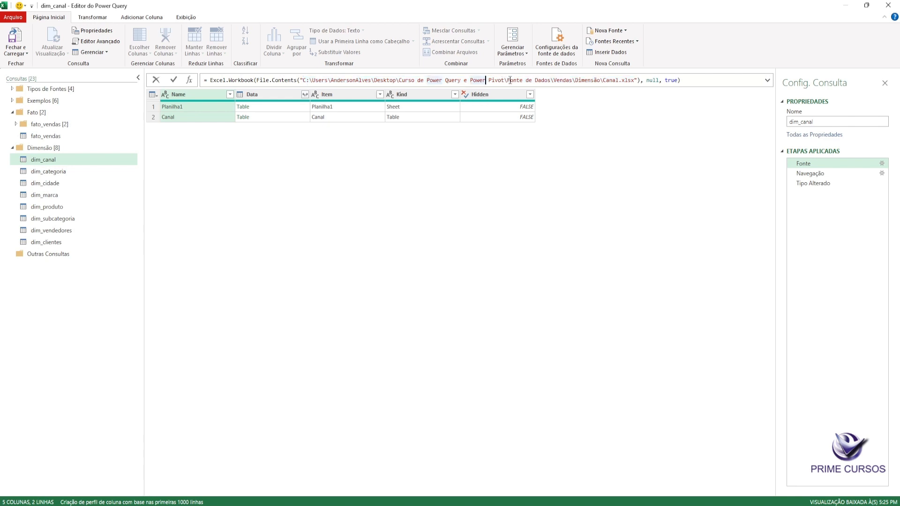
pyautogui.moveTo(504, 80); pyautogui.dragTo(400, 82)
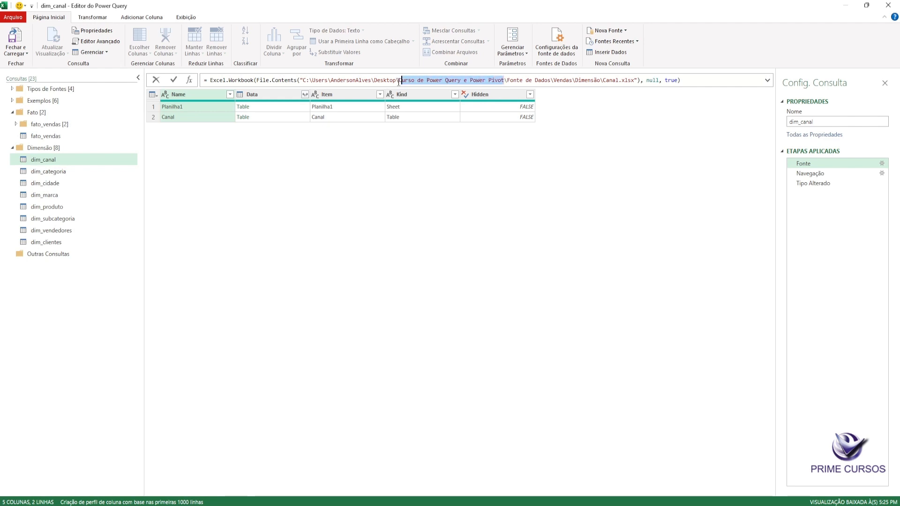
pyautogui.press('Escape')
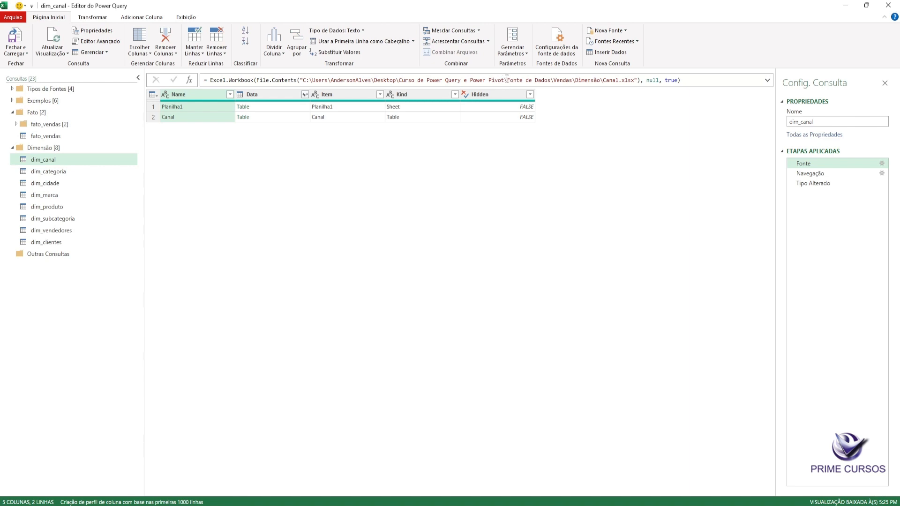
pyautogui.moveTo(506, 80); pyautogui.dragTo(601, 83)
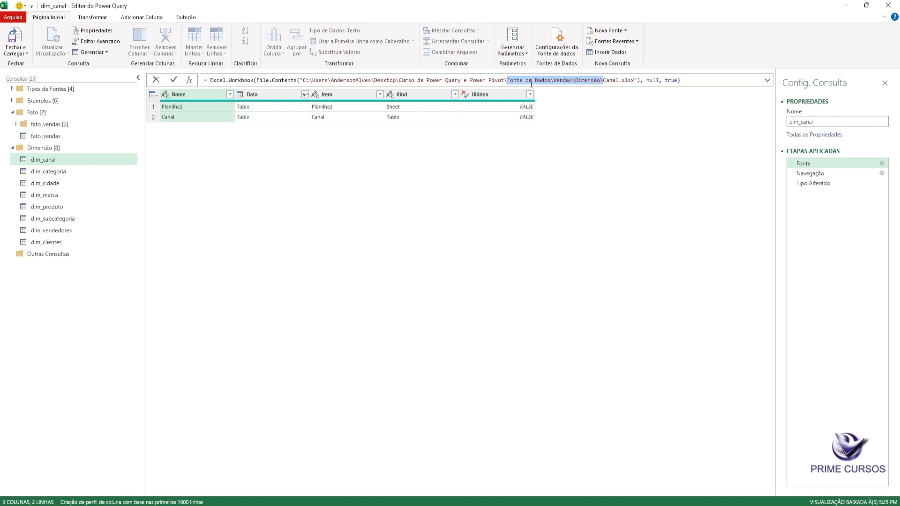
pyautogui.moveTo(506, 80); pyautogui.dragTo(307, 86)
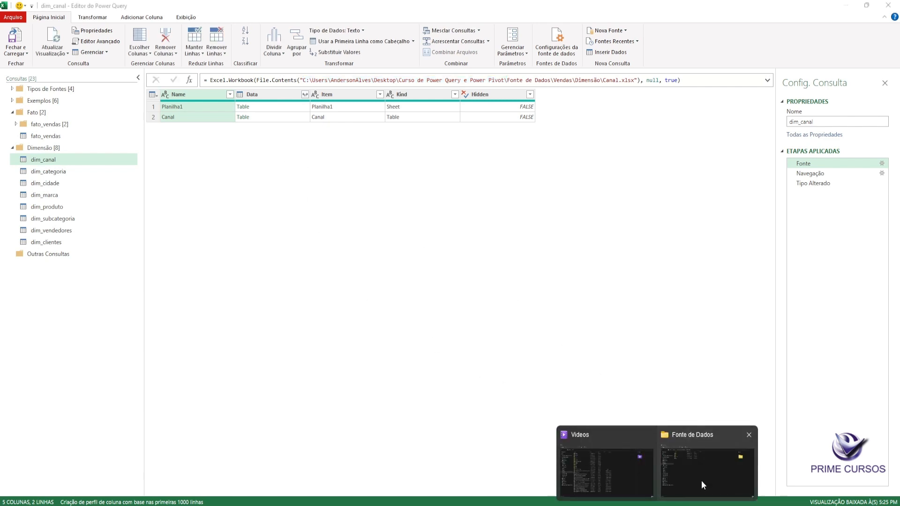
# Switch to File Explorer and look through the Cursos folder on drive C down to its Fonte de Dados subfolder.
pyautogui.click(701, 481)
pyautogui.click(47, 280)
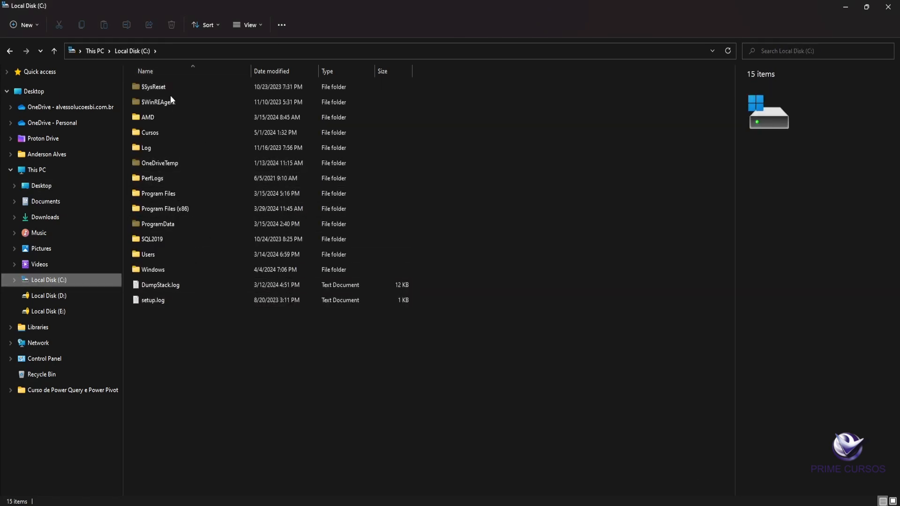
pyautogui.click(174, 134)
pyautogui.doubleClick(173, 133)
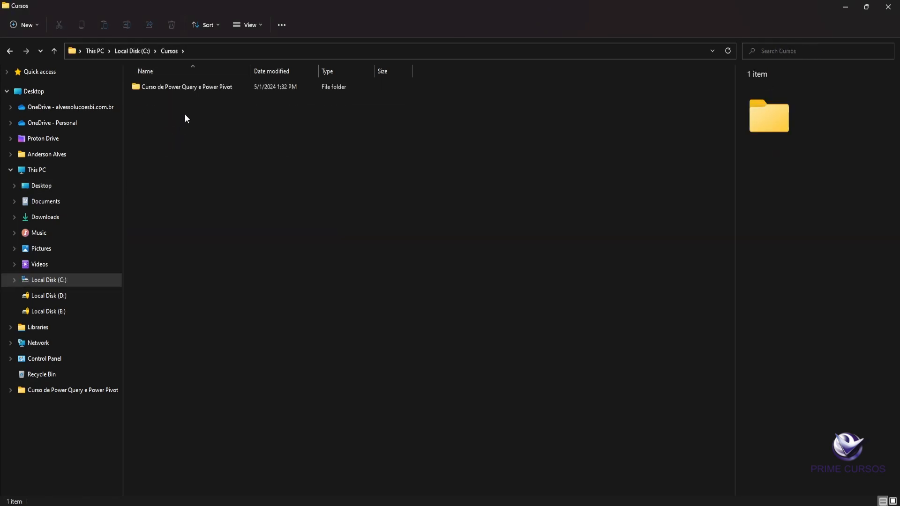
pyautogui.doubleClick(184, 88)
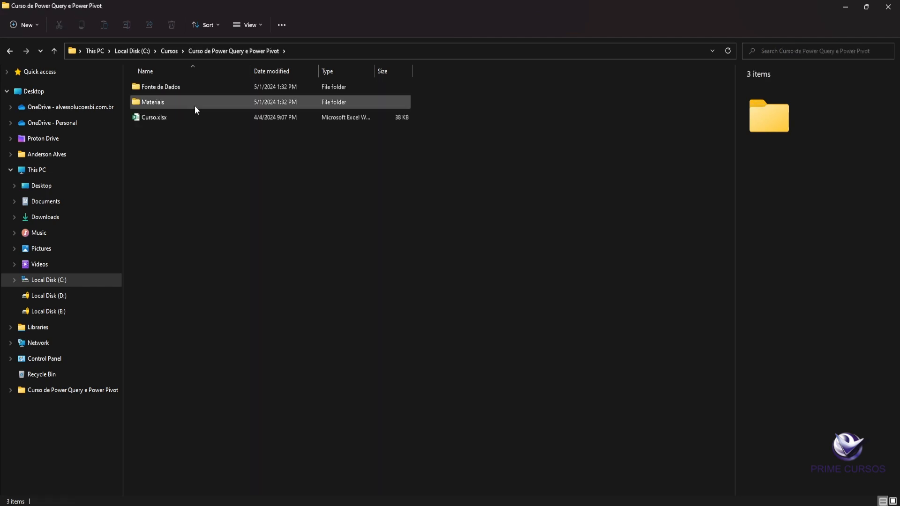
pyautogui.doubleClick(161, 87)
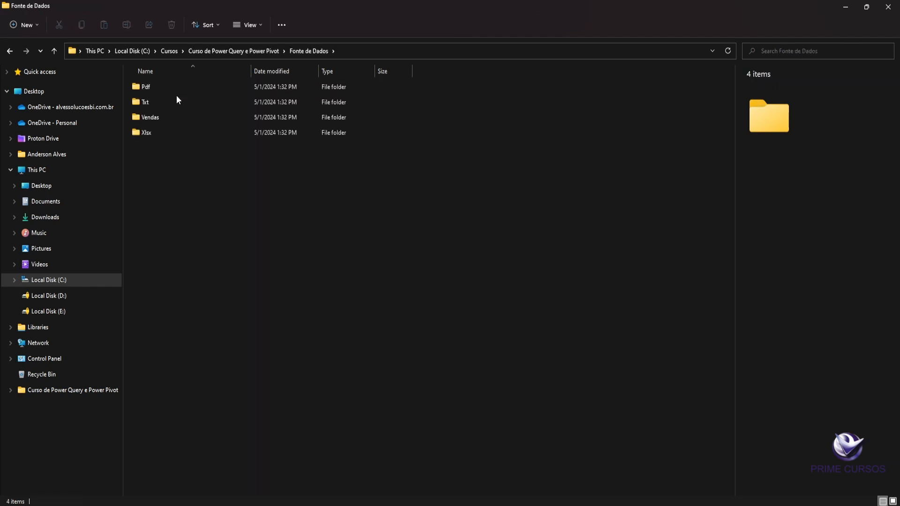
pyautogui.click(10, 51)
pyautogui.click(10, 50)
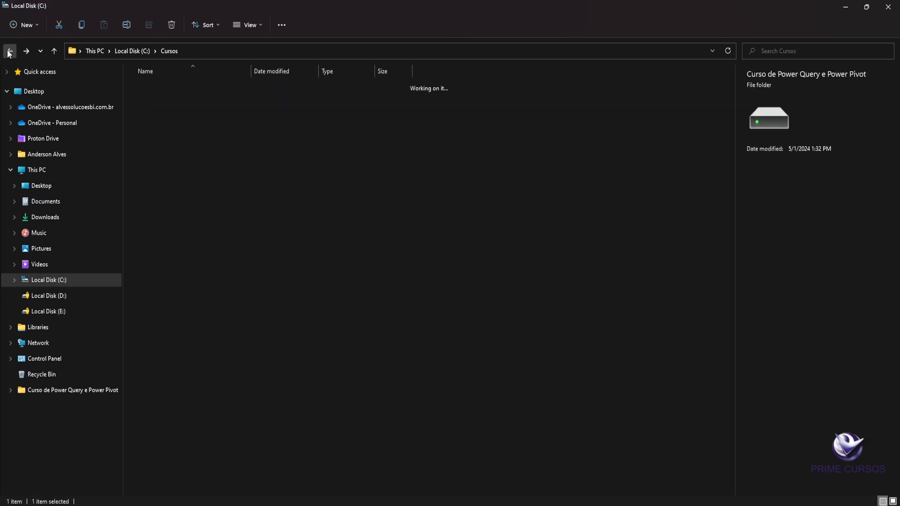
pyautogui.click(10, 52)
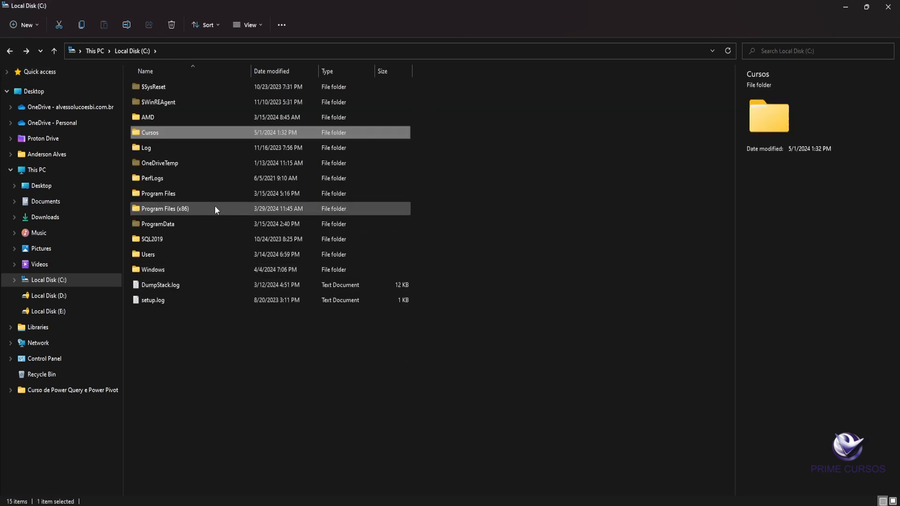
# Open the Vendas folder under C:\Cursos\Curso de Power Query e Power Pivot\Fonte de Dados and copy its path.
pyautogui.doubleClick(166, 133)
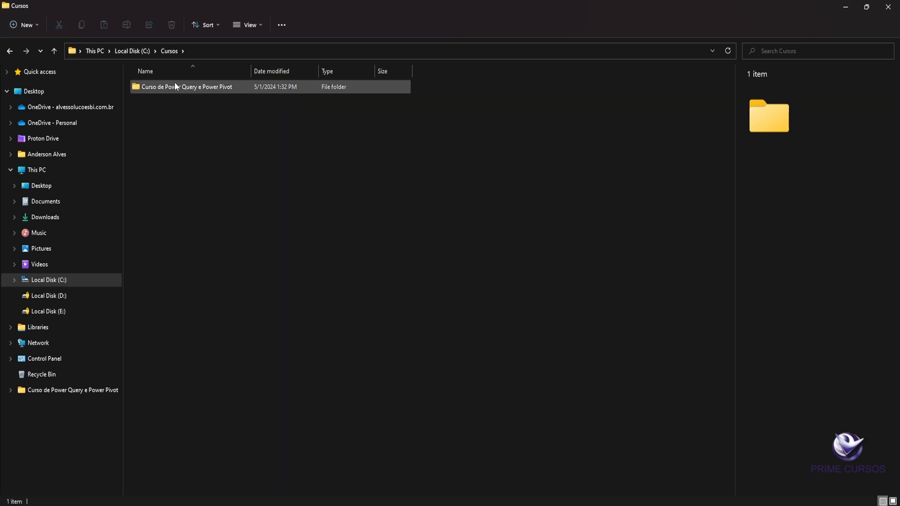
pyautogui.doubleClick(183, 87)
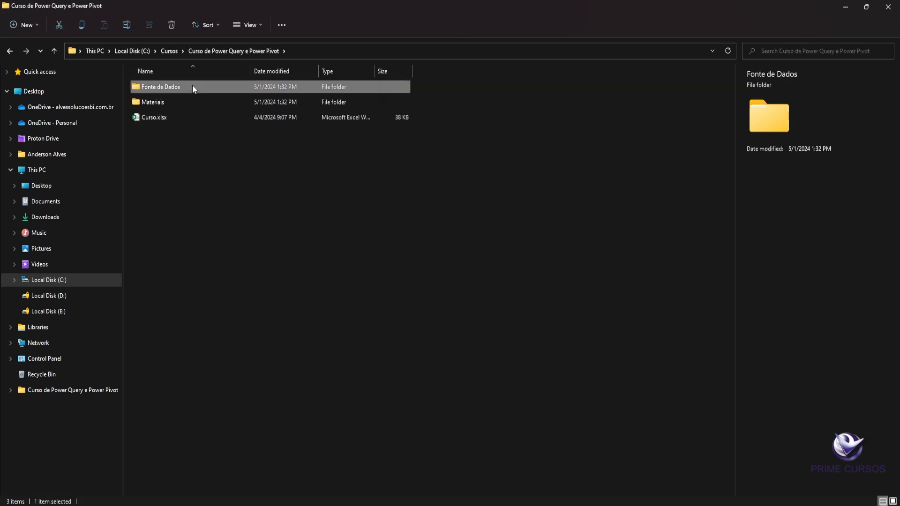
pyautogui.doubleClick(192, 85)
pyautogui.doubleClick(169, 115)
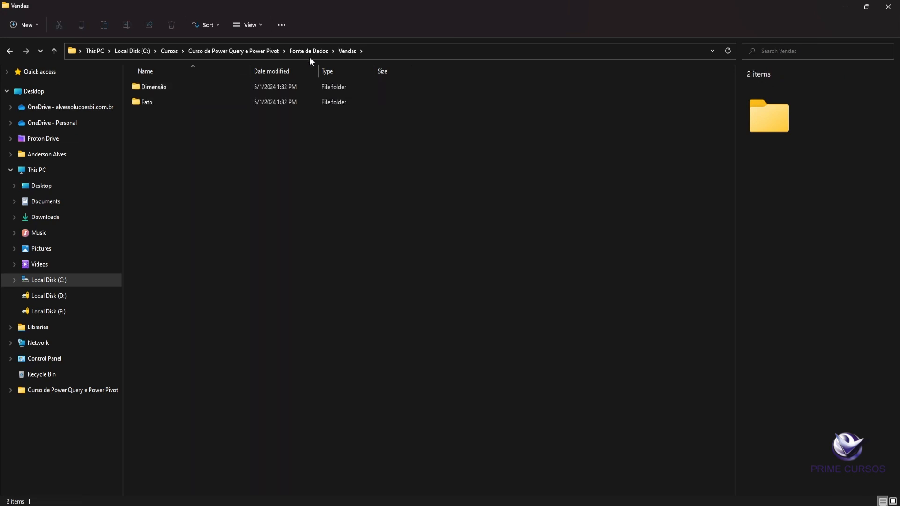
pyautogui.click(395, 51)
pyautogui.moveTo(276, 53); pyautogui.dragTo(24, 53)
pyautogui.hotkey('ctrl', 'c')
pyautogui.click(303, 213)
pyautogui.hotkey('alt', 'Tab')
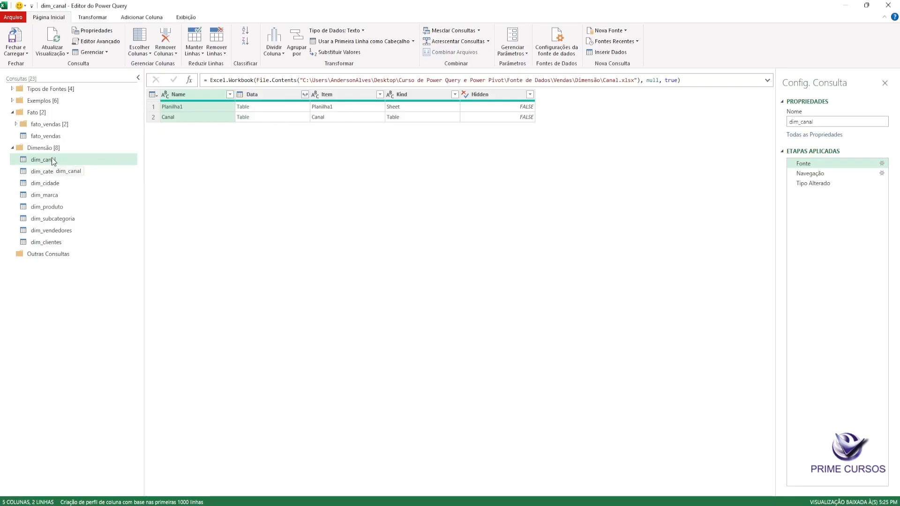
# In dim_canal's Fonte step, replace the folder path before \Dimensão\Canal.xlsx with C:\Cursos\Curso de Power Query e Power Pivot\Fonte de Dados\Vendas.
pyautogui.hotkey('alt', 'Tab')
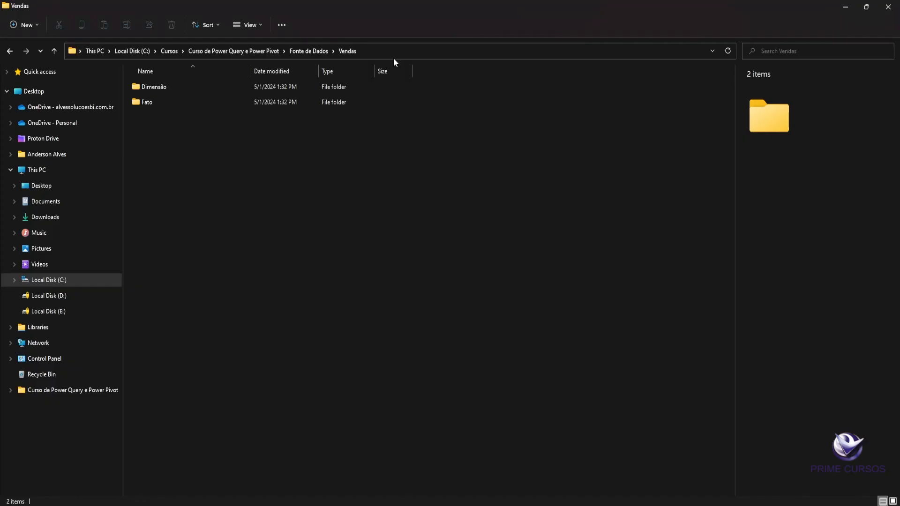
pyautogui.hotkey('alt', 'Tab')
pyautogui.moveTo(303, 80); pyautogui.dragTo(508, 80)
pyautogui.click(815, 163)
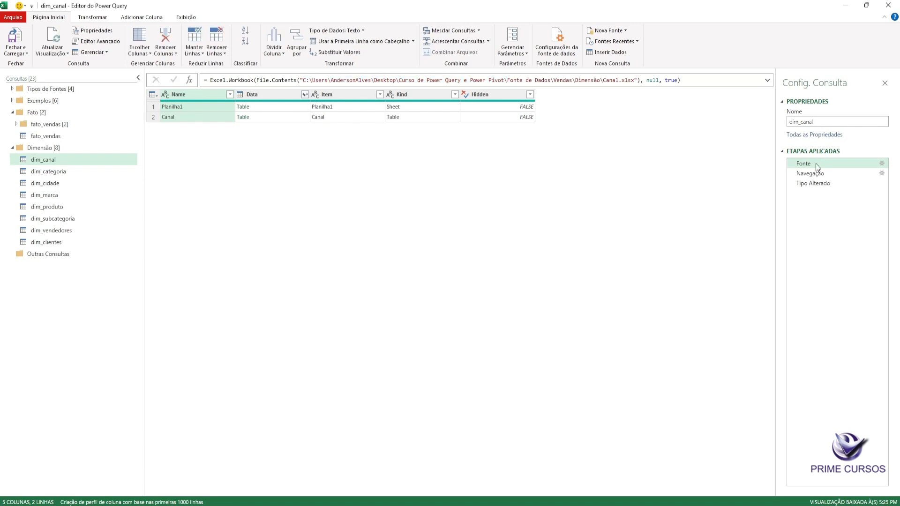
pyautogui.click(602, 80)
pyautogui.click(549, 80)
pyautogui.hotkey('alt', 'Tab')
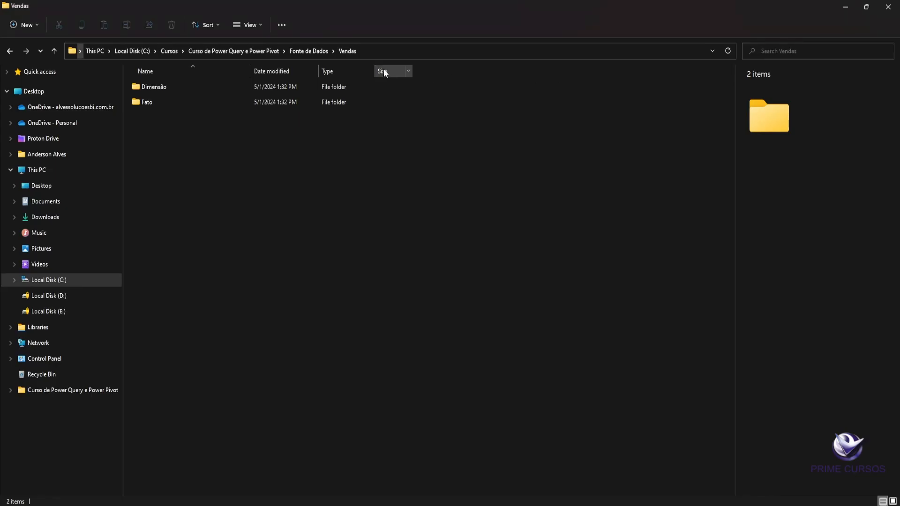
pyautogui.hotkey('alt', 'Tab')
pyautogui.moveTo(573, 80); pyautogui.dragTo(304, 80)
pyautogui.hotkey('ctrl', 'v')
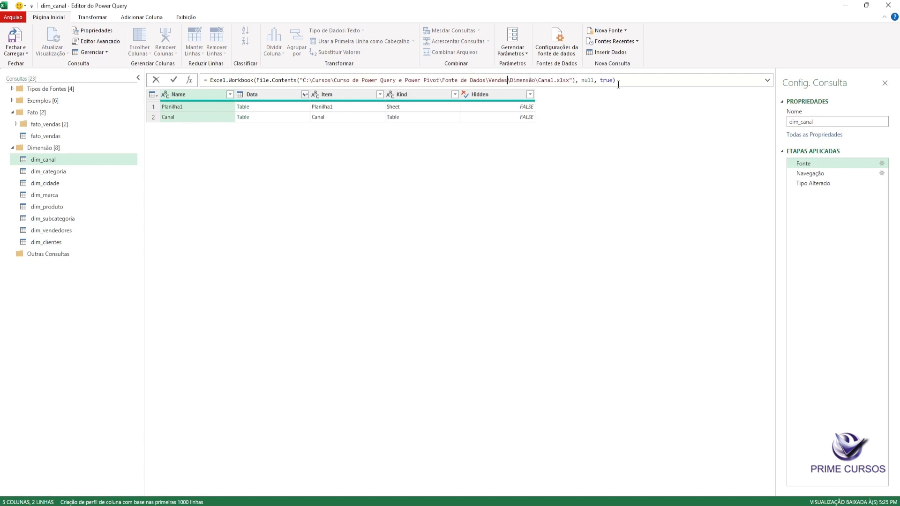
pyautogui.press('Return')
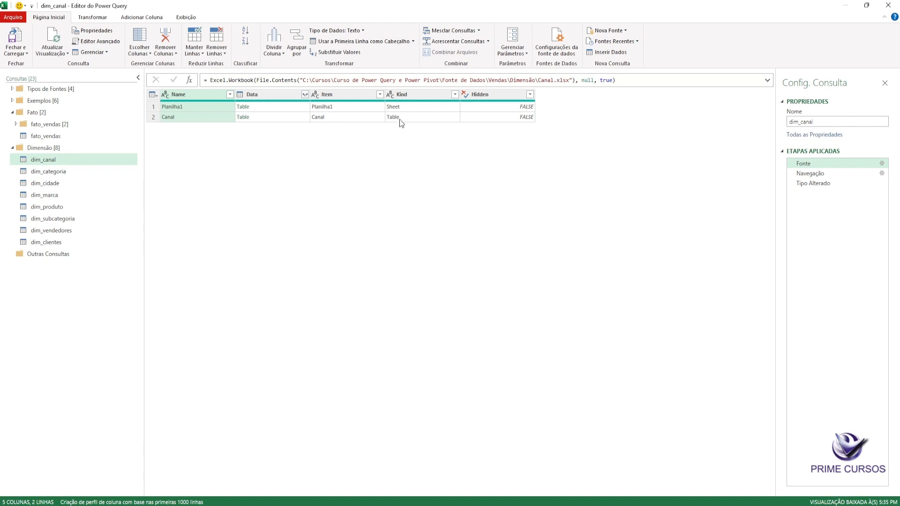
pyautogui.click(63, 172)
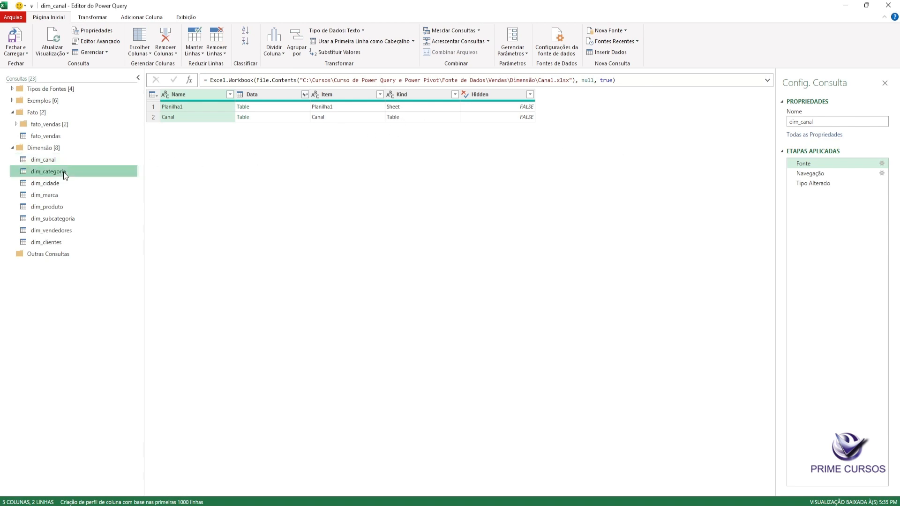
pyautogui.click(60, 184)
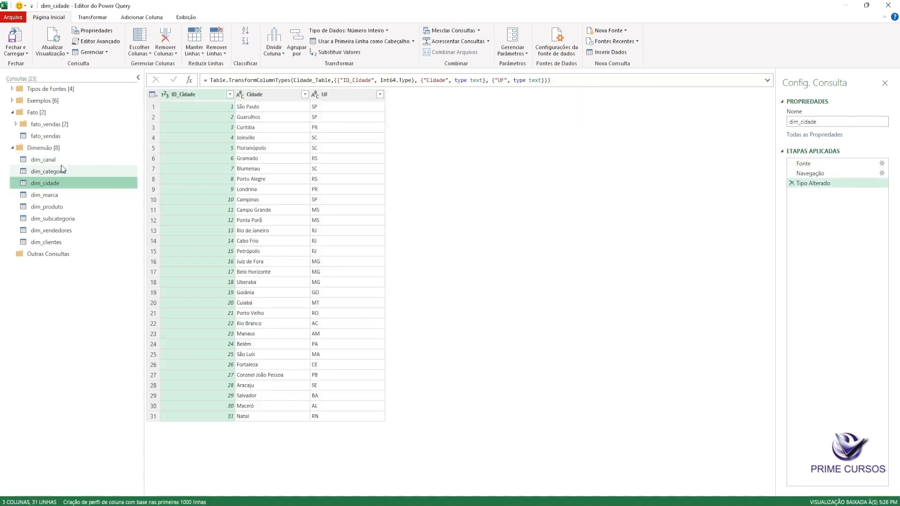
pyautogui.click(61, 163)
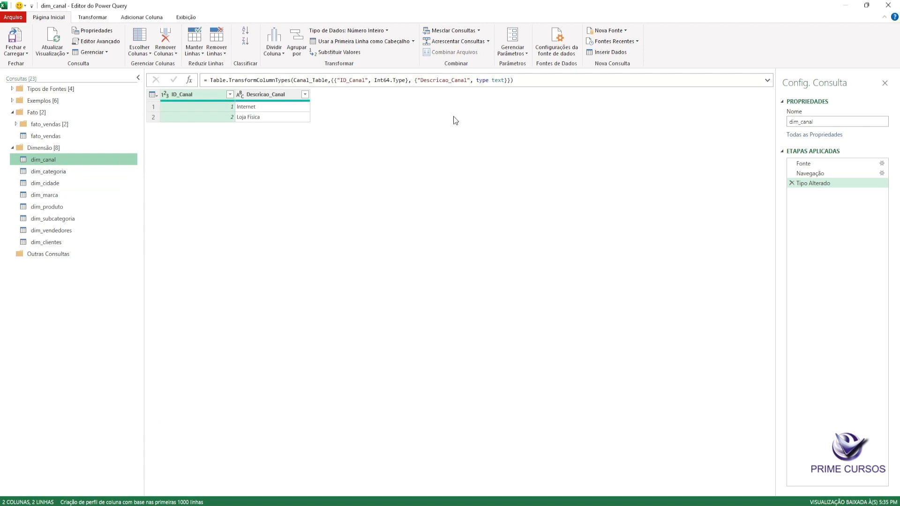
# Create a new parameter named caminho with the description "Armazenar o diretório das fontes de dados".
pyautogui.click(511, 55)
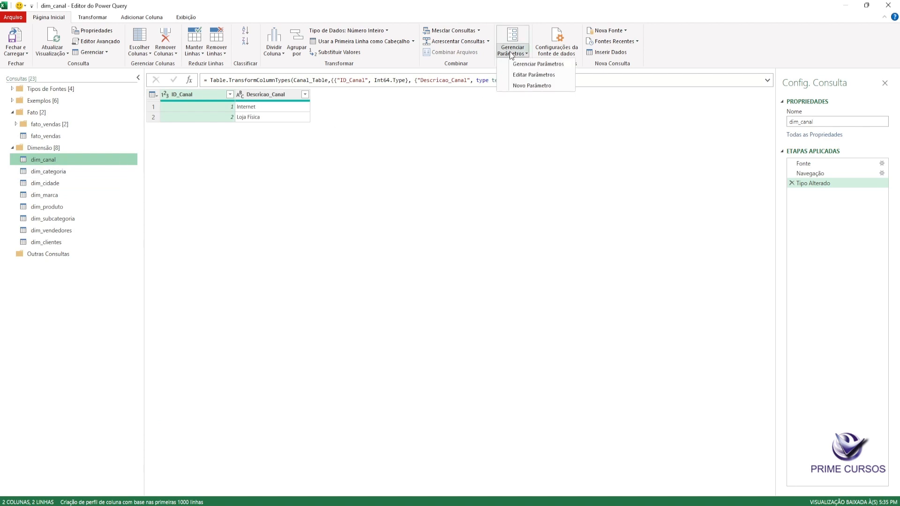
pyautogui.click(535, 87)
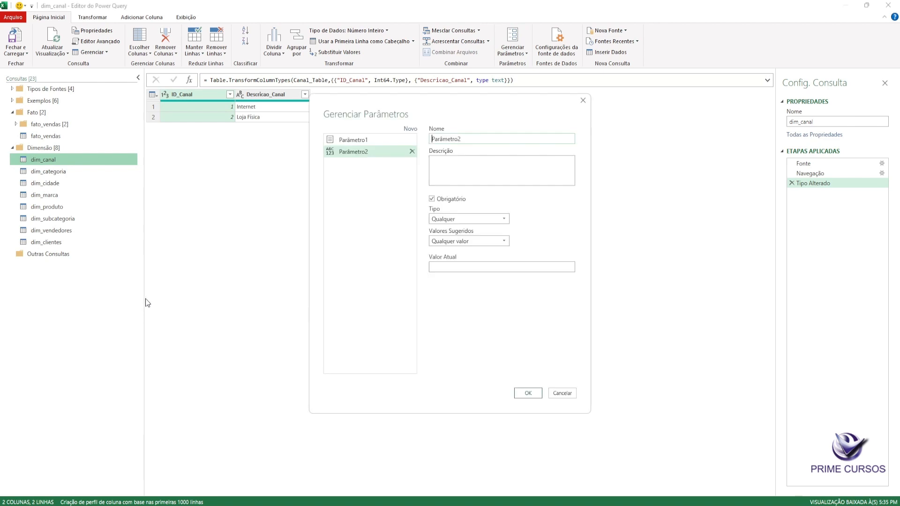
pyautogui.write('camih')
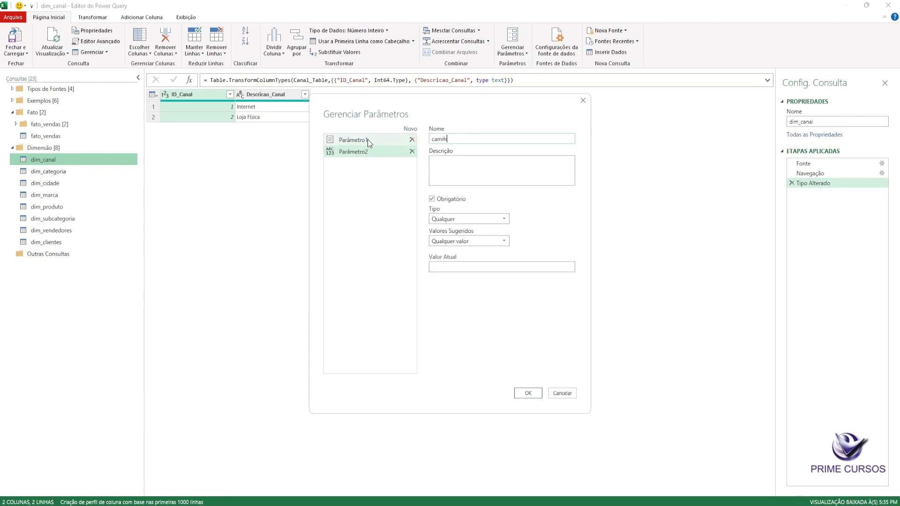
pyautogui.press('BackSpace')
pyautogui.write('nho')
pyautogui.click(460, 168)
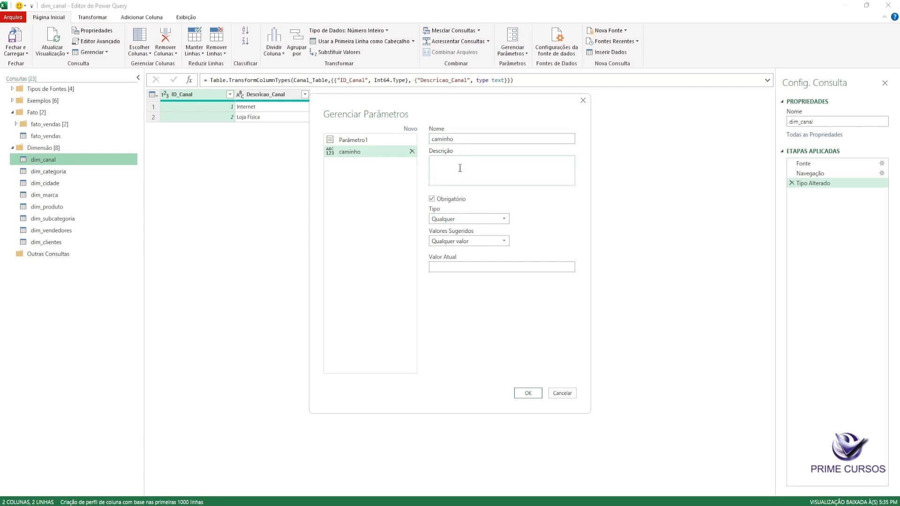
pyautogui.write('Armazenar o diretório das fontes de dados')
# Set the caminho parameter's type to Texto and keep its suggested values as Qualquer valor.
pyautogui.click(471, 219)
pyautogui.click(455, 298)
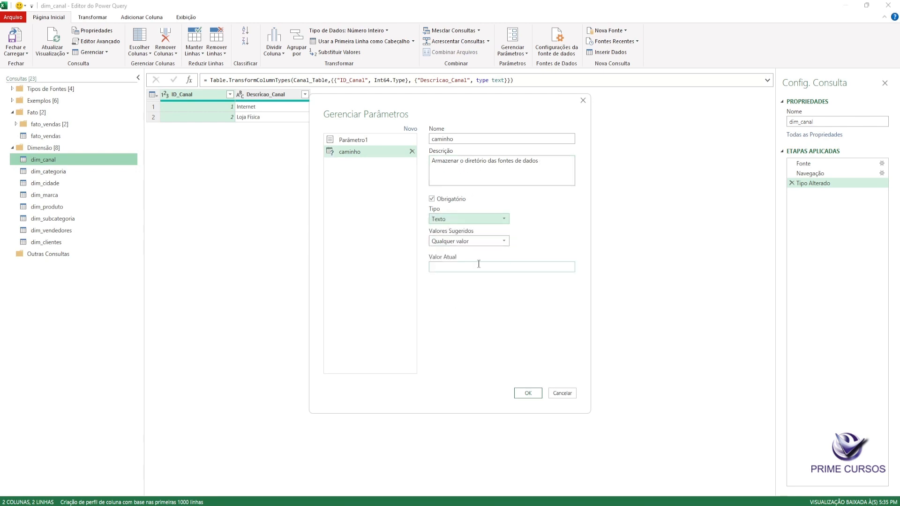
pyautogui.click(483, 242)
pyautogui.click(518, 228)
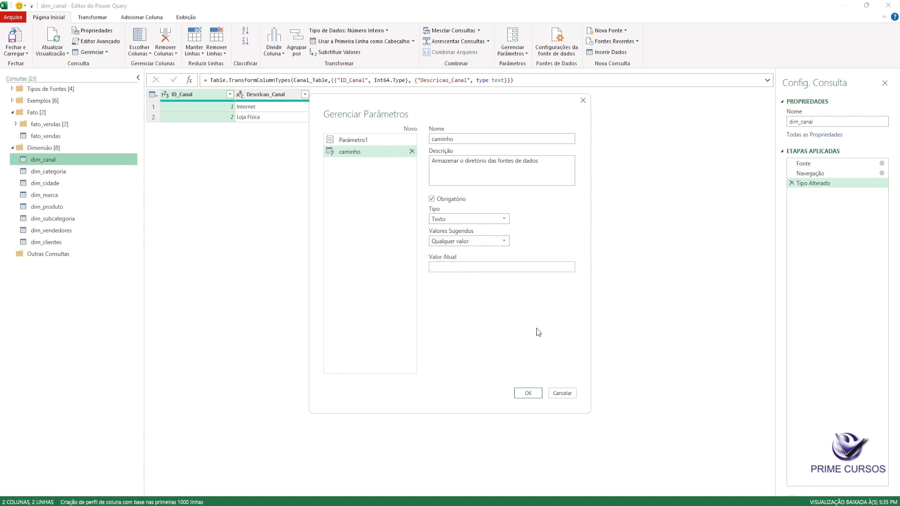
# Switch to File Explorer and copy the path of the Vendas folder under C:\Cursos.
pyautogui.moveTo(663, 503)
pyautogui.click(682, 482)
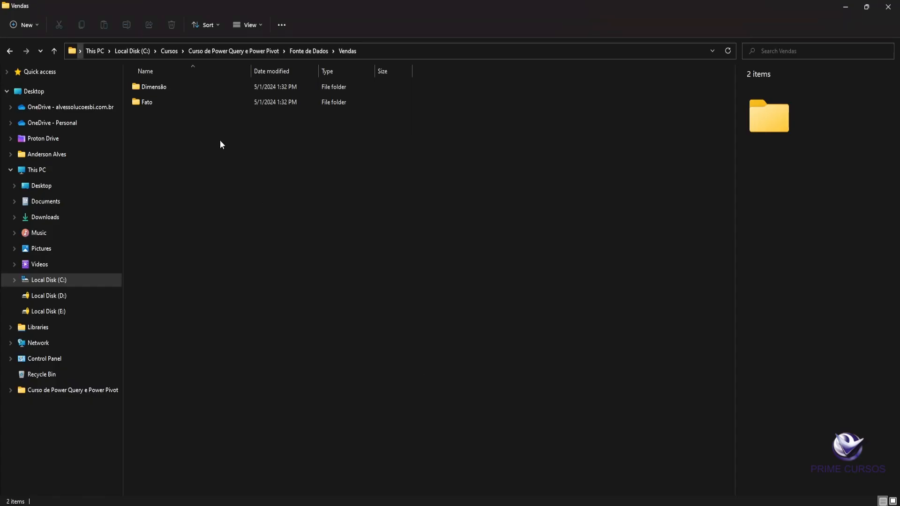
pyautogui.click(399, 53)
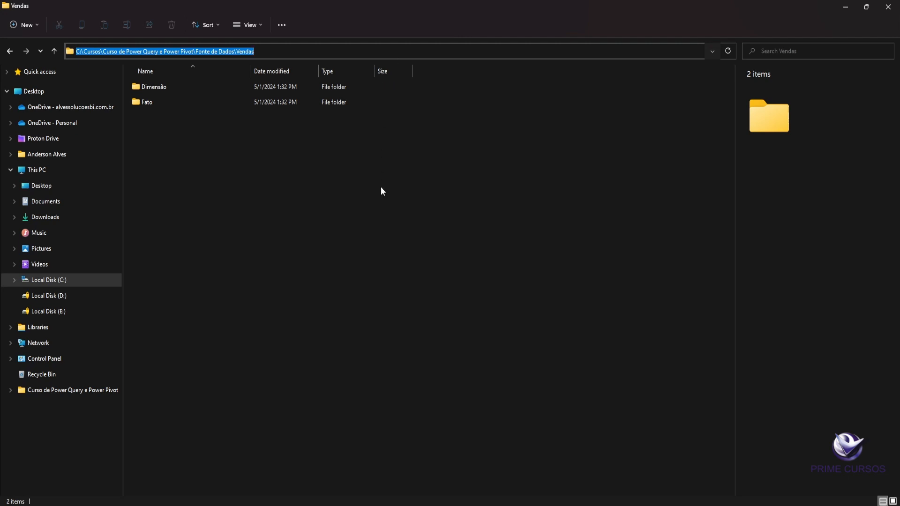
# Back in Power Query, set caminho's current value to C:\Cursos\Curso de Power Query e Power Pivot\Fonte de Dados\Vendas\ and save the parameter.
pyautogui.hotkey('alt', 'Tab')
pyautogui.click(478, 269)
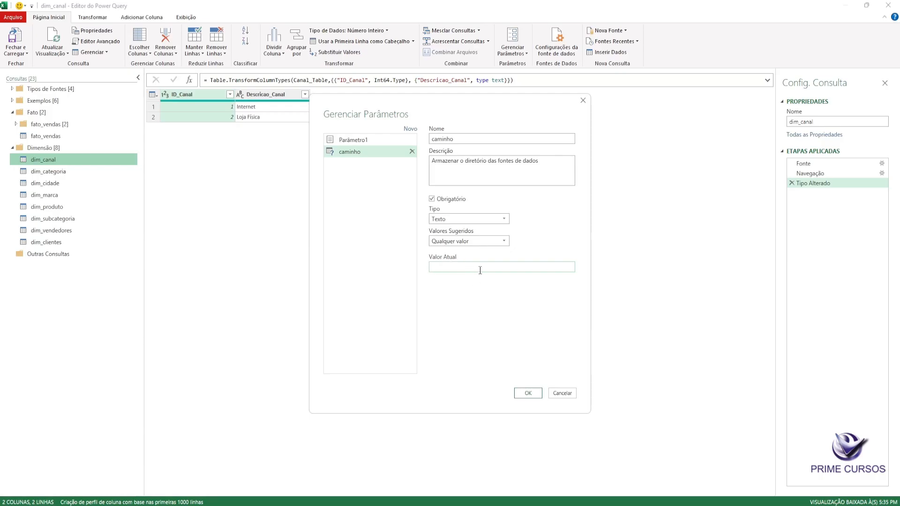
pyautogui.hotkey('ctrl', 'v')
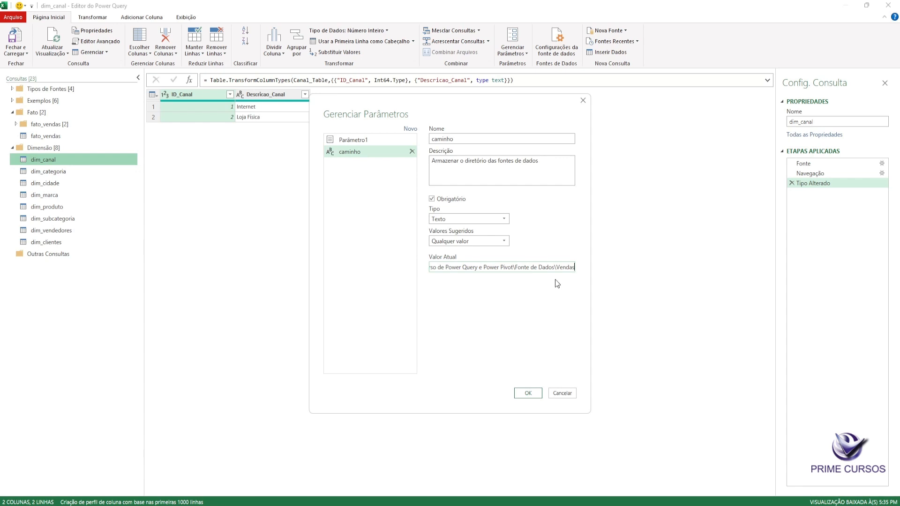
pyautogui.write('\\')
pyautogui.moveTo(500, 267); pyautogui.dragTo(572, 271)
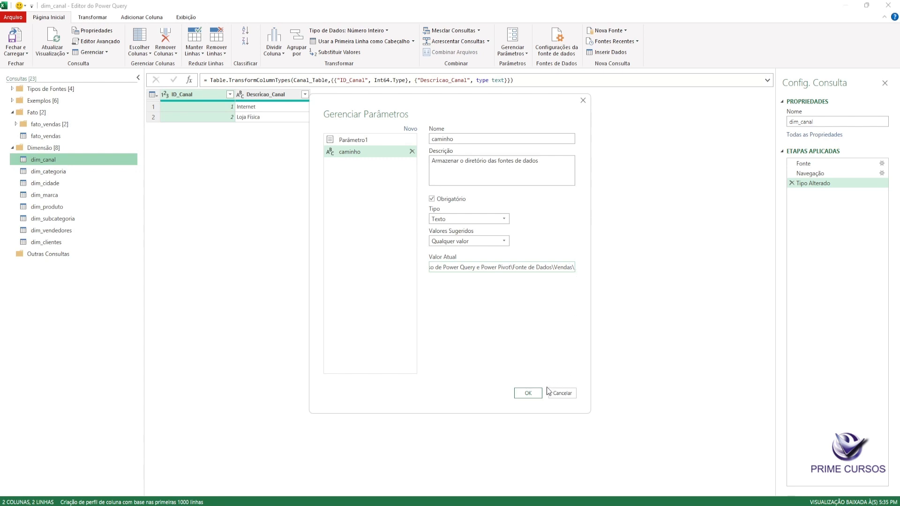
pyautogui.click(529, 394)
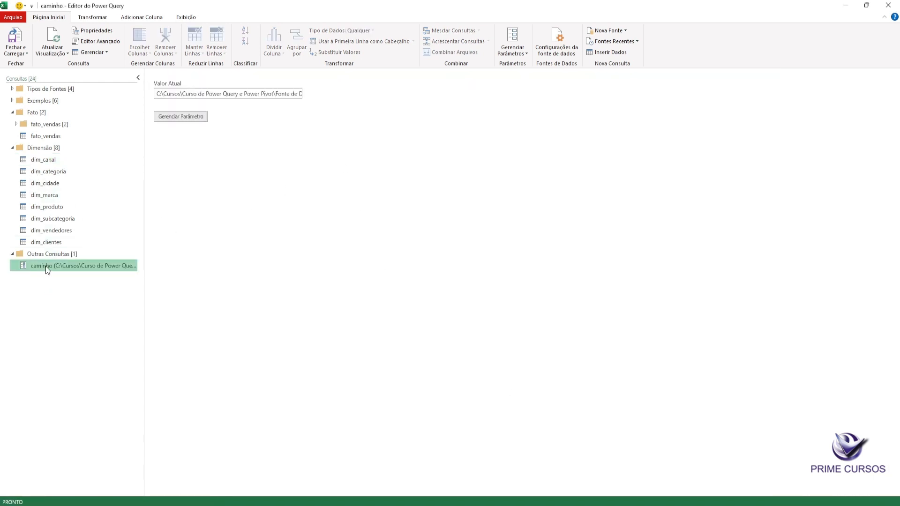
# In dim_canal's Fonte step formula, insert caminho & in front of the quoted Canal.xlsx file path.
pyautogui.click(58, 163)
pyautogui.click(819, 164)
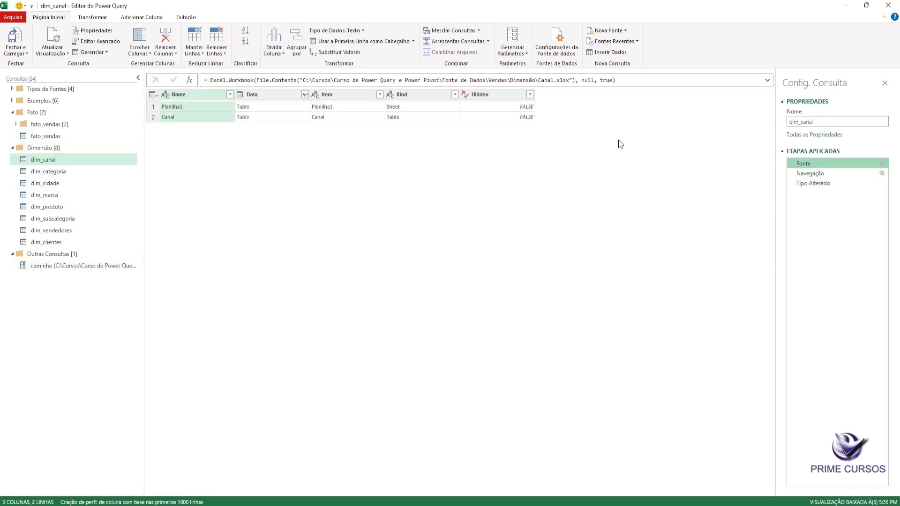
pyautogui.click(406, 81)
pyautogui.click(505, 81)
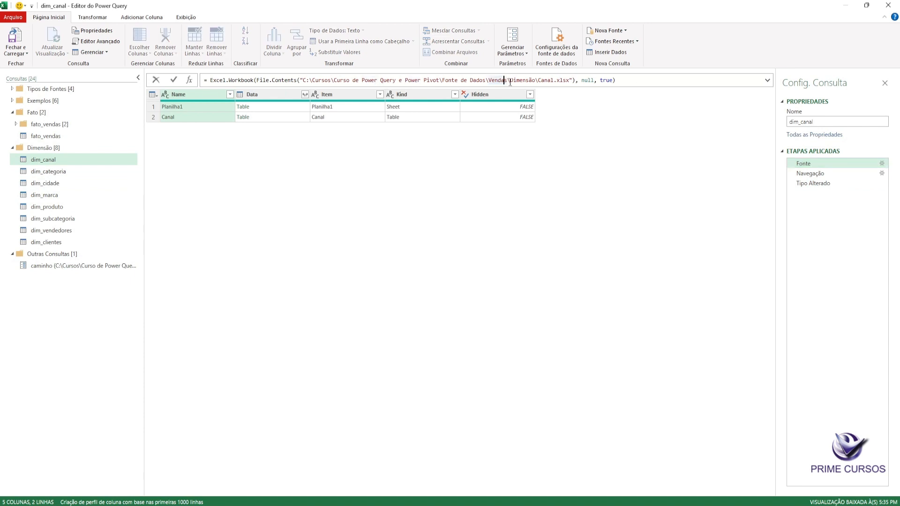
pyautogui.doubleClick(290, 81)
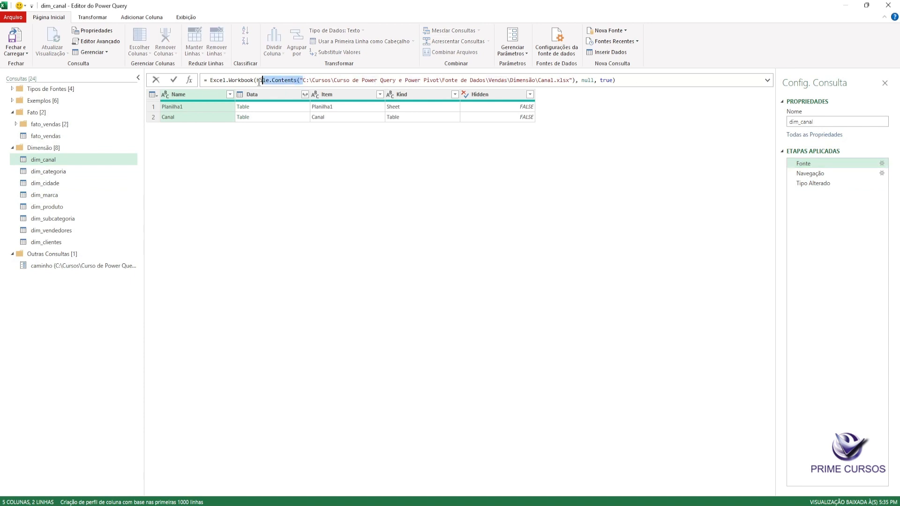
pyautogui.click(301, 80)
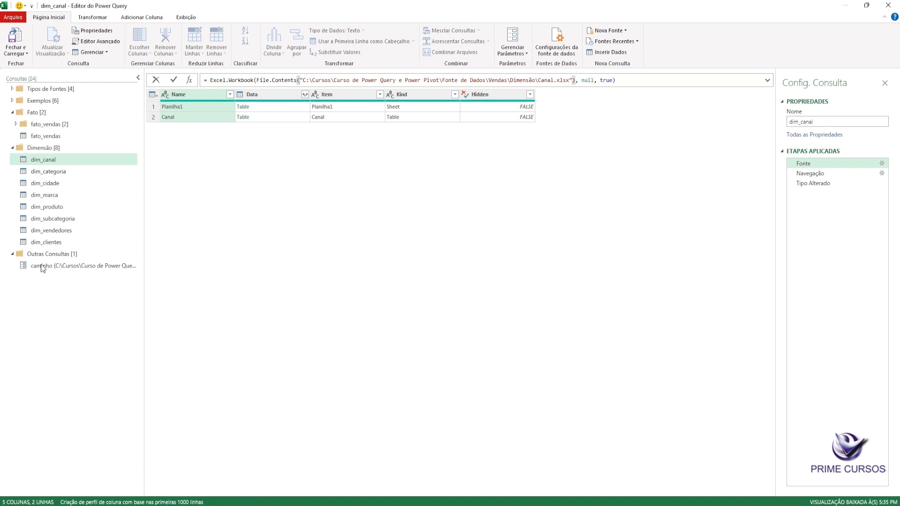
pyautogui.write('camin')
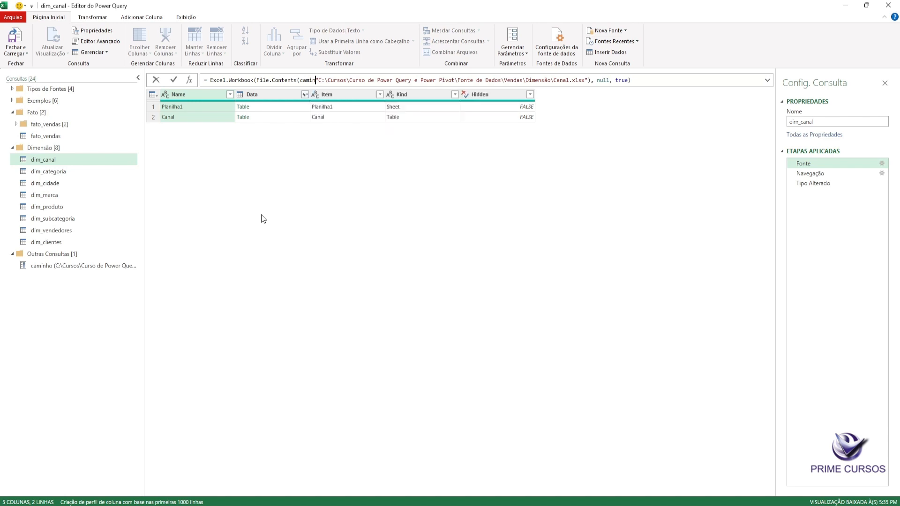
pyautogui.write('ho')
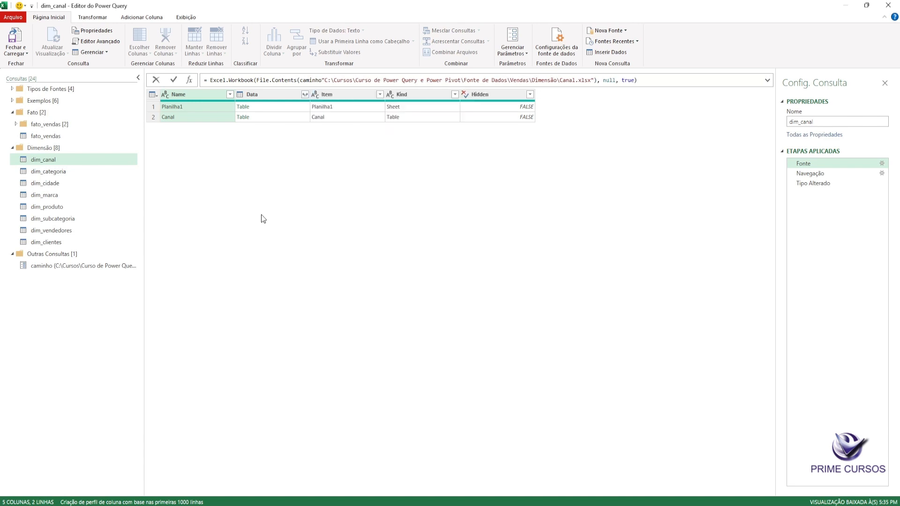
pyautogui.write('&')
pyautogui.press('Left')
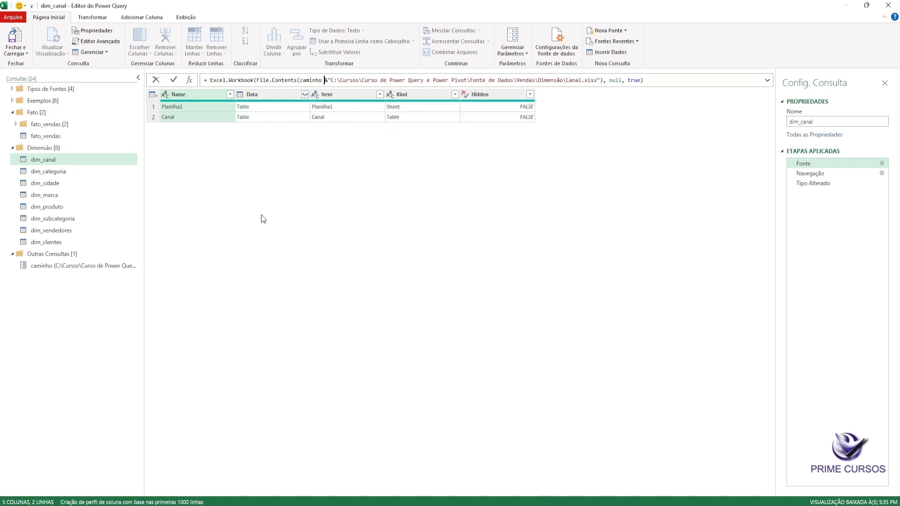
pyautogui.press('Right')
# Remove the hard-coded folder path so dim_canal's source reads caminho & "Dimensão\Canal.xlsx", and apply the formula.
pyautogui.click(368, 80)
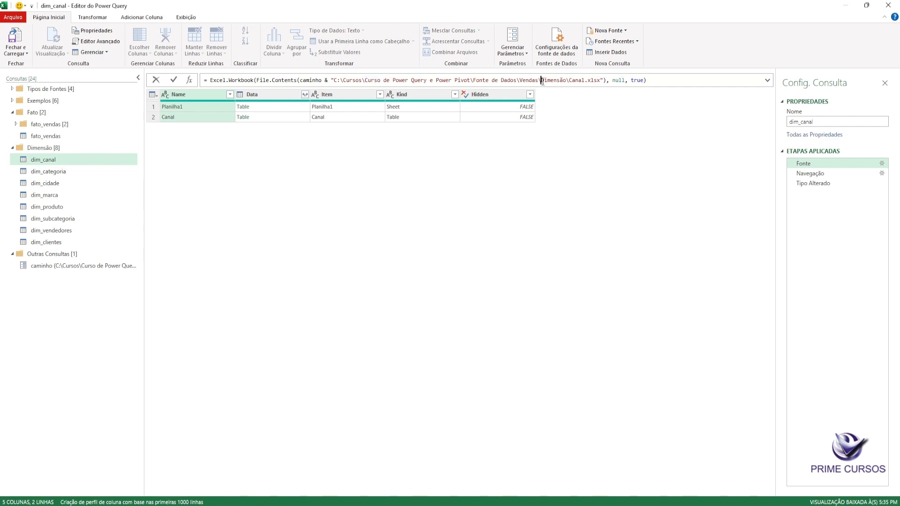
pyautogui.moveTo(543, 82); pyautogui.dragTo(333, 82)
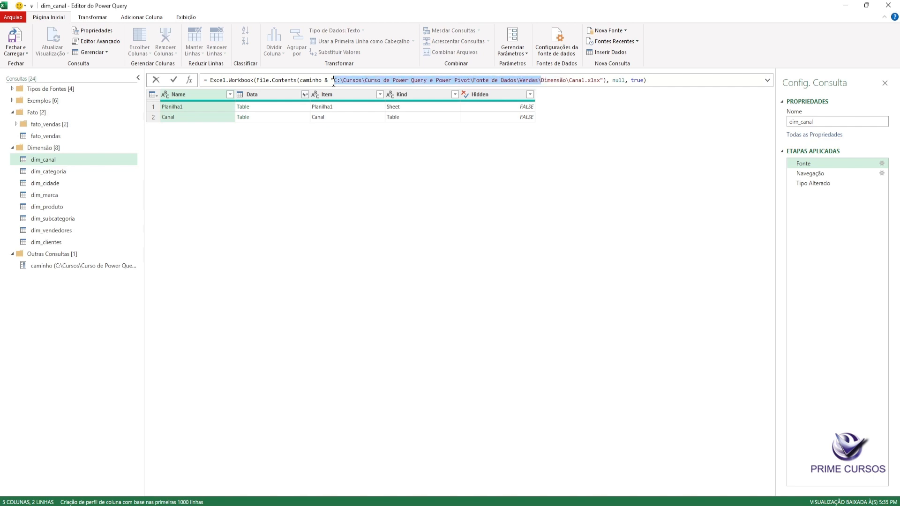
pyautogui.press('BackSpace')
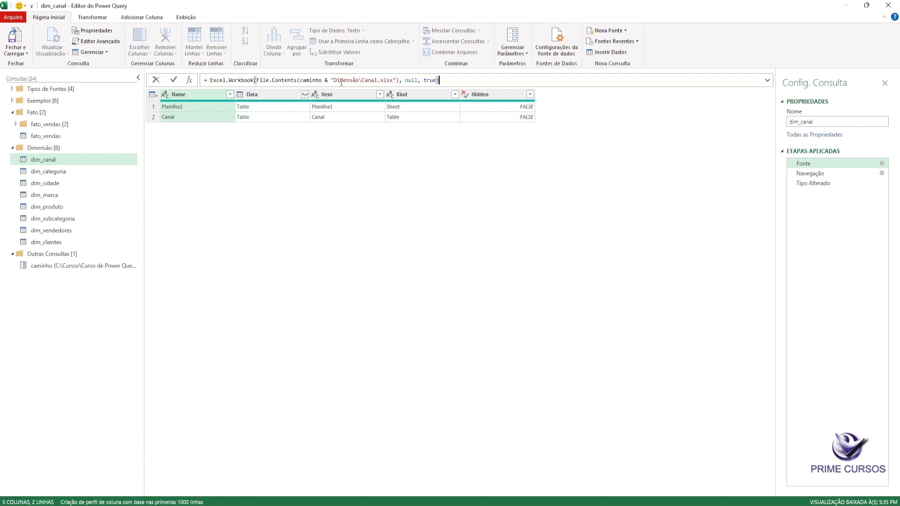
pyautogui.doubleClick(309, 80)
pyautogui.click(323, 80)
pyautogui.moveTo(335, 81); pyautogui.dragTo(365, 81)
pyautogui.click(457, 81)
pyautogui.click(500, 168)
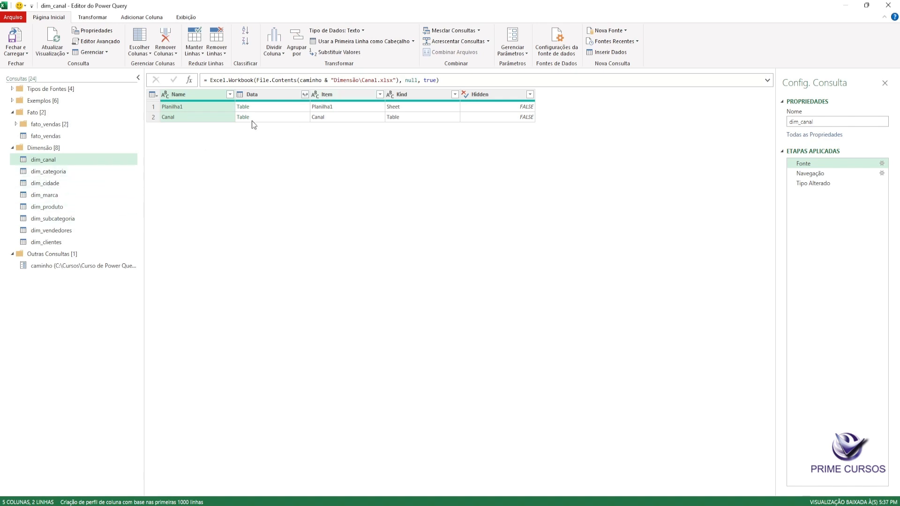
# Copy caminho & from dim_canal's Fonte formula and insert it before the file path in dim_categoria's Fonte step.
pyautogui.click(330, 80)
pyautogui.moveTo(330, 81); pyautogui.dragTo(302, 83)
pyautogui.hotkey('ctrl', 'c')
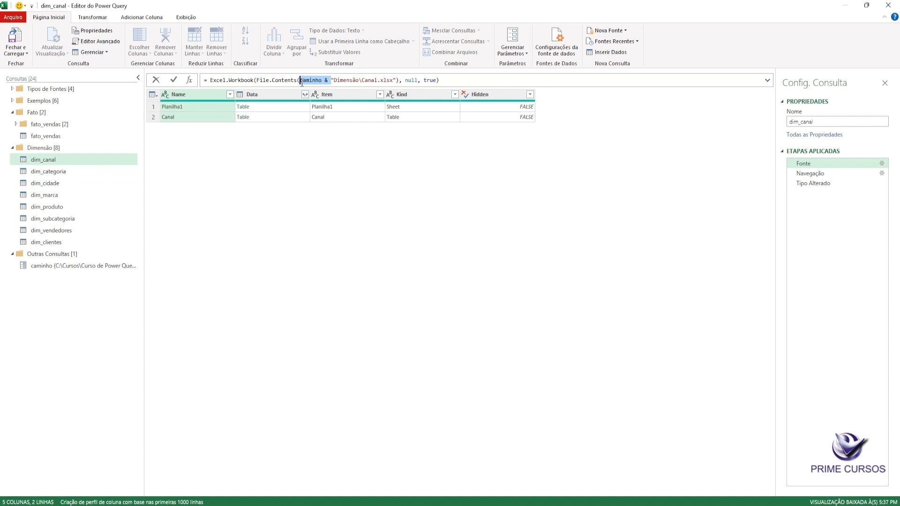
pyautogui.click(51, 173)
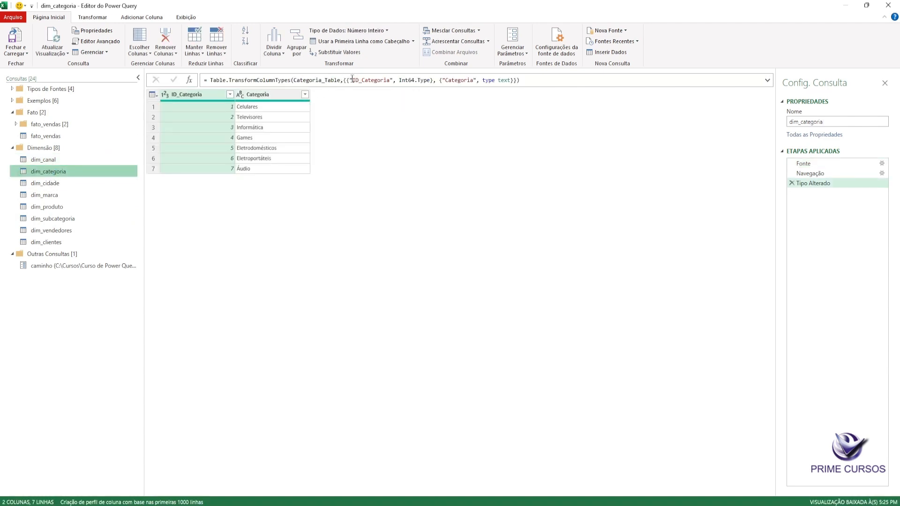
pyautogui.click(766, 163)
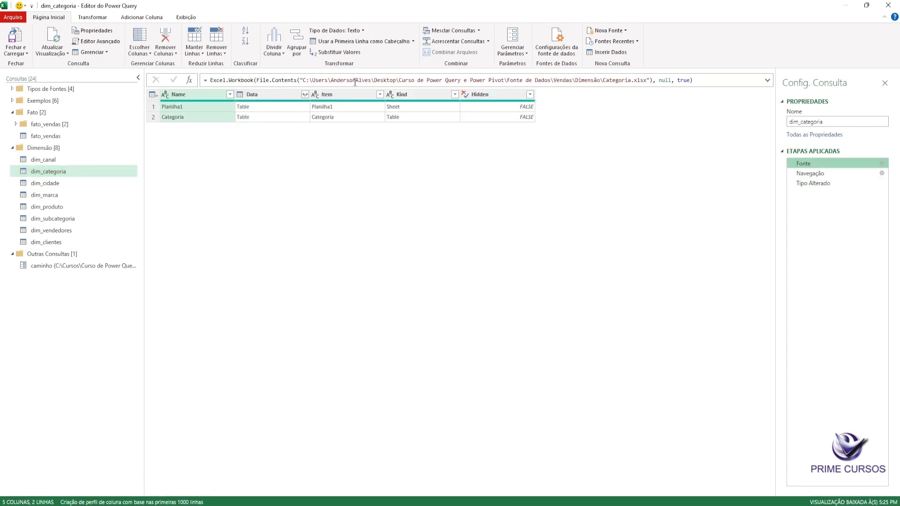
pyautogui.click(303, 80)
pyautogui.hotkey('ctrl', 'v')
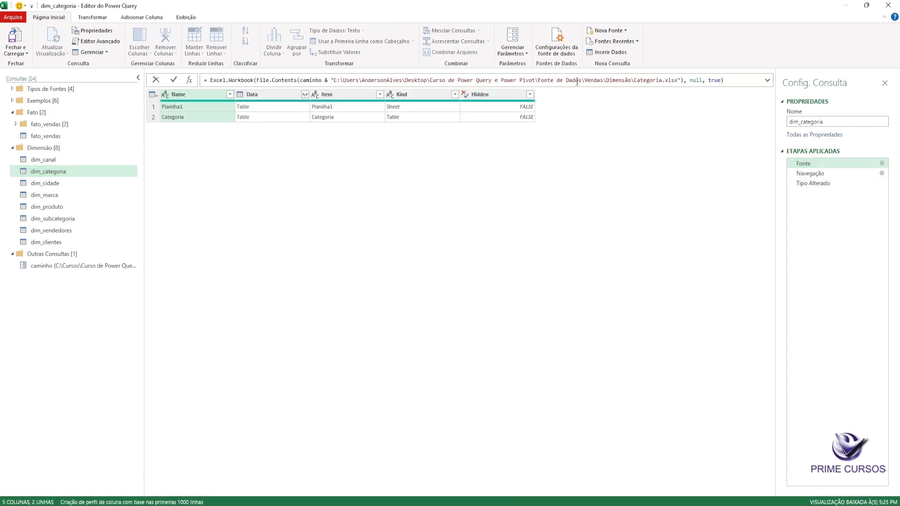
# Delete the fixed folder path before Dimensão\Categoria.xlsx in dim_categoria's Fonte formula and apply it.
pyautogui.moveTo(607, 82); pyautogui.dragTo(336, 83)
pyautogui.press('Delete')
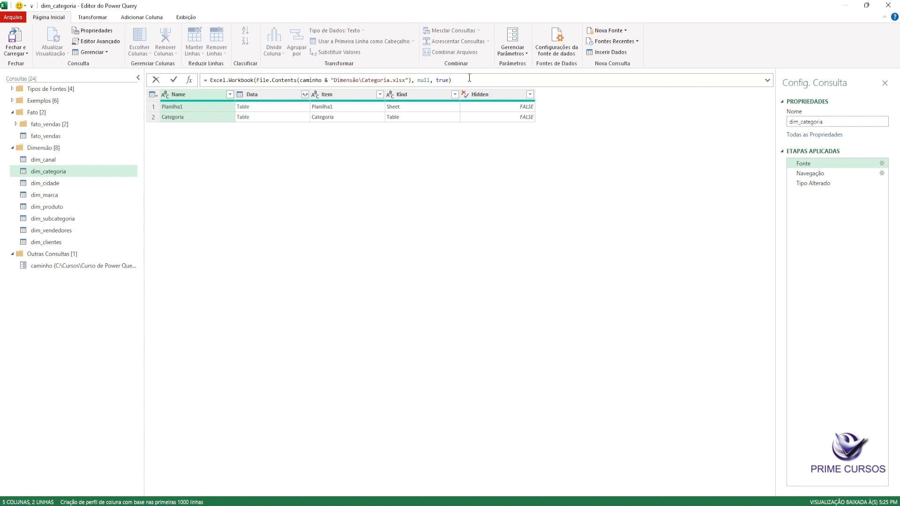
pyautogui.press('Return')
# Replace the fixed folder path in dim_cidade's Fonte formula so it reads caminho & "Dimensão\Cidade.xlsx", and apply it.
pyautogui.click(65, 183)
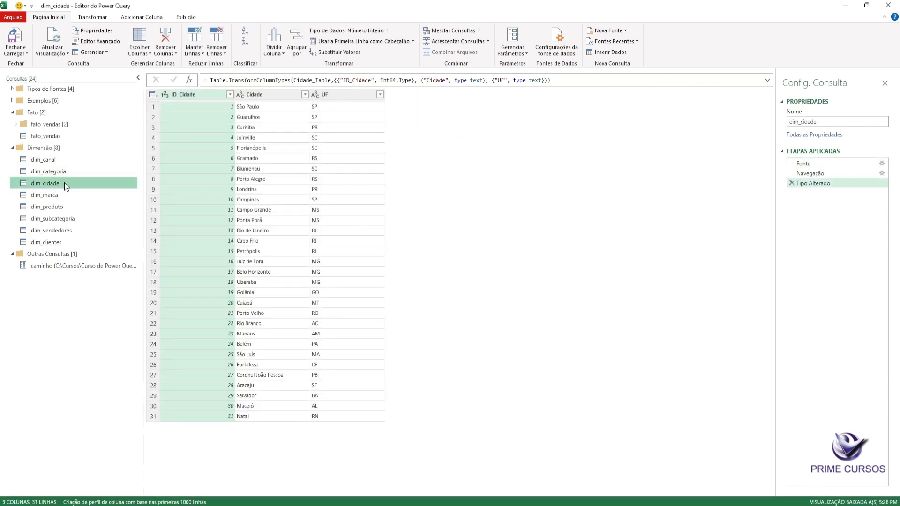
pyautogui.click(836, 165)
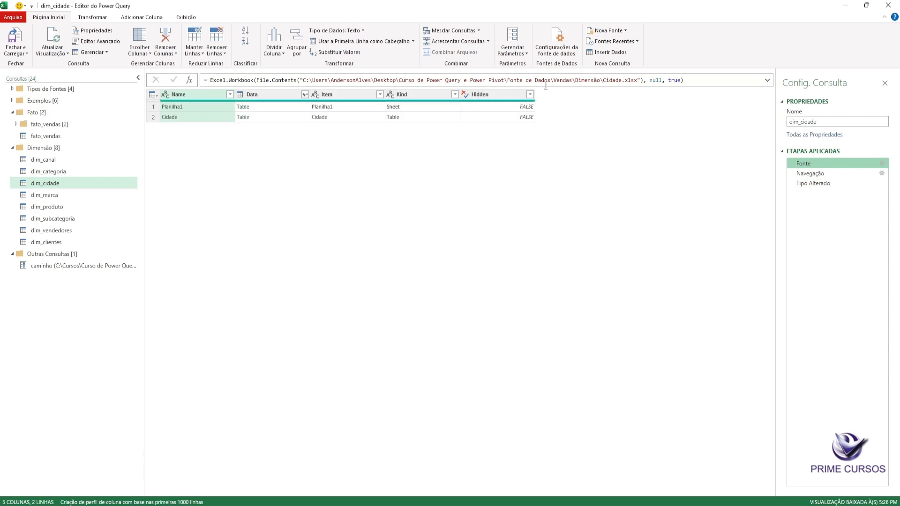
pyautogui.click(299, 80)
pyautogui.write('caminho &')
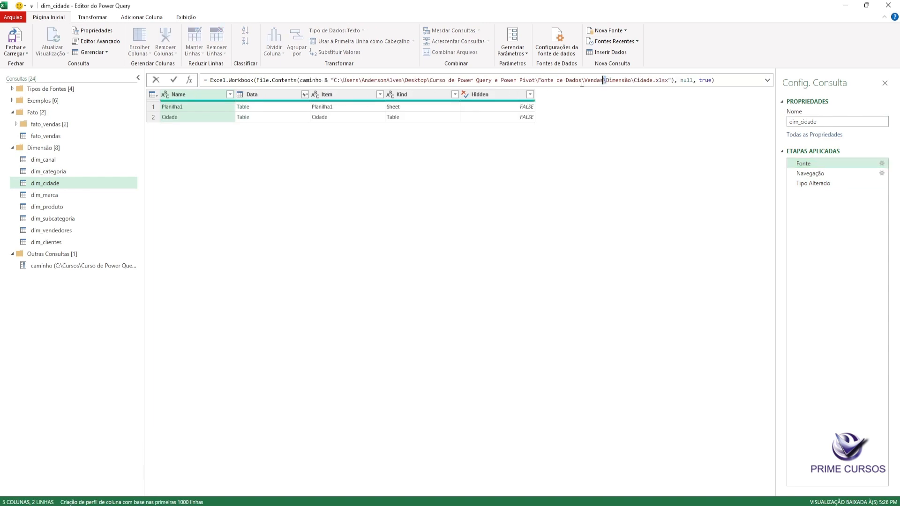
pyautogui.moveTo(607, 81); pyautogui.dragTo(337, 83)
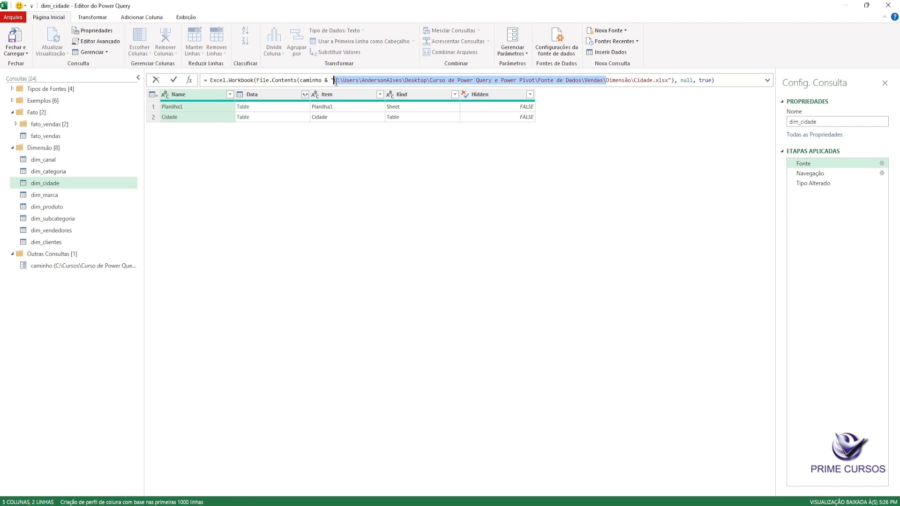
pyautogui.press('Delete')
pyautogui.press('Return')
# Change dim_marca's Fonte formula to read the file from caminho & "Dimensão\Marca.xlsx" and apply it.
pyautogui.click(69, 199)
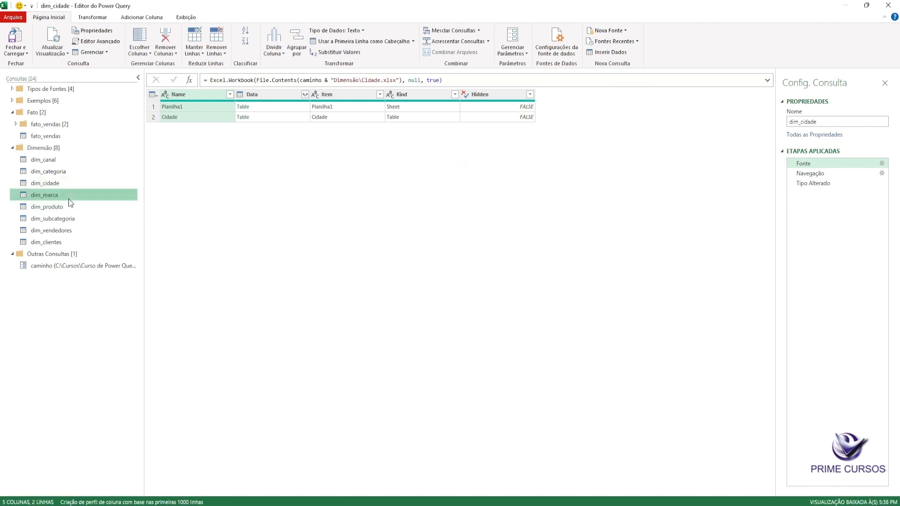
pyautogui.click(825, 164)
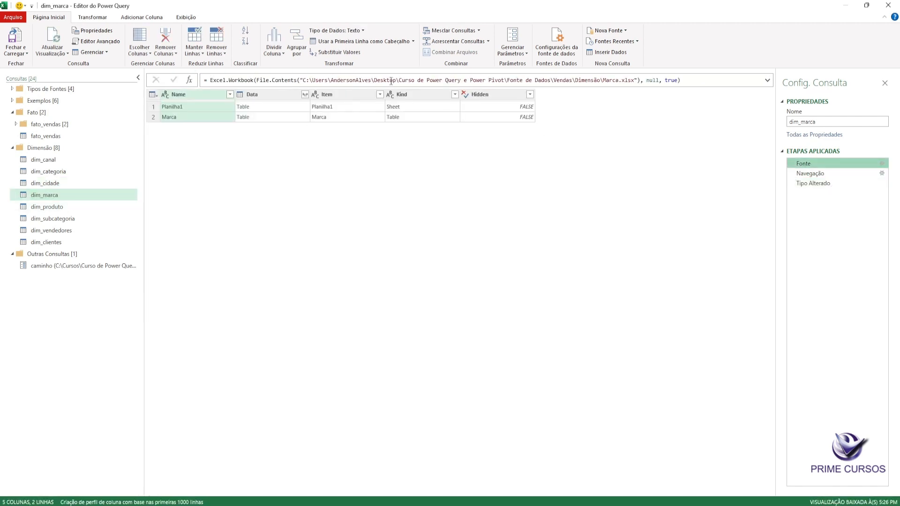
pyautogui.click(299, 81)
pyautogui.write('caminho &')
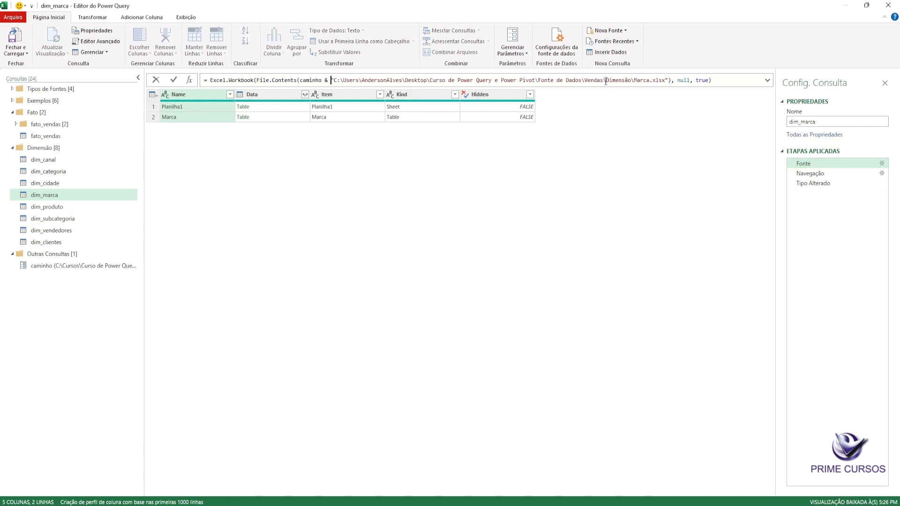
pyautogui.moveTo(607, 81); pyautogui.dragTo(333, 81)
pyautogui.press('Delete')
pyautogui.press('Return')
# In dim_produto's Fonte step, replace the hard-coded folder so the path becomes caminho & "Dimensão\Produto.xlsx", and apply the formula.
pyautogui.click(115, 206)
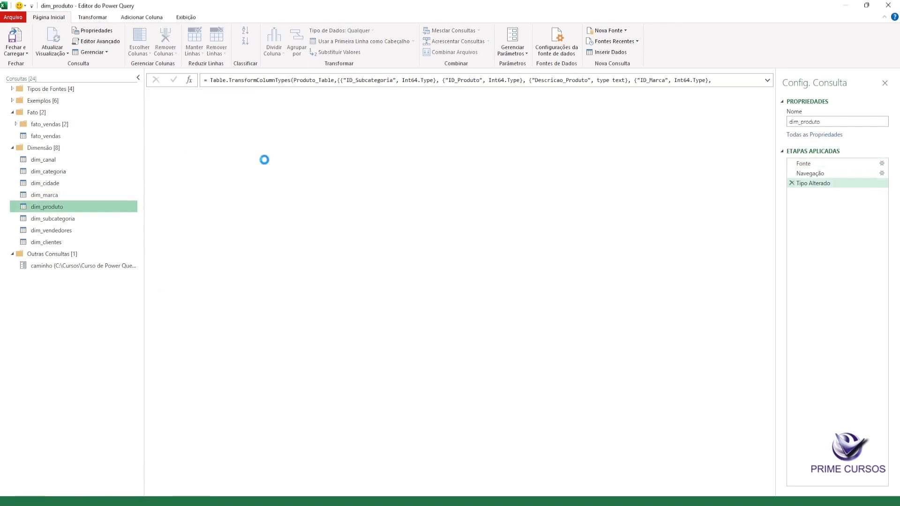
pyautogui.click(799, 164)
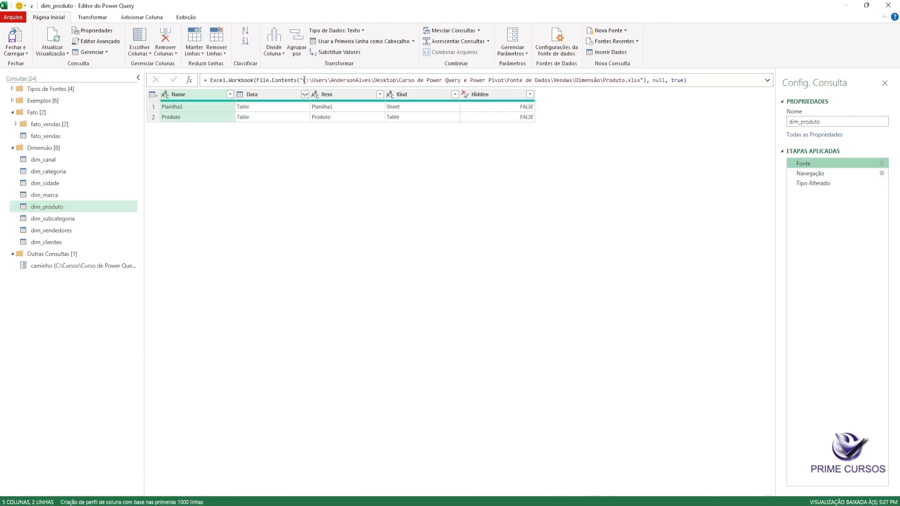
pyautogui.click(300, 80)
pyautogui.hotkey('ctrl', 'v')
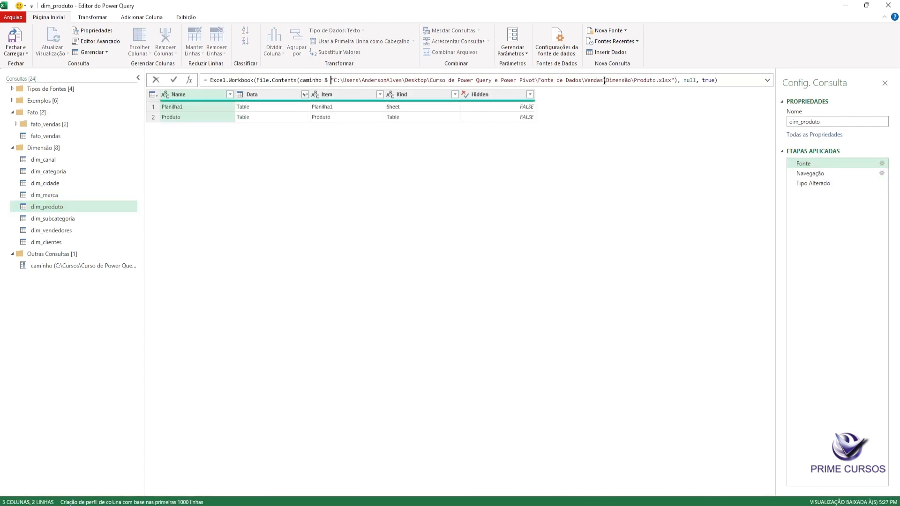
pyautogui.moveTo(604, 81); pyautogui.dragTo(334, 80)
pyautogui.press('BackSpace')
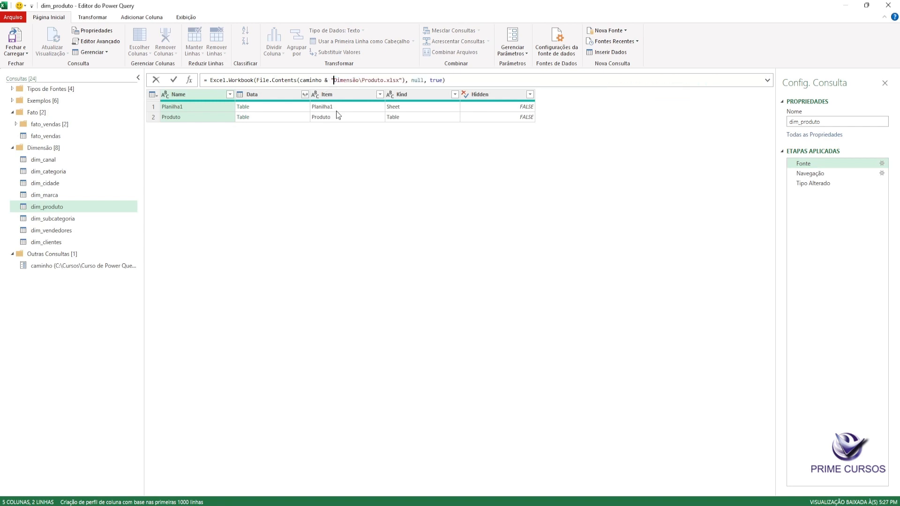
pyautogui.press('Return')
# Make dim_subcategoria's Fonte formula use caminho & "Dimensão\Subcategoria.xlsx" instead of the fixed folder path, and apply it.
pyautogui.click(52, 219)
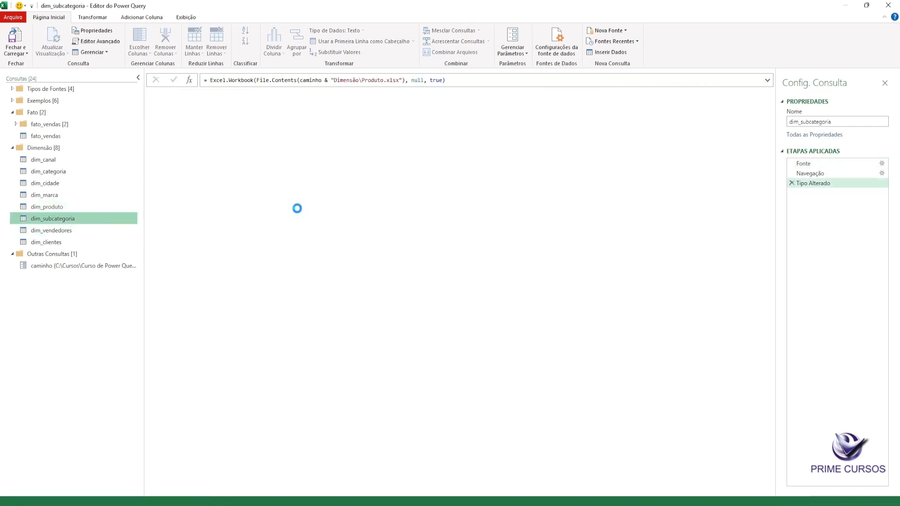
pyautogui.click(820, 162)
pyautogui.click(301, 80)
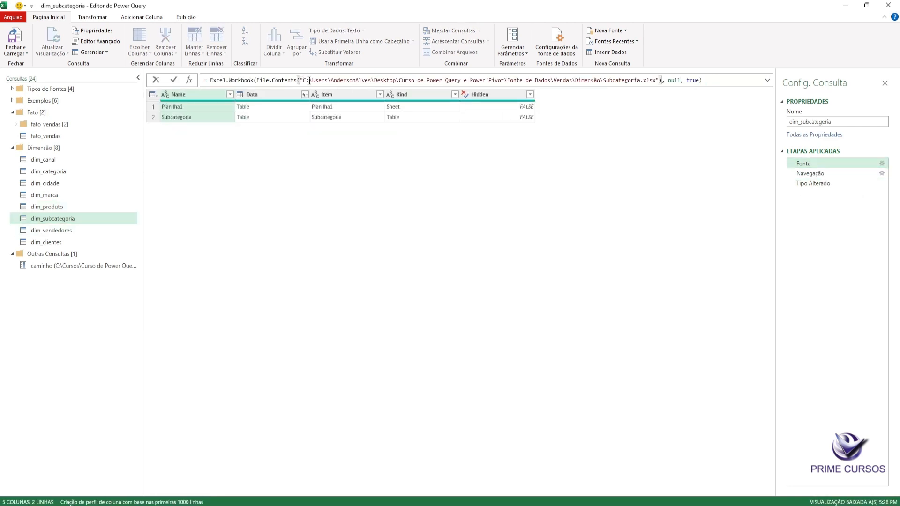
pyautogui.write('caminho &')
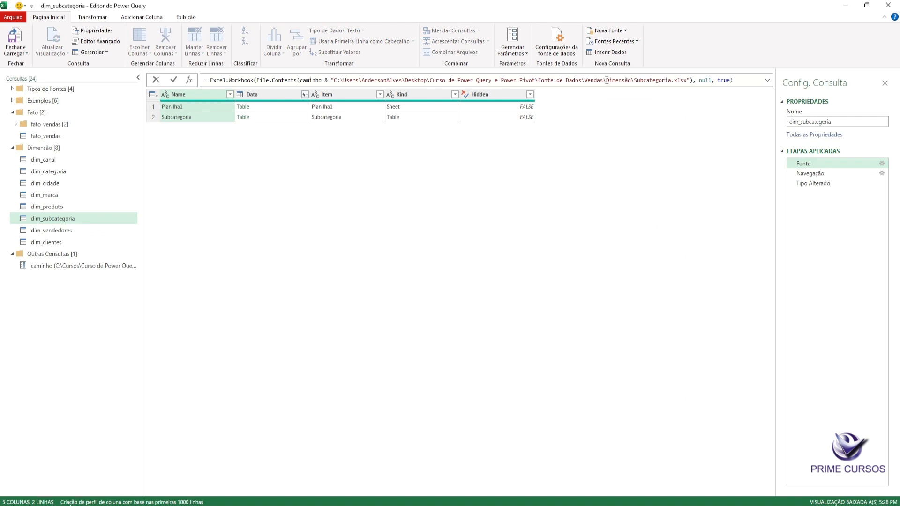
pyautogui.moveTo(607, 81); pyautogui.dragTo(334, 80)
pyautogui.press('BackSpace')
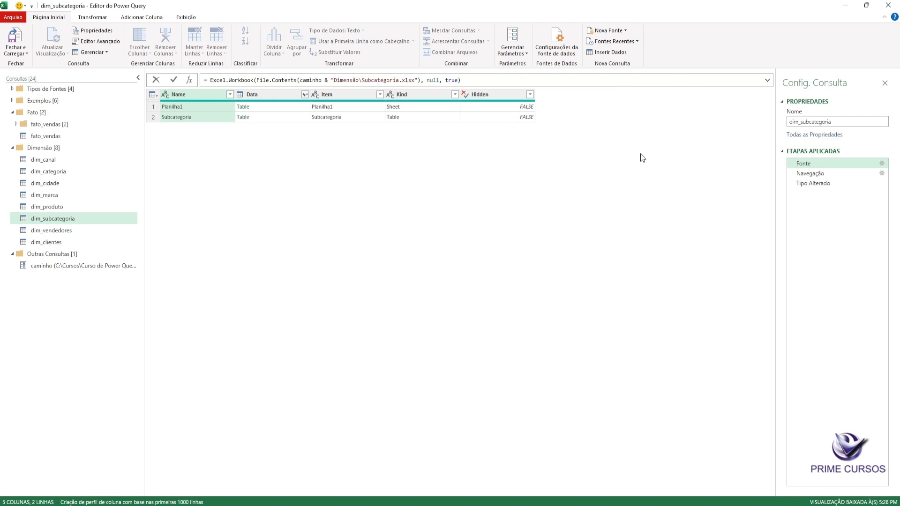
pyautogui.press('Return')
# Rewrite the file path in dim_vendedores' Fonte formula as caminho & "Dimensão\Vendedores.xlsx" and apply it.
pyautogui.click(125, 230)
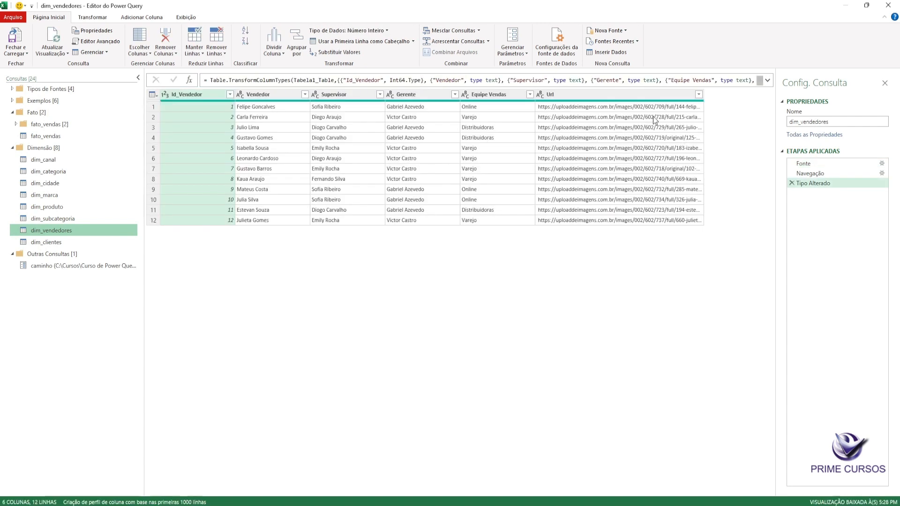
pyautogui.click(825, 163)
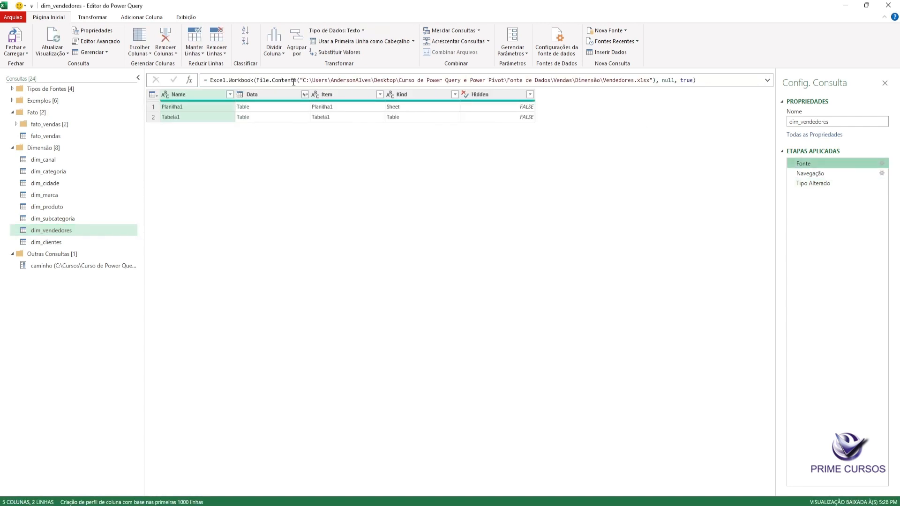
pyautogui.click(301, 81)
pyautogui.hotkey('ctrl', 'v')
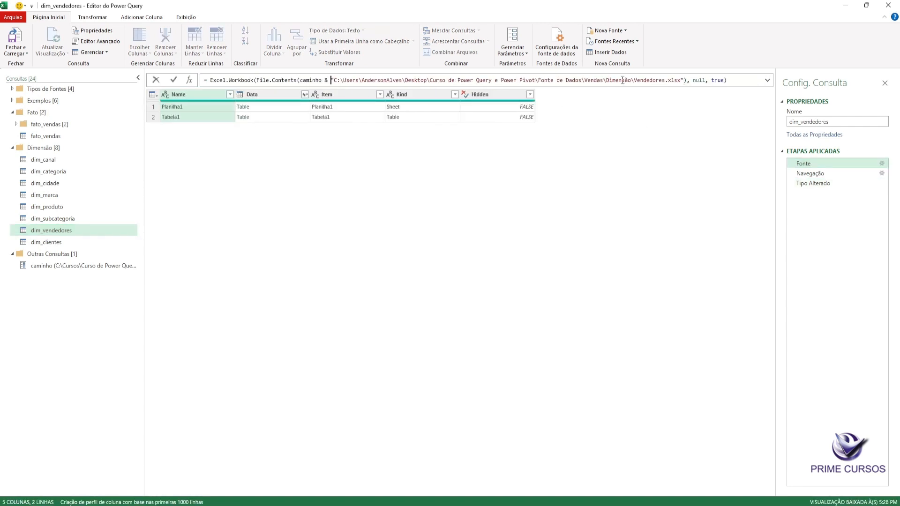
pyautogui.moveTo(607, 83); pyautogui.dragTo(334, 83)
pyautogui.press('Delete')
pyautogui.press('Return')
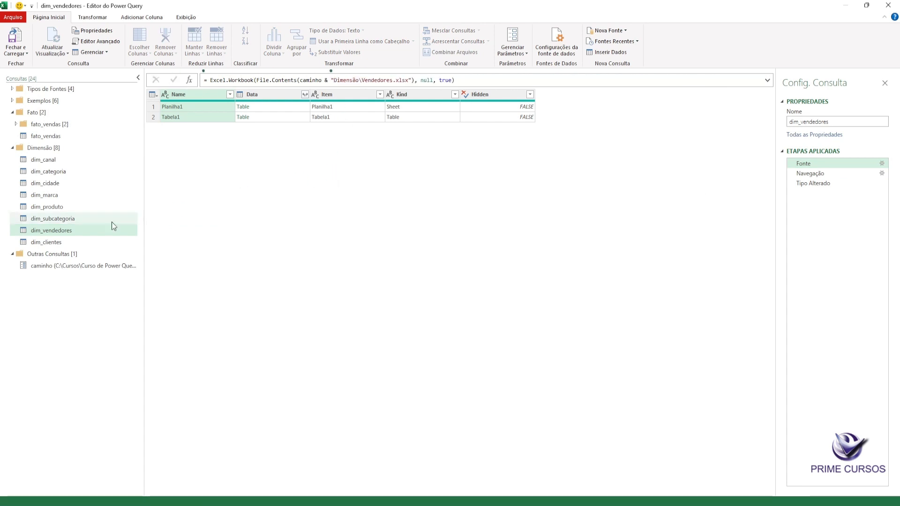
# In dim_clientes' Fonte formula, insert caminho & in front of the quoted Clientes.txt file path.
pyautogui.click(78, 241)
pyautogui.click(816, 164)
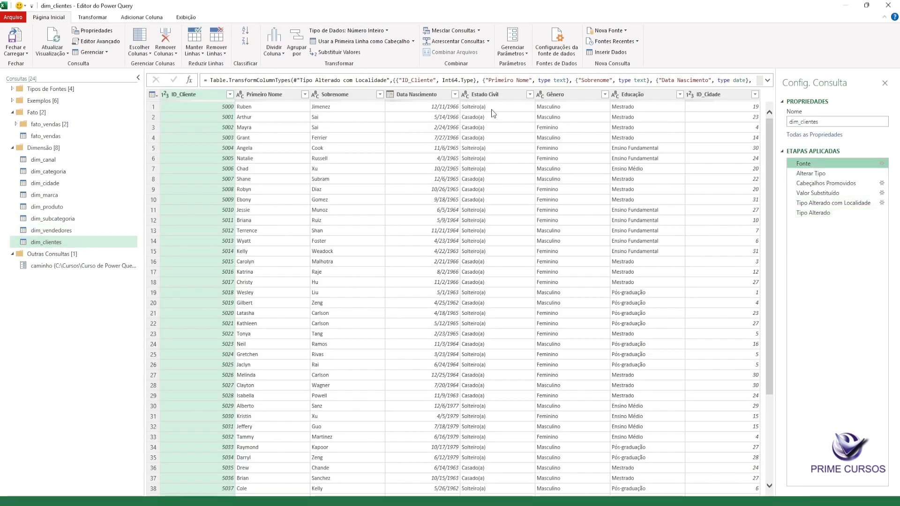
pyautogui.click(293, 81)
pyautogui.write('caminho &')
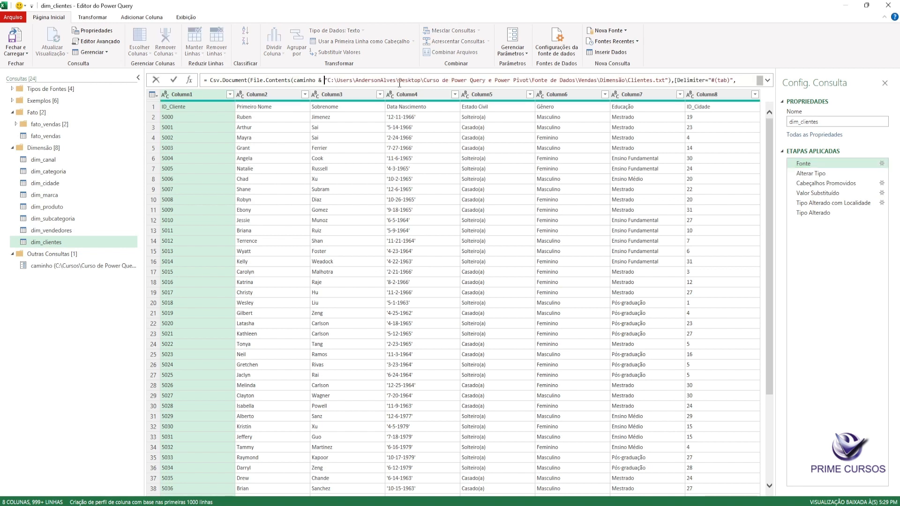
# Expand dim_clientes' source formula, delete the fixed folder path before Dimensão\Clientes.txt, apply it, and return to the Tipo Alterado step.
pyautogui.moveTo(601, 81); pyautogui.dragTo(395, 87)
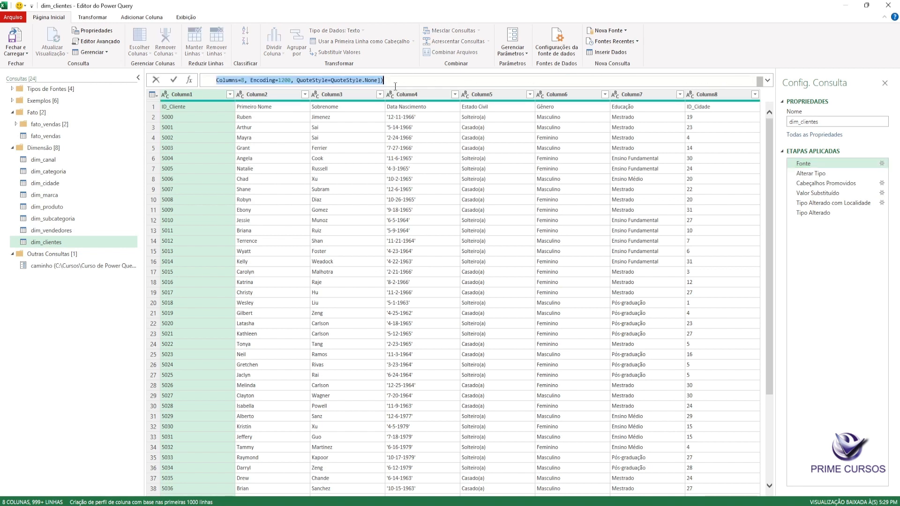
pyautogui.click(767, 80)
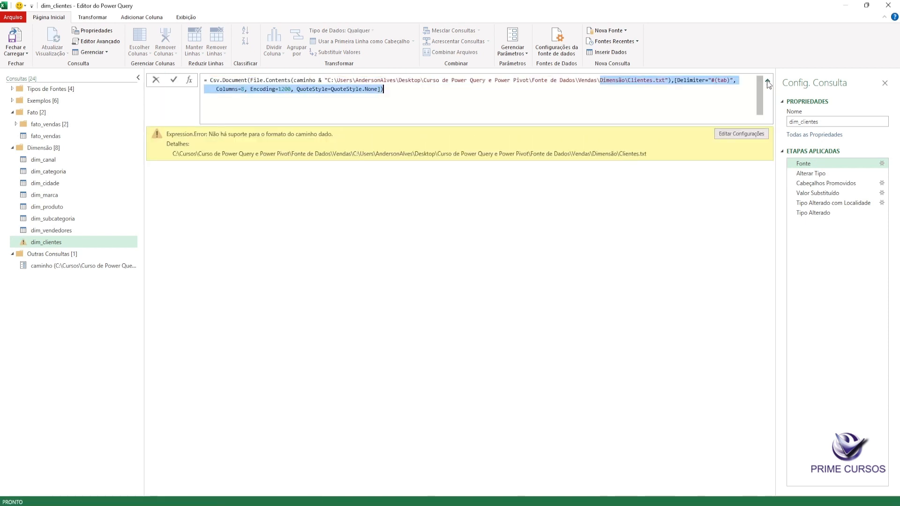
pyautogui.click(823, 162)
pyautogui.click(603, 98)
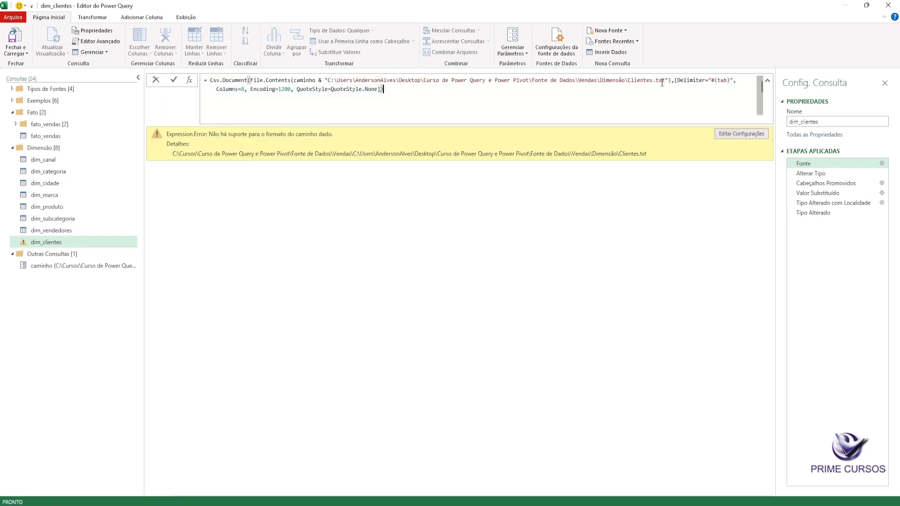
pyautogui.moveTo(602, 80); pyautogui.dragTo(328, 80)
pyautogui.press('BackSpace')
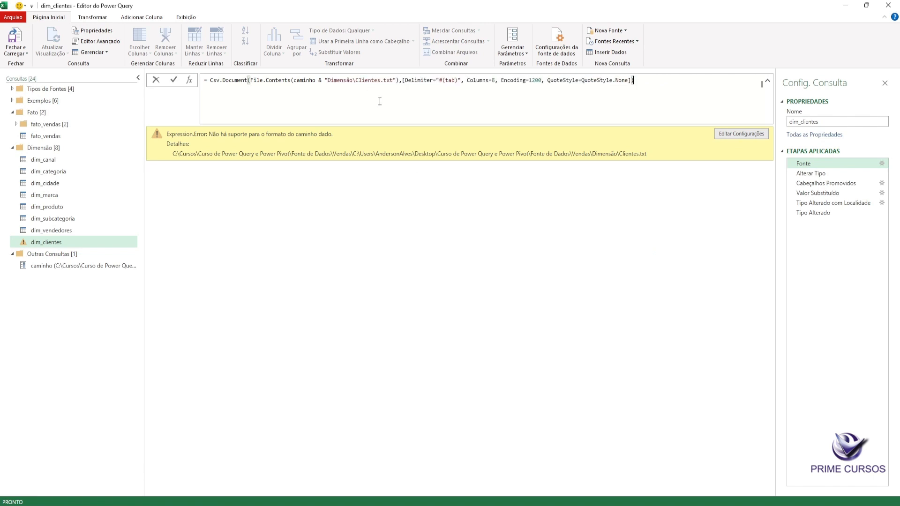
pyautogui.press('Return')
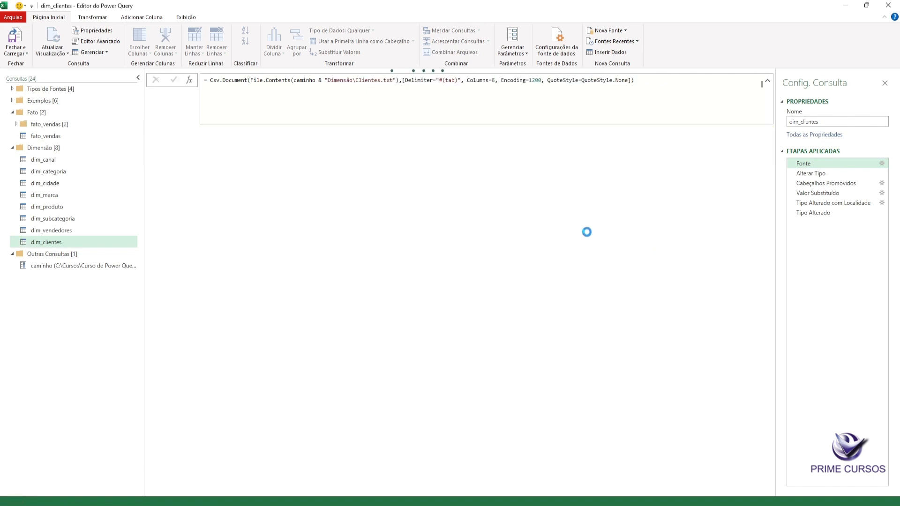
pyautogui.click(837, 214)
# Change fato_vendas' Fonte formula to Folder.Files(caminho & "Fato") and return to its last Tipo Alterado step.
pyautogui.click(47, 137)
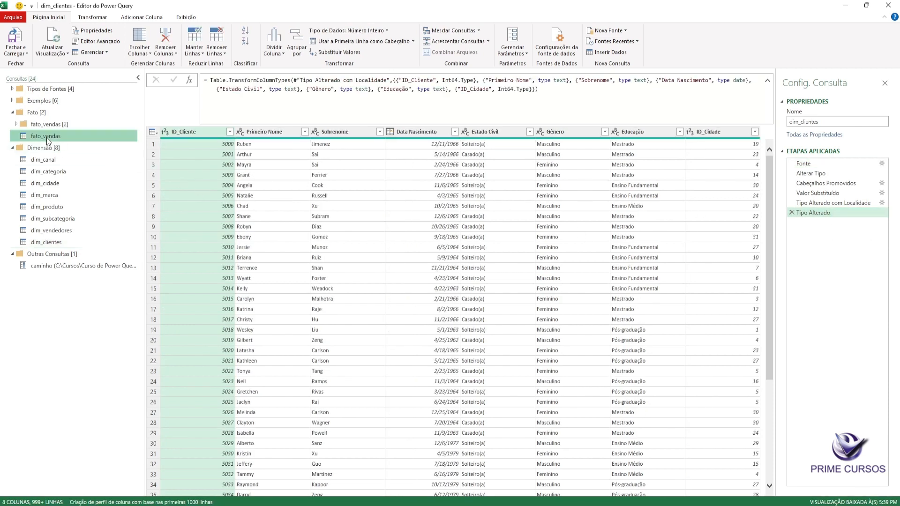
pyautogui.click(804, 162)
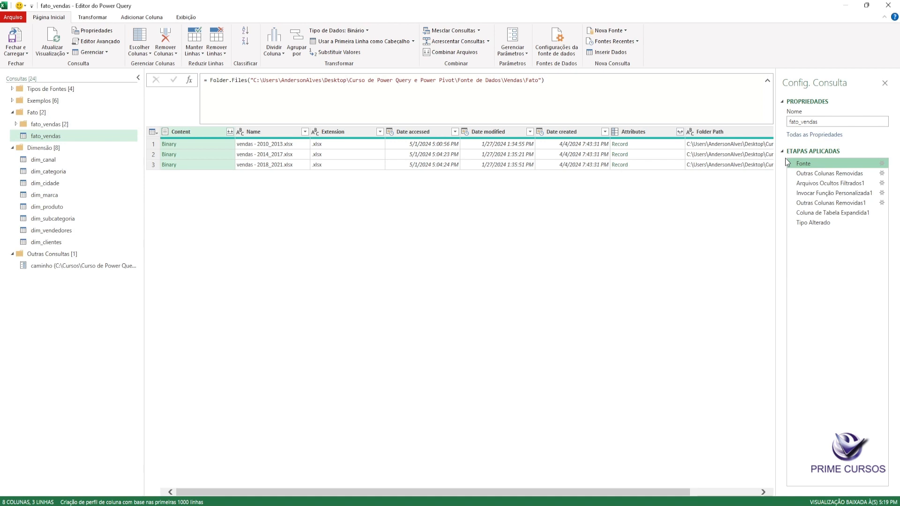
pyautogui.click(252, 81)
pyautogui.write('caminho &')
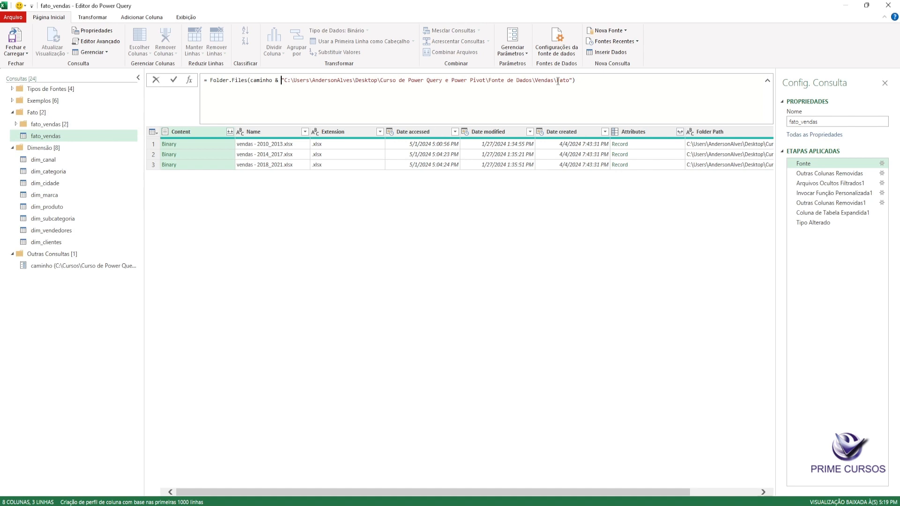
pyautogui.moveTo(557, 81); pyautogui.dragTo(284, 81)
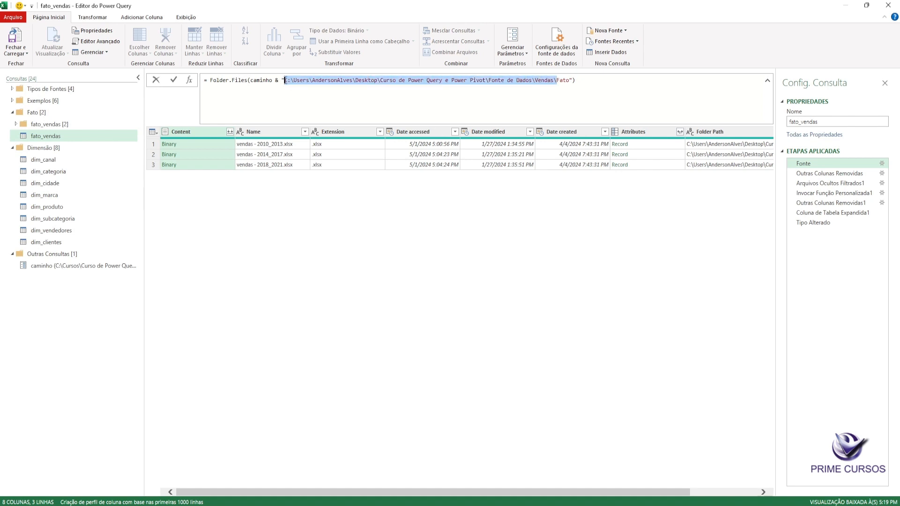
pyautogui.press('Delete')
pyautogui.click(834, 221)
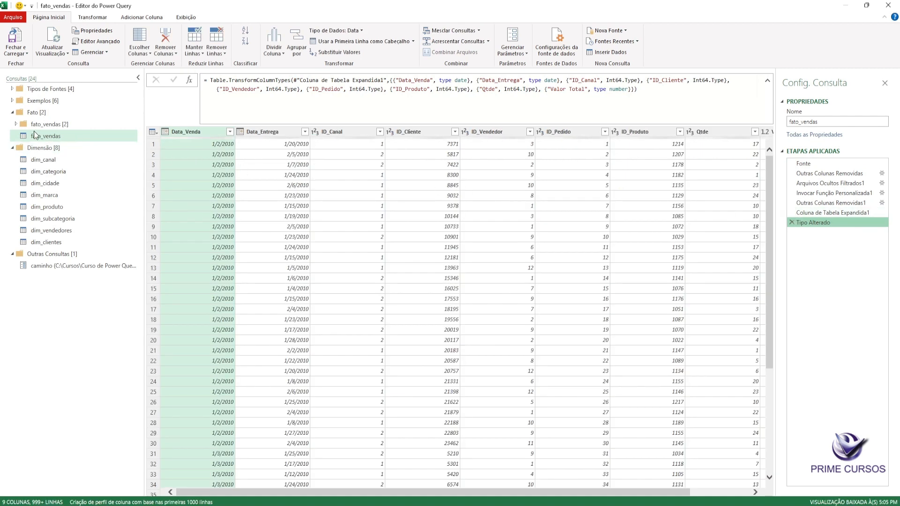
# Expand fato_vendas' helper queries and inspect the Fonte formula of Transformar o Arquivo de Exemplo and the current value of Parâmetro1.
pyautogui.click(16, 125)
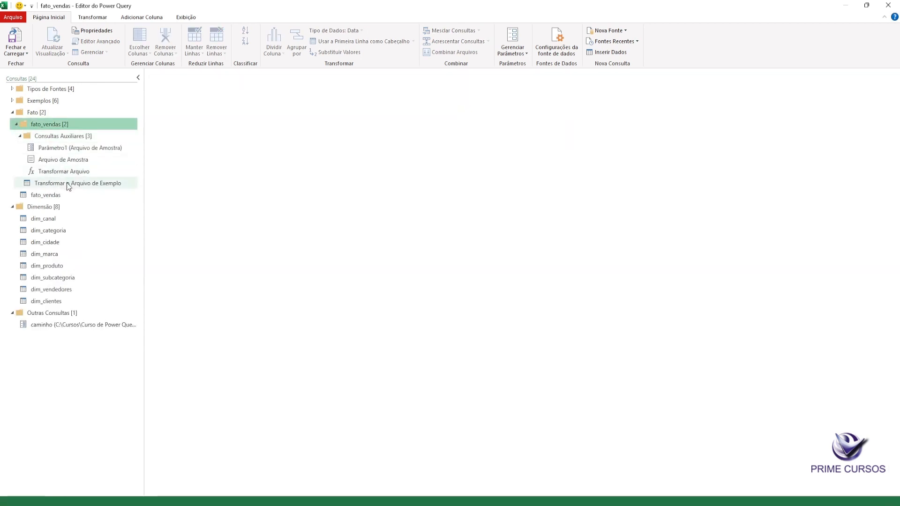
pyautogui.click(121, 185)
pyautogui.click(802, 164)
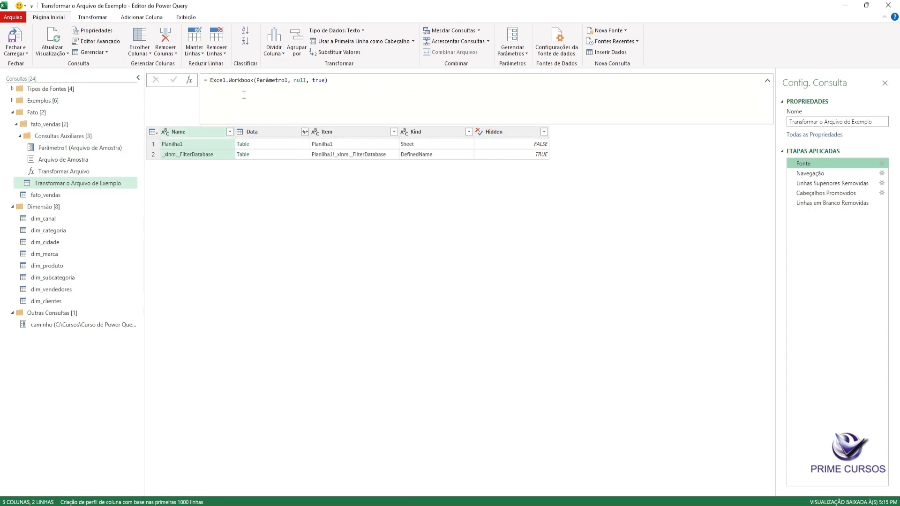
pyautogui.click(79, 149)
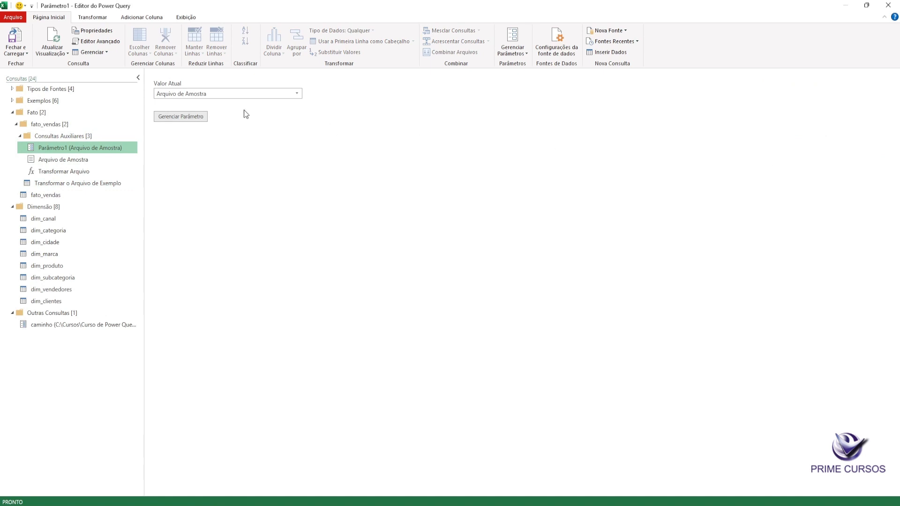
pyautogui.click(212, 93)
# Change Arquivo de Amostra's Fonte formula to Folder.Files(caminho & "Fato") and apply it.
pyautogui.click(84, 159)
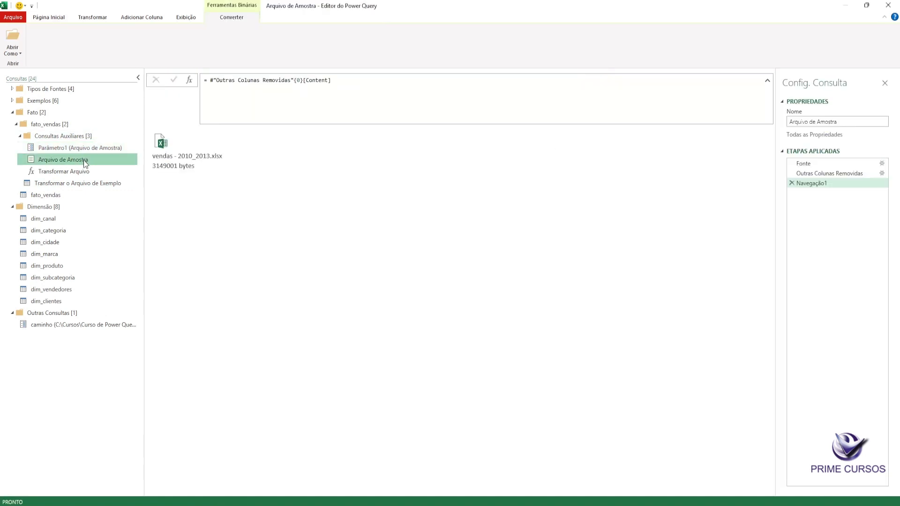
pyautogui.click(823, 162)
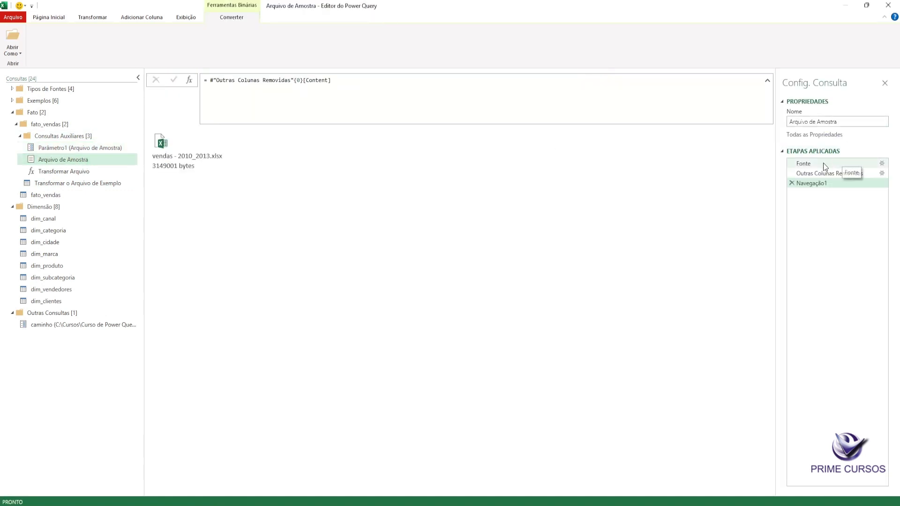
pyautogui.doubleClick(312, 82)
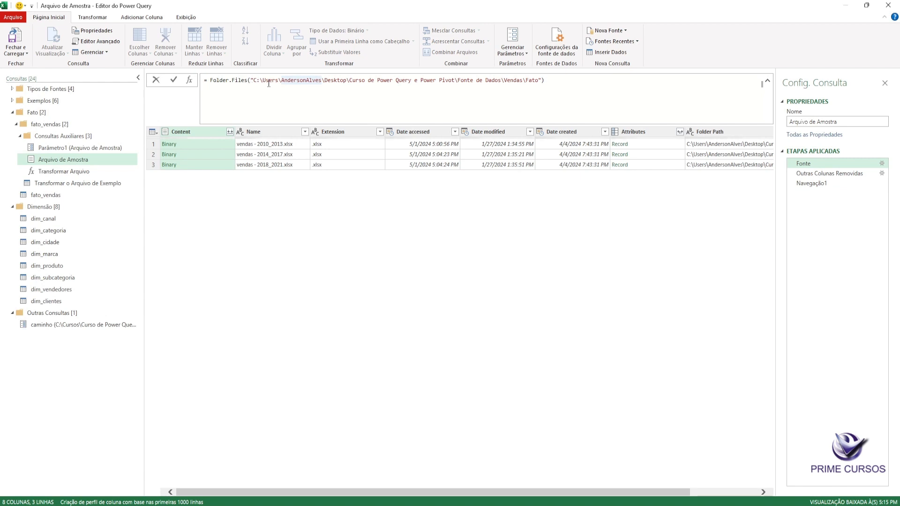
pyautogui.click(250, 80)
pyautogui.write('caminho &')
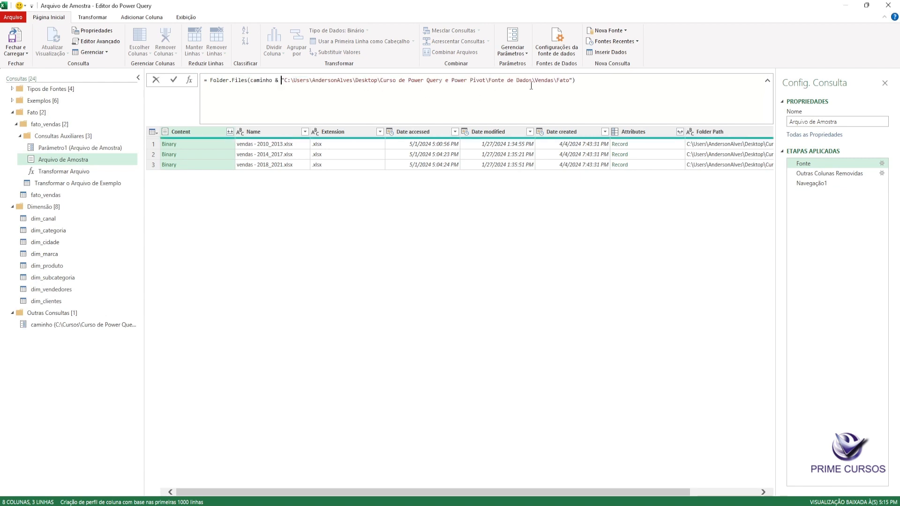
pyautogui.click(556, 81)
pyautogui.keyDown('shift'); pyautogui.click(284, 80); pyautogui.keyUp('shift')
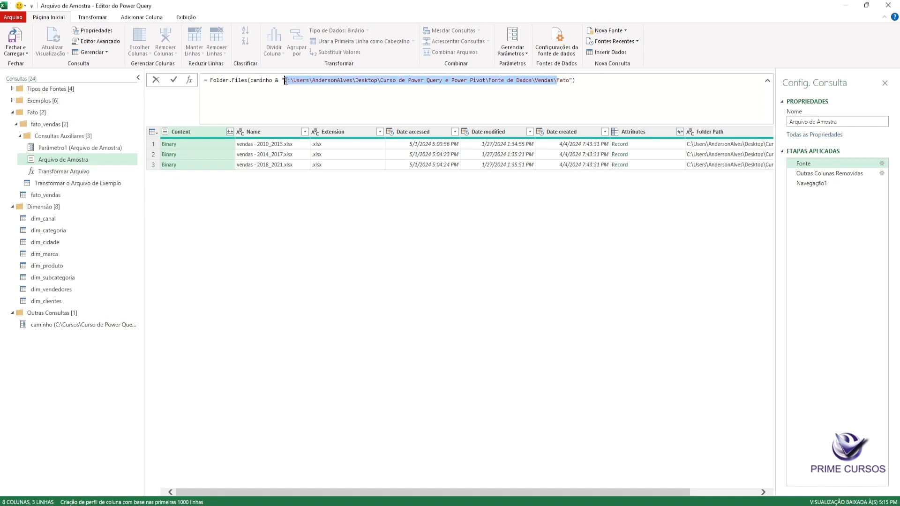
pyautogui.press('BackSpace')
pyautogui.press('Return')
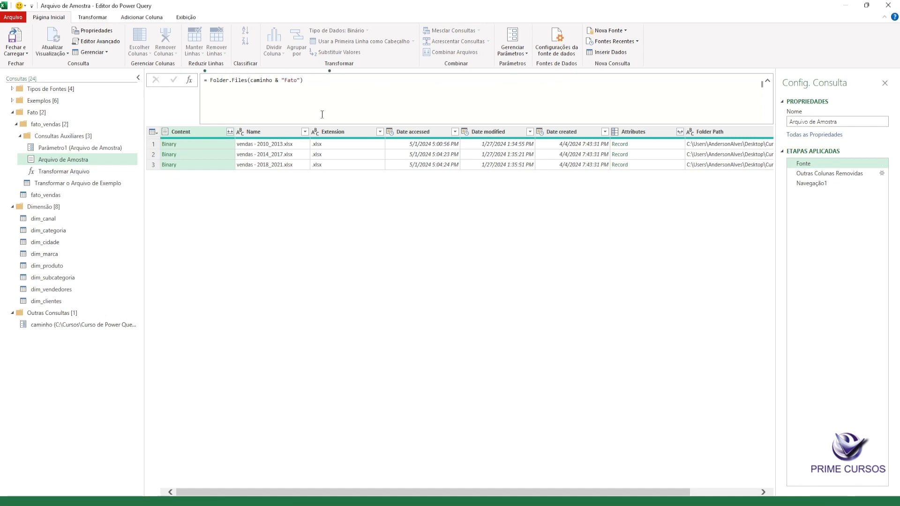
# Check the Transformar Arquivo, Transformar o Arquivo de Exemplo, fato_vendas and Arquivo de Amostra queries, and collapse the Fato group.
pyautogui.click(68, 174)
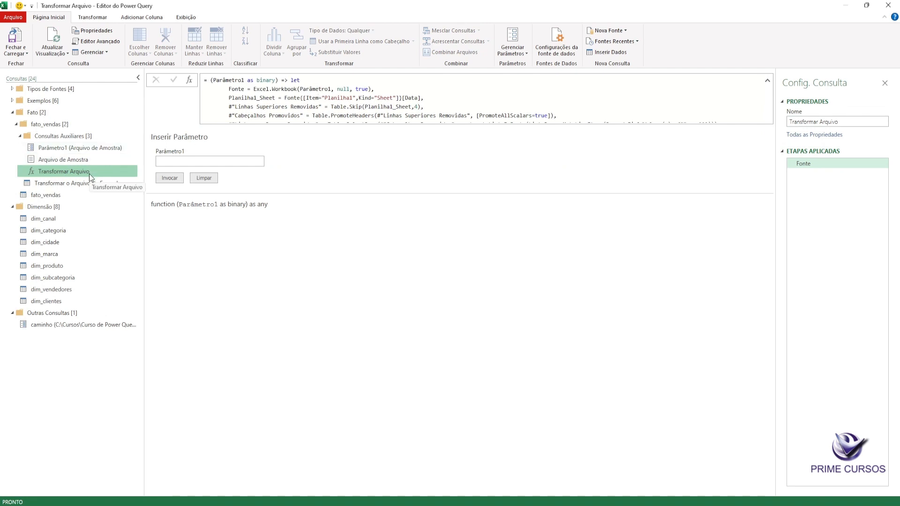
pyautogui.click(75, 184)
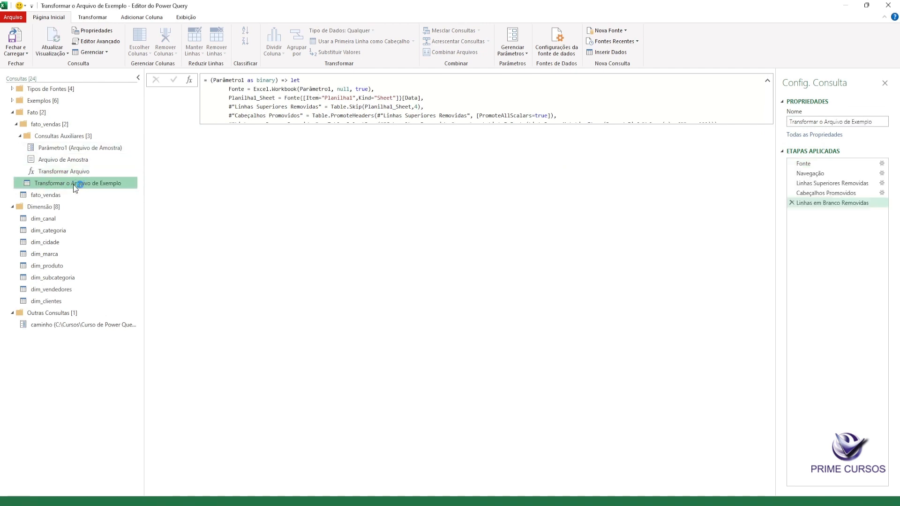
pyautogui.click(60, 196)
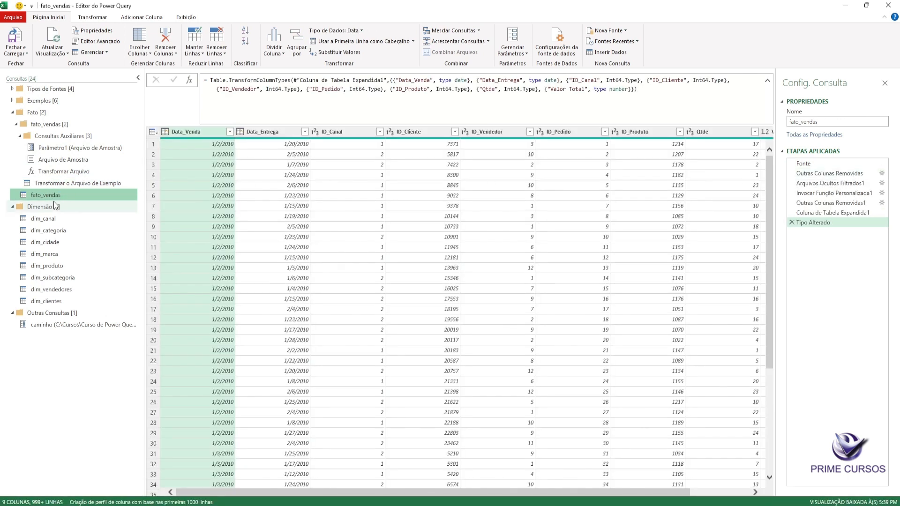
pyautogui.click(81, 183)
pyautogui.click(86, 160)
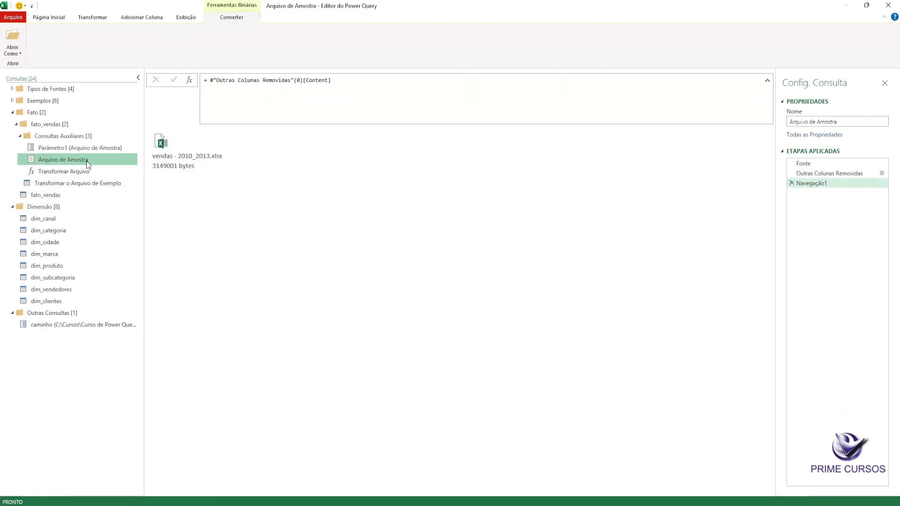
pyautogui.click(12, 113)
# Open the caminho parameter and, in File Explorer, copy the path of the Desktop folder Curso de Power Query e Power Pivot\Fonte de Dados\Vendas.
pyautogui.click(68, 243)
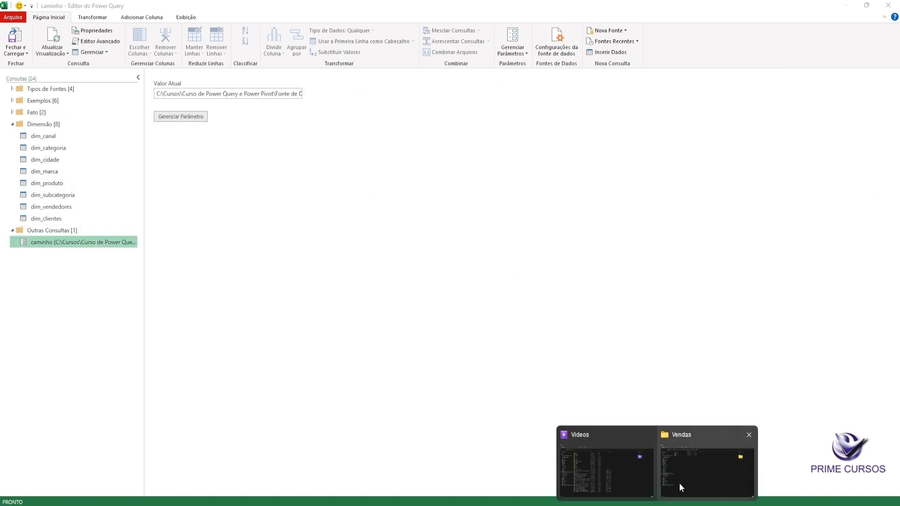
pyautogui.click(680, 483)
pyautogui.click(42, 186)
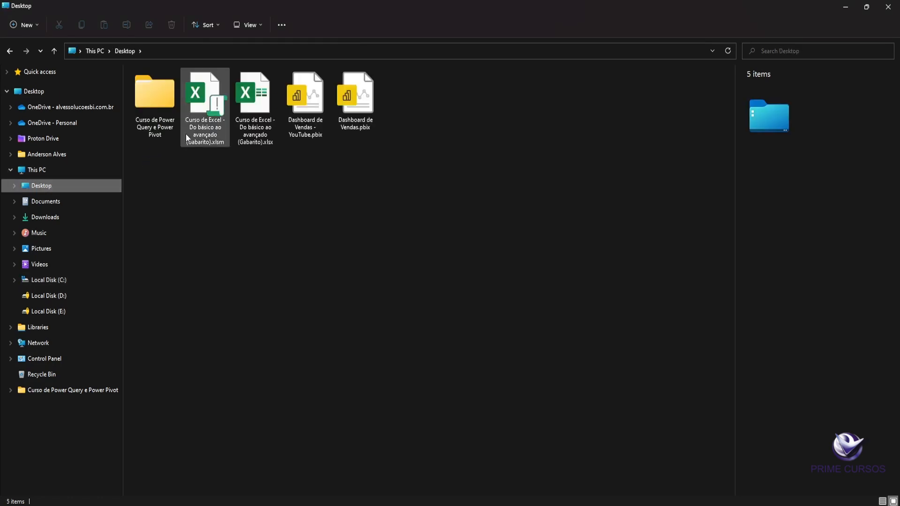
pyautogui.click(150, 118)
pyautogui.doubleClick(150, 118)
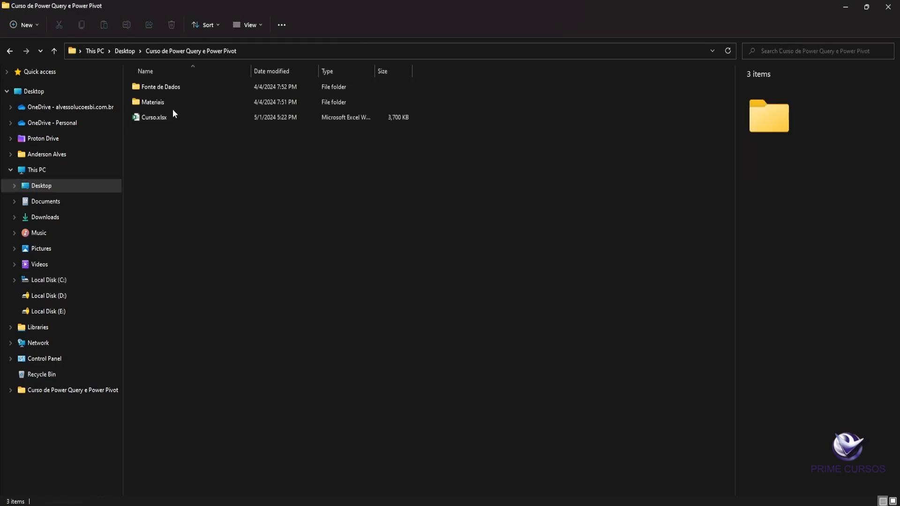
pyautogui.doubleClick(181, 86)
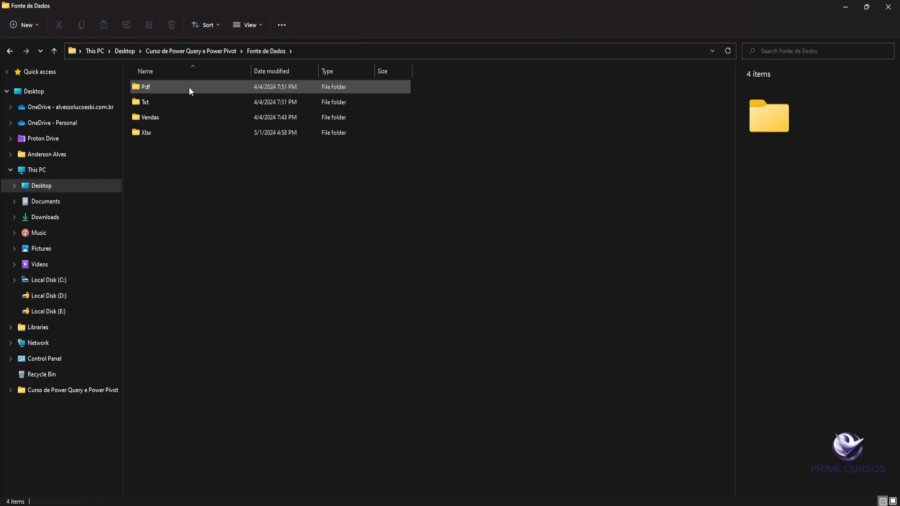
pyautogui.doubleClick(173, 116)
pyautogui.click(364, 54)
pyautogui.hotkey('ctrl', 'c')
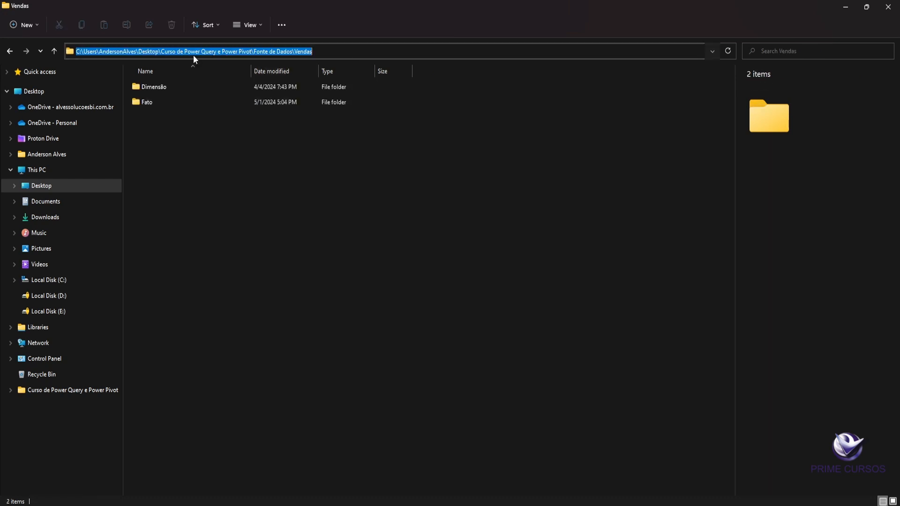
pyautogui.click(253, 209)
# Back in the Power Query Editor, replace caminho's current value with the copied Vendas folder path followed by a backslash.
pyautogui.hotkey('alt', 'Tab')
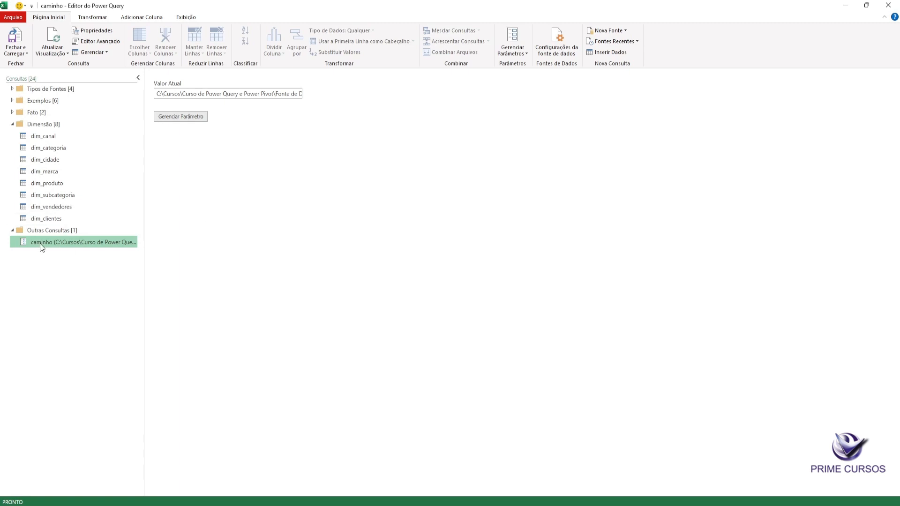
pyautogui.click(172, 94)
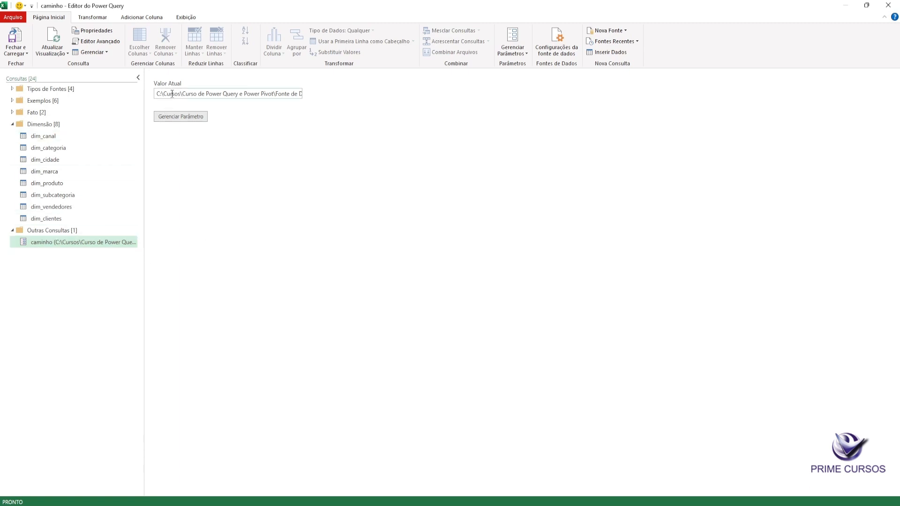
pyautogui.hotkey('ctrl', 'a')
pyautogui.press('BackSpace')
pyautogui.hotkey('ctrl', 'v')
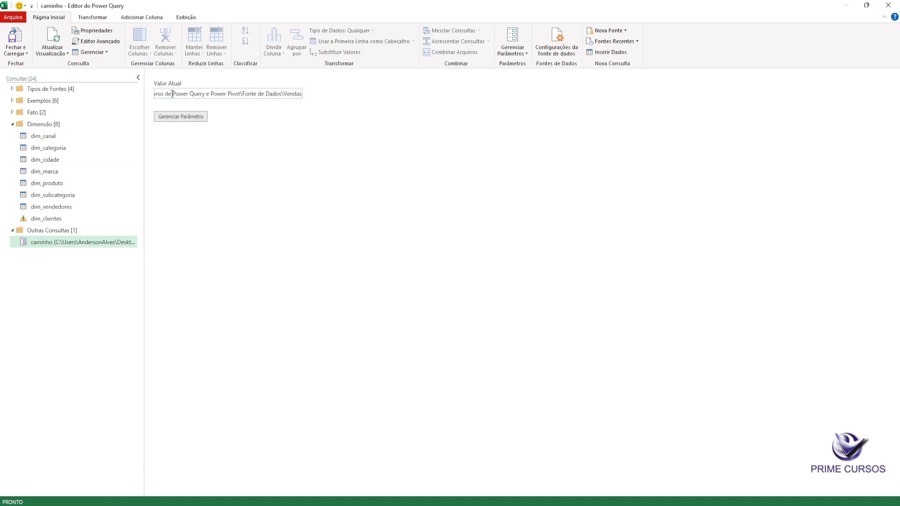
pyautogui.write('\\')
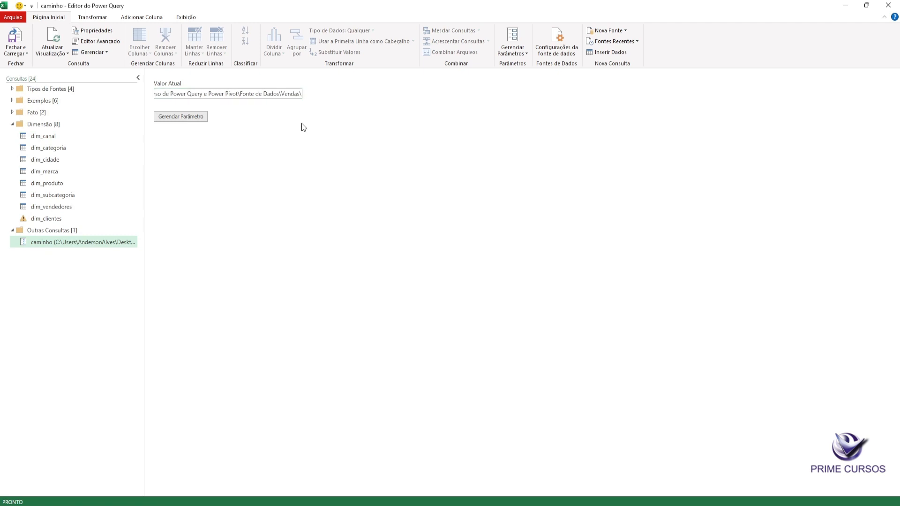
# Check the dim_clientes data, expand the Fato group and open the fato_vendas query.
pyautogui.click(49, 218)
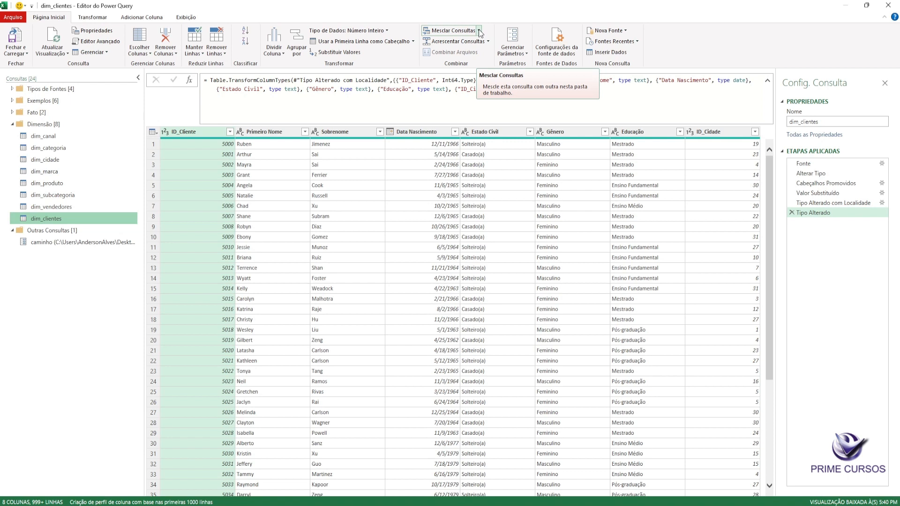
pyautogui.click(13, 115)
pyautogui.click(12, 113)
pyautogui.click(16, 124)
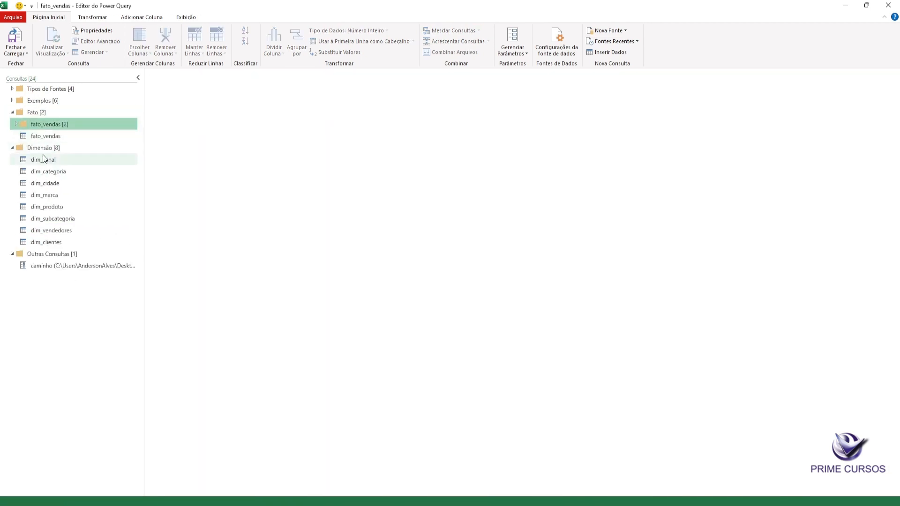
pyautogui.click(52, 136)
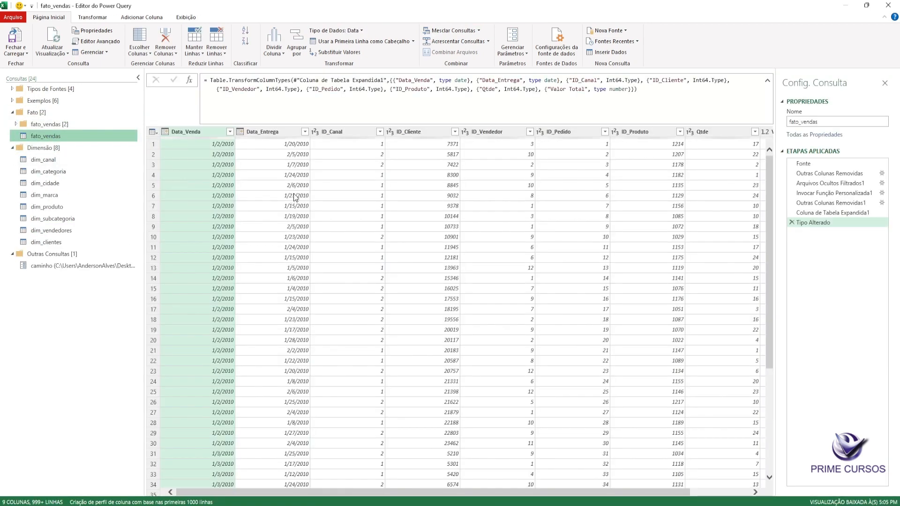
# Compare the ID_Canal column of fato_vendas with the ID_Canal and Descricao_Canal columns of dim_canal.
pyautogui.click(340, 133)
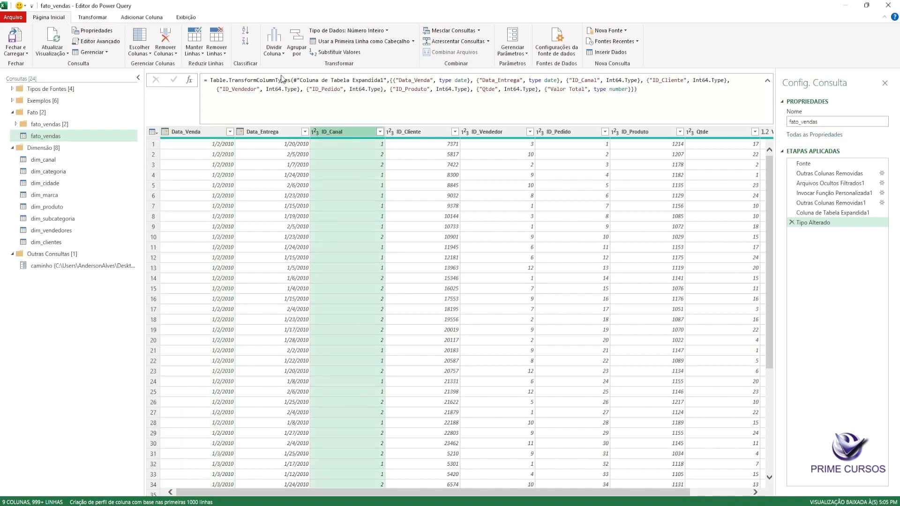
pyautogui.click(56, 161)
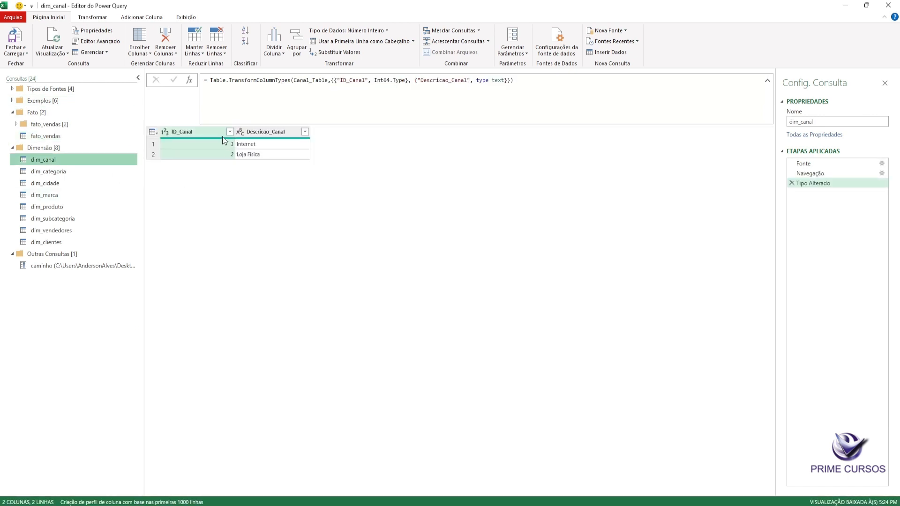
pyautogui.click(254, 133)
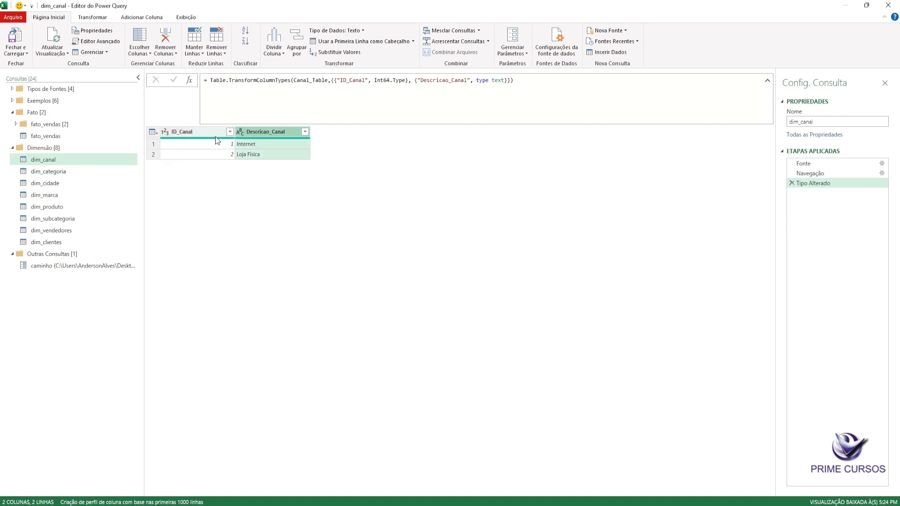
pyautogui.click(86, 136)
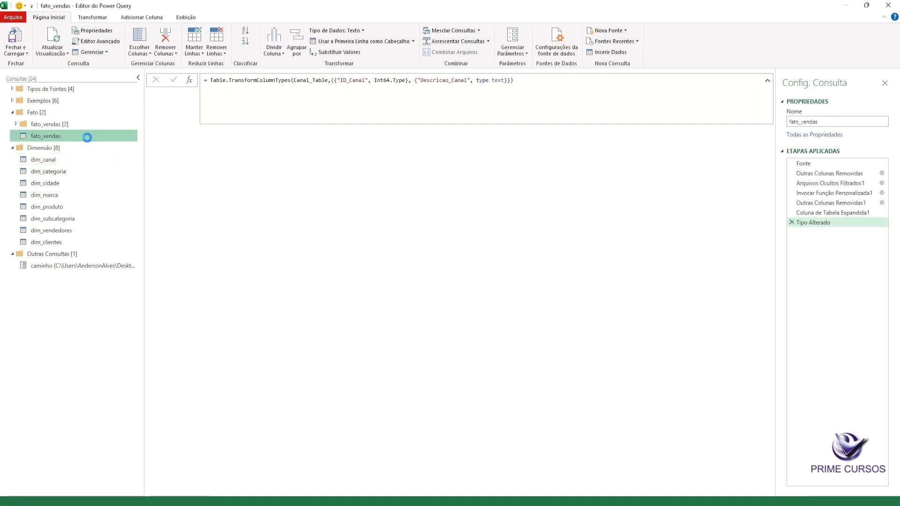
pyautogui.click(358, 131)
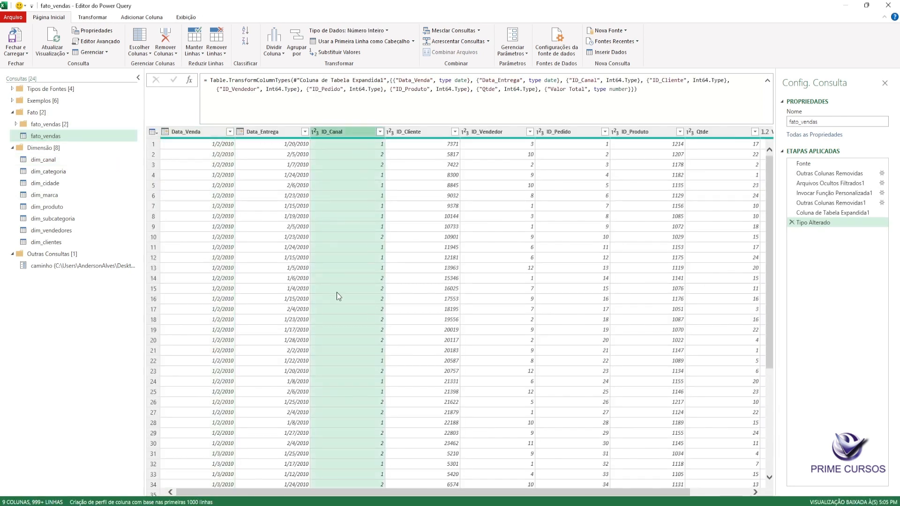
pyautogui.click(75, 161)
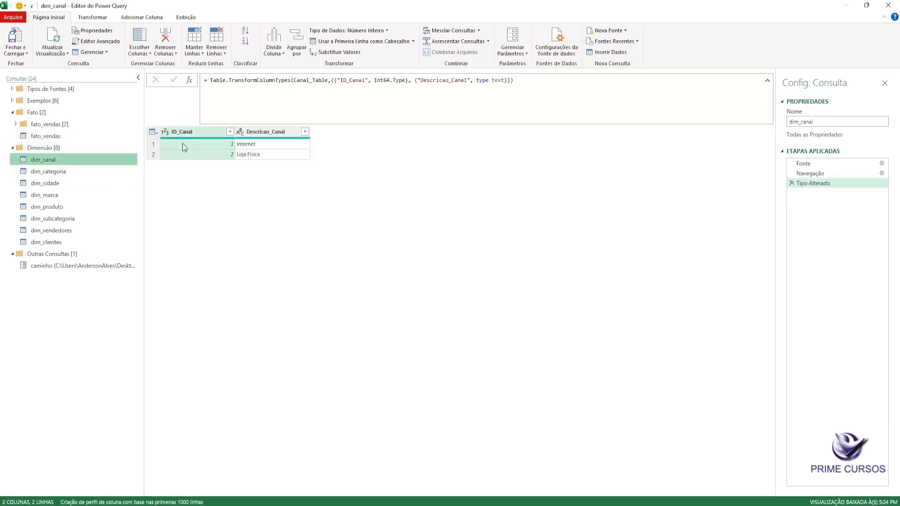
# Set up a merge of the fato_vendas query with dim_canal, matching the two tables on their ID_Canal columns.
pyautogui.click(45, 136)
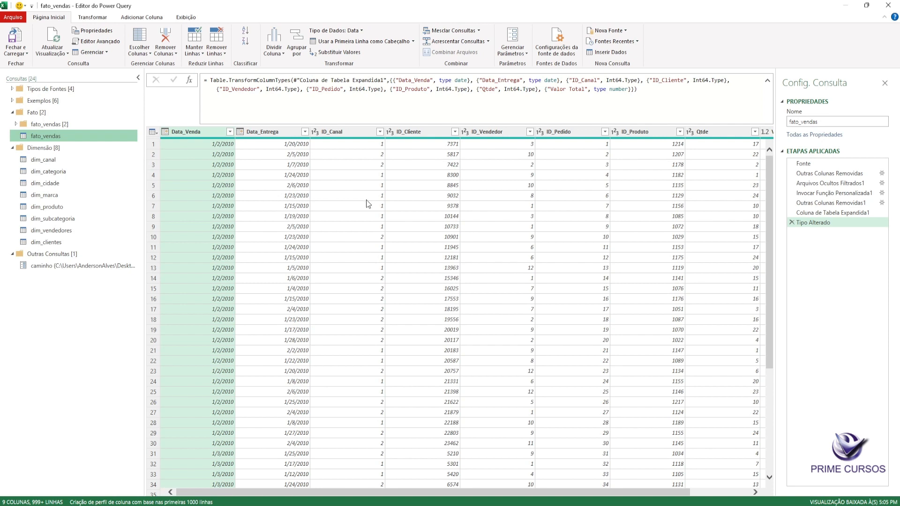
pyautogui.click(352, 133)
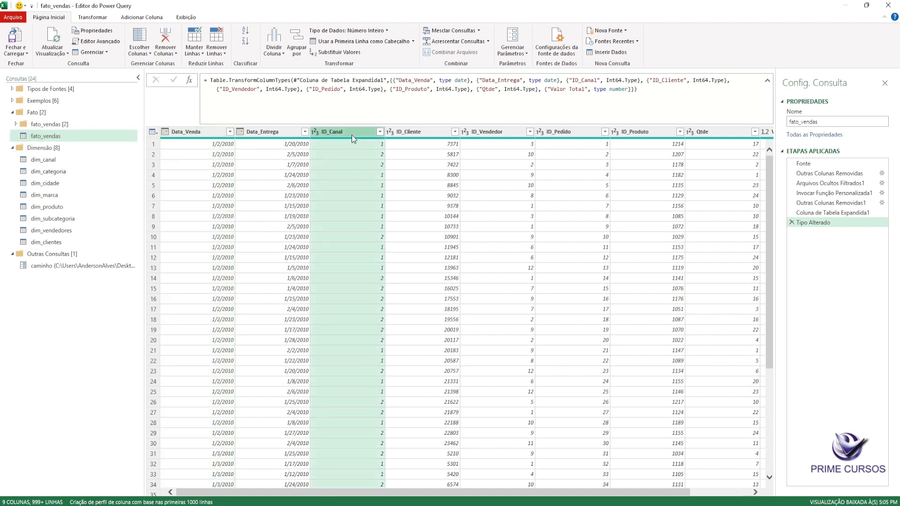
pyautogui.click(479, 31)
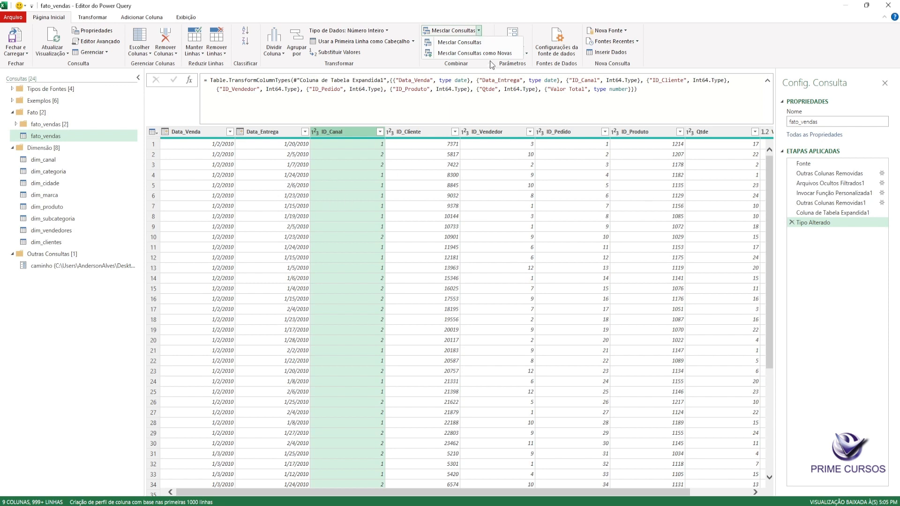
pyautogui.click(467, 44)
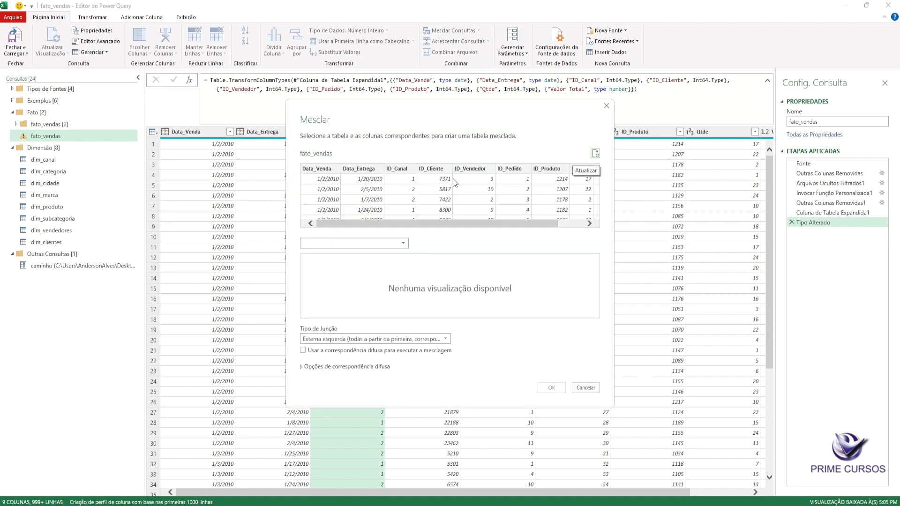
pyautogui.click(365, 243)
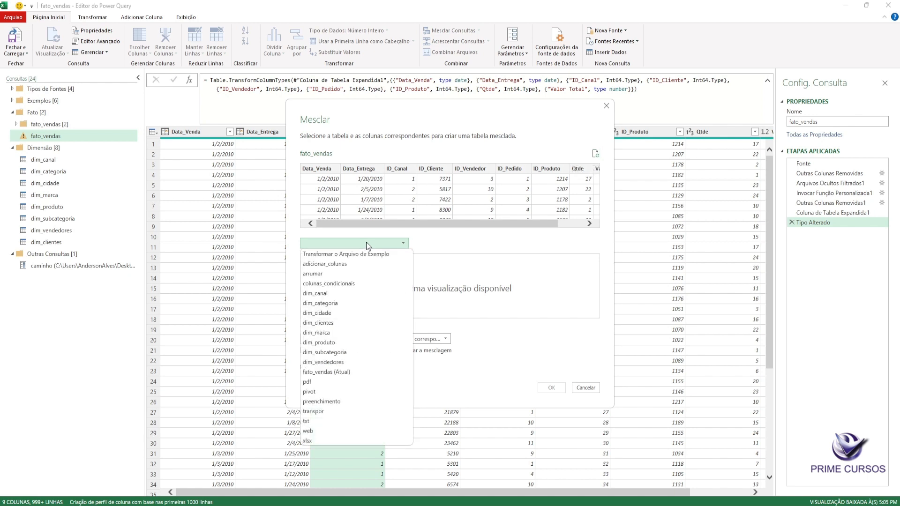
pyautogui.click(412, 240)
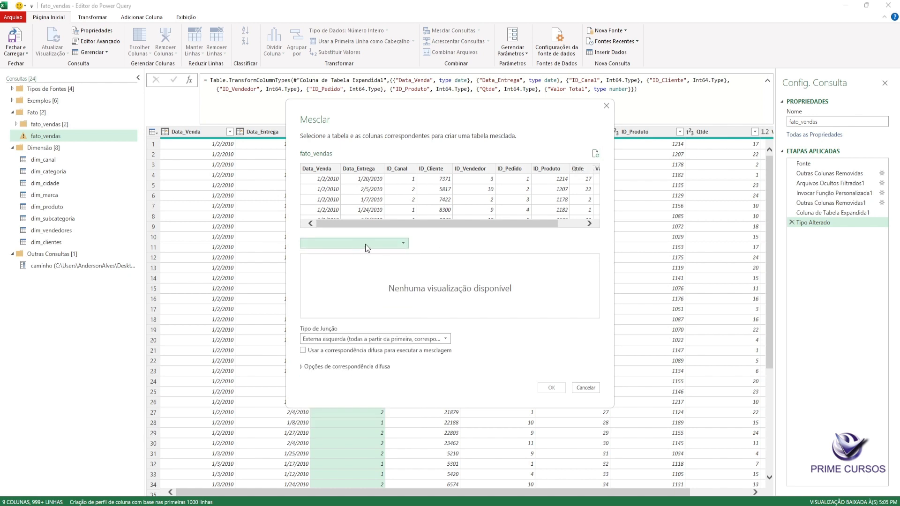
pyautogui.click(341, 243)
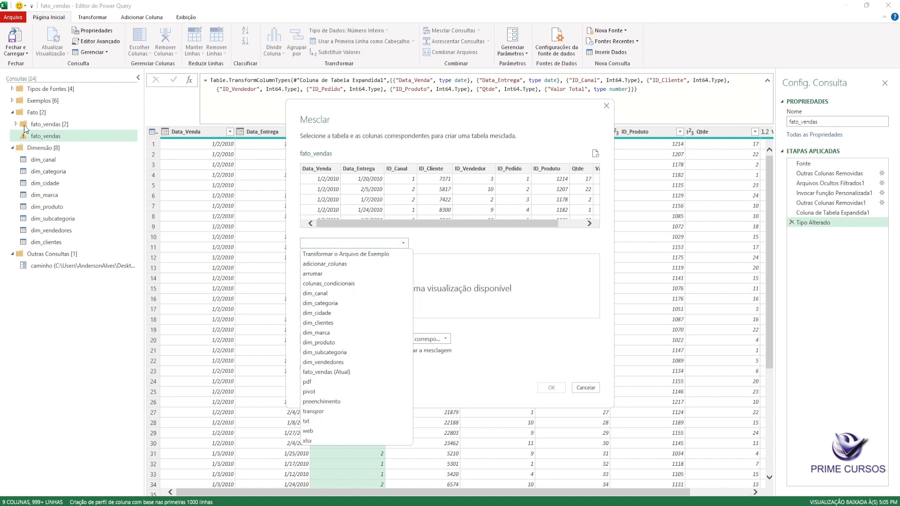
pyautogui.click(330, 294)
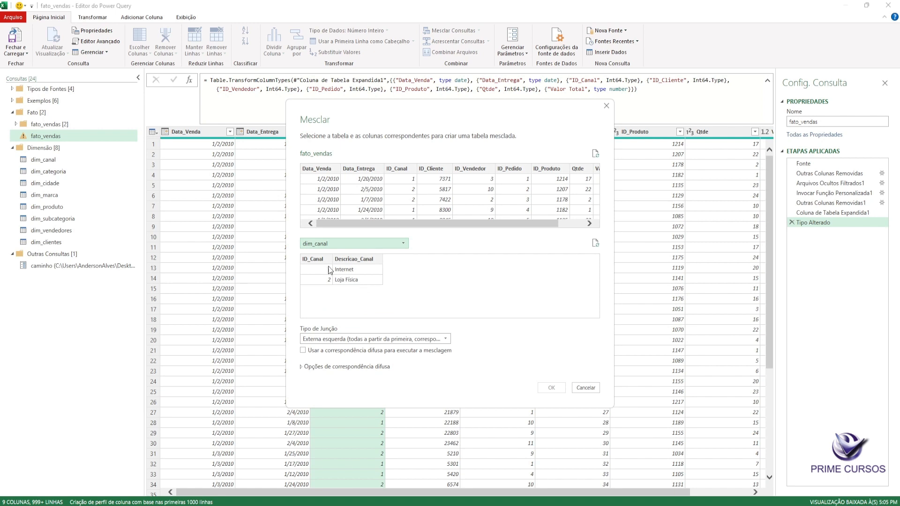
pyautogui.click(314, 259)
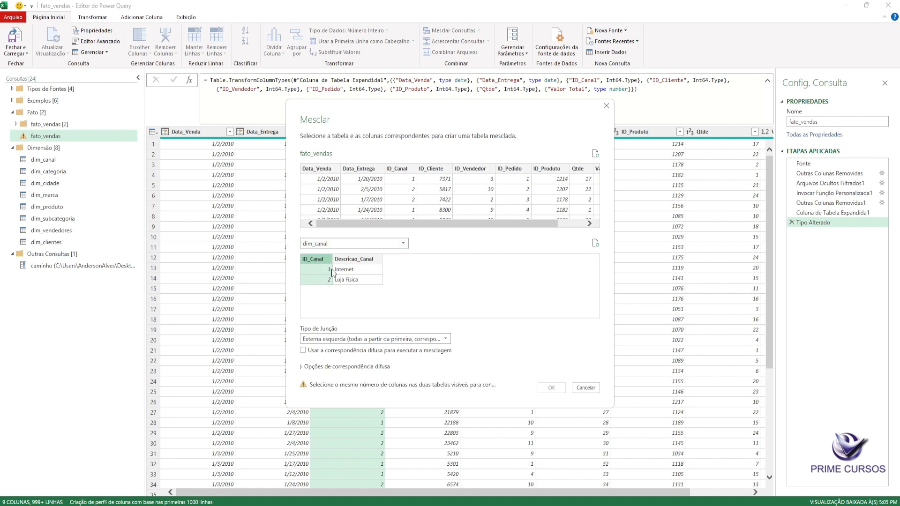
pyautogui.click(406, 169)
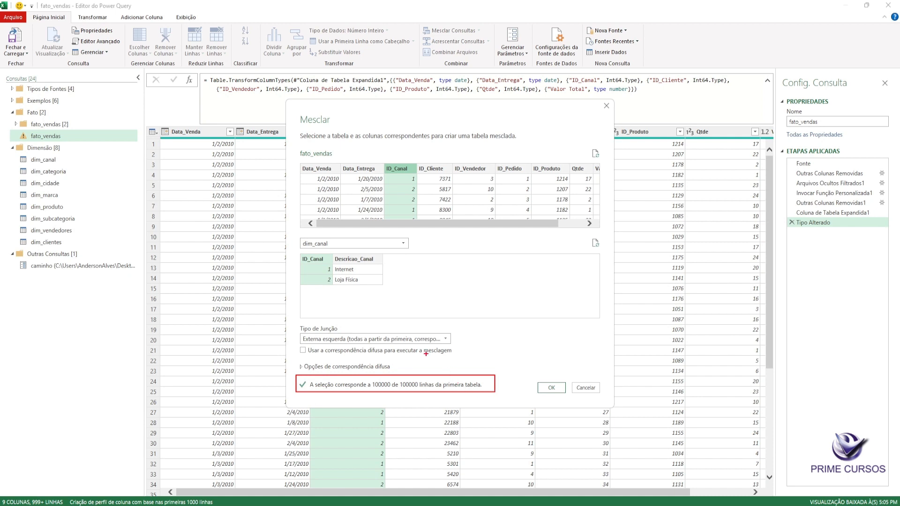
# Review the available join types, keep Externa esquerda and apply the merge of fato_vendas with dim_canal.
pyautogui.click(356, 337)
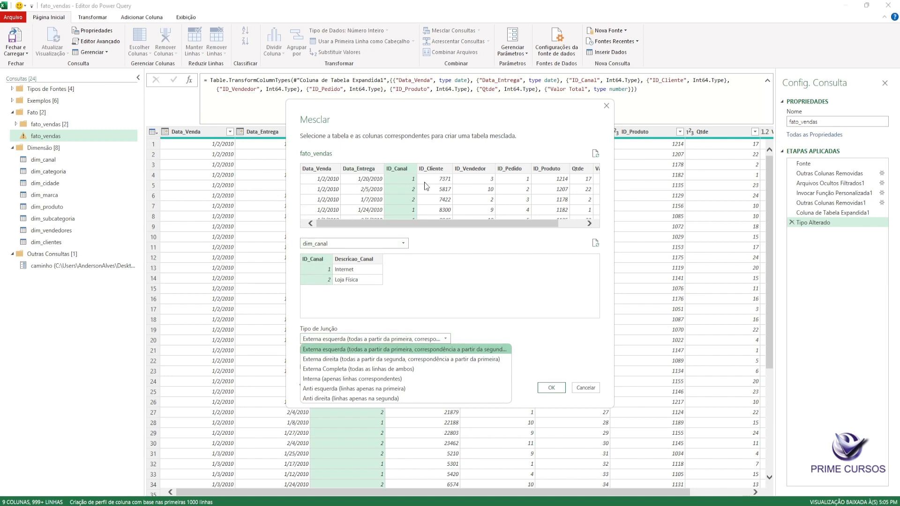
pyautogui.click(444, 339)
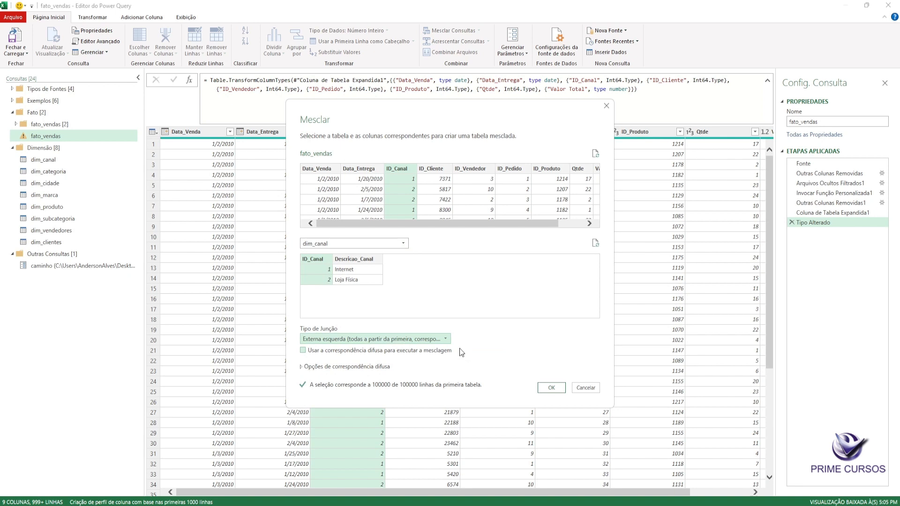
pyautogui.click(444, 339)
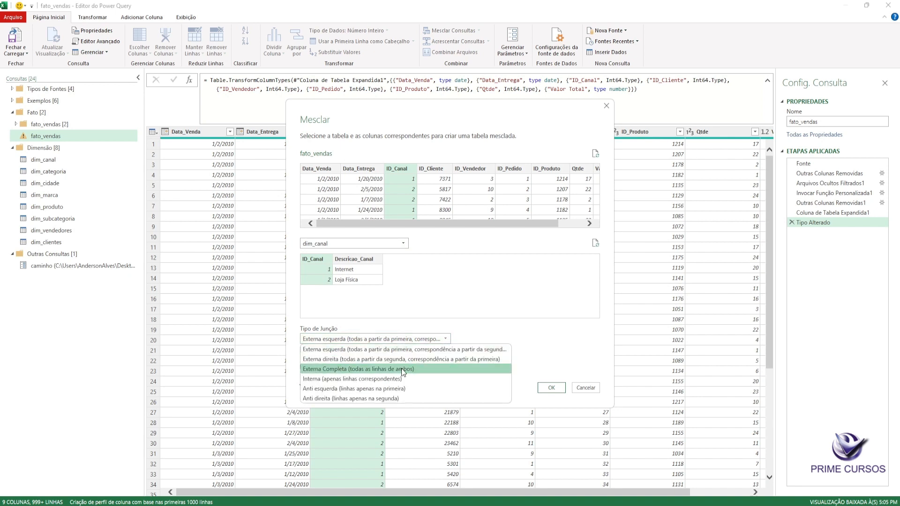
pyautogui.click(401, 339)
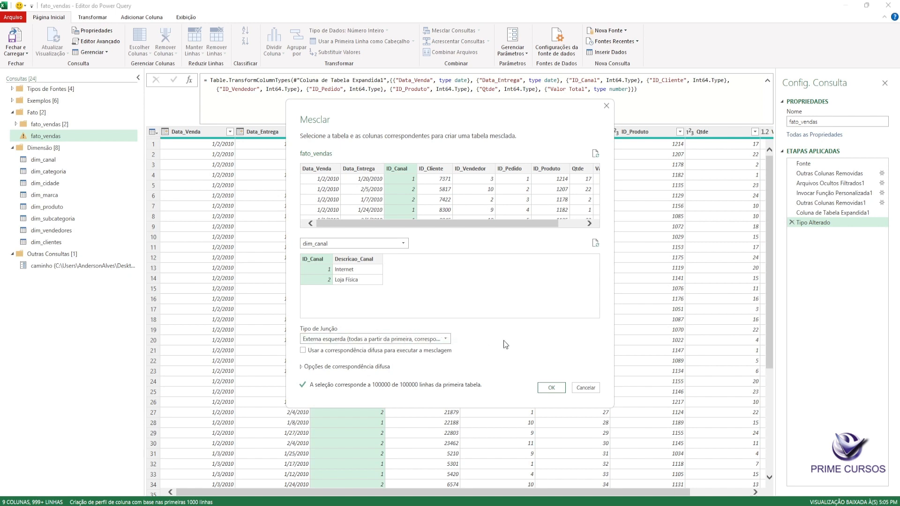
pyautogui.click(552, 388)
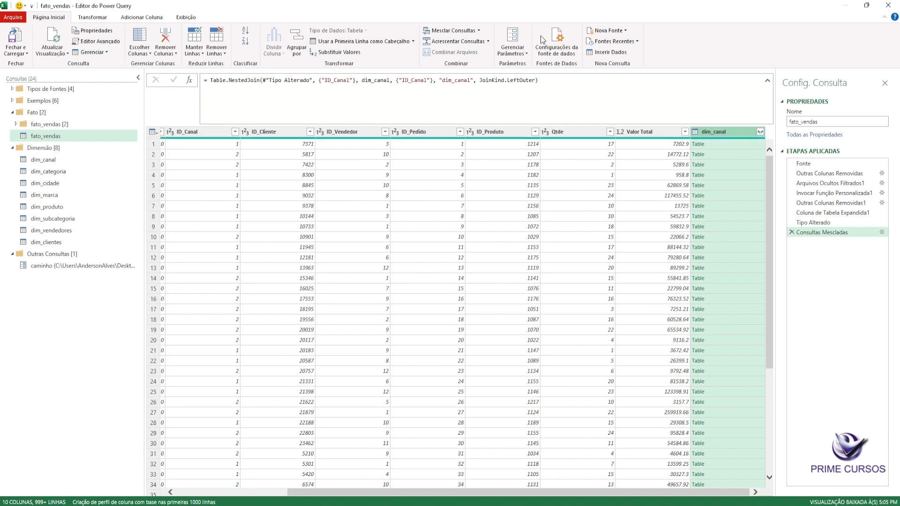
# Expand only Descricao_Canal from the merged dim_canal column, without using the original column name as a prefix.
pyautogui.click(759, 132)
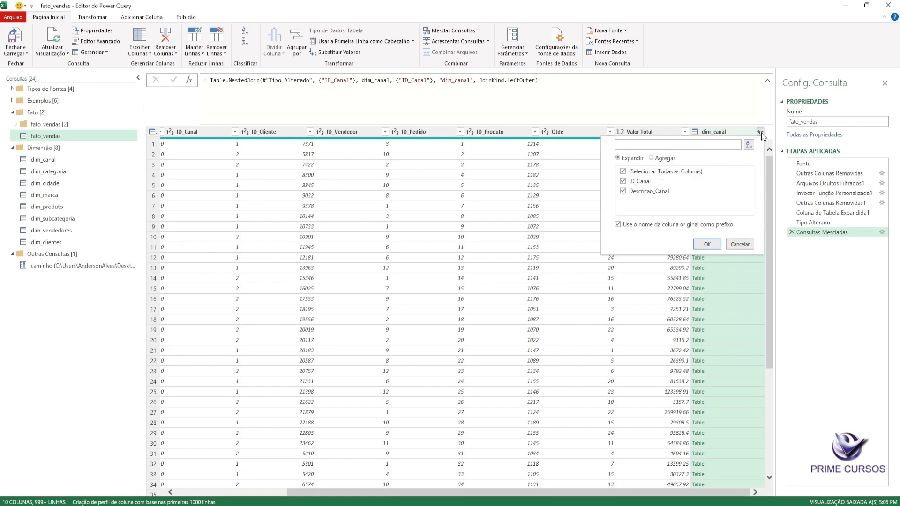
pyautogui.click(625, 192)
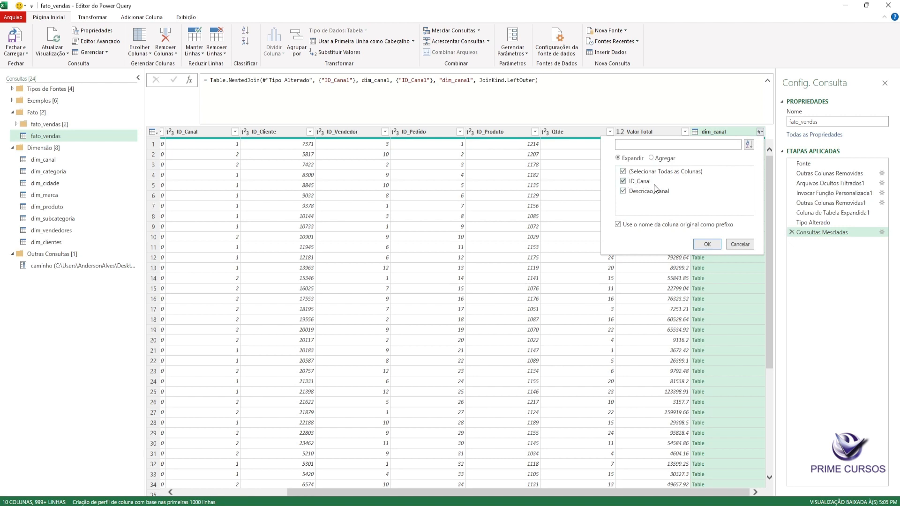
pyautogui.click(625, 183)
pyautogui.click(624, 192)
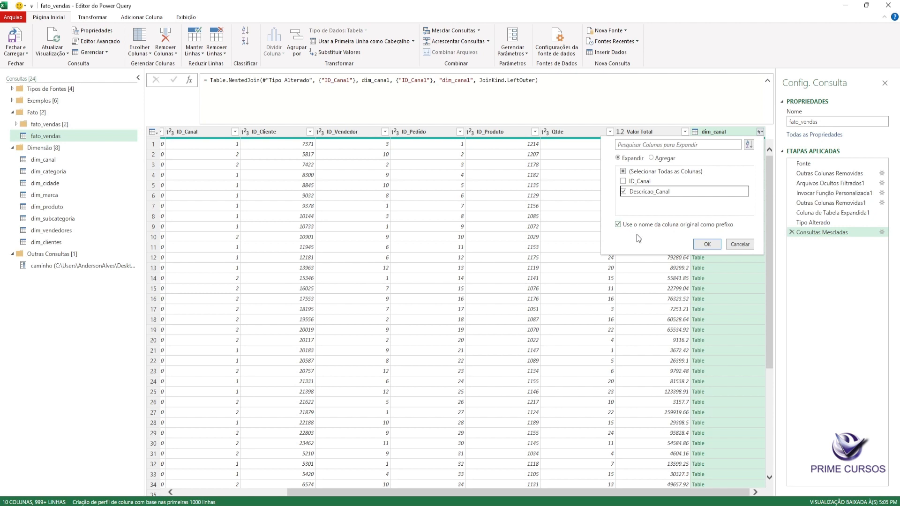
pyautogui.click(618, 225)
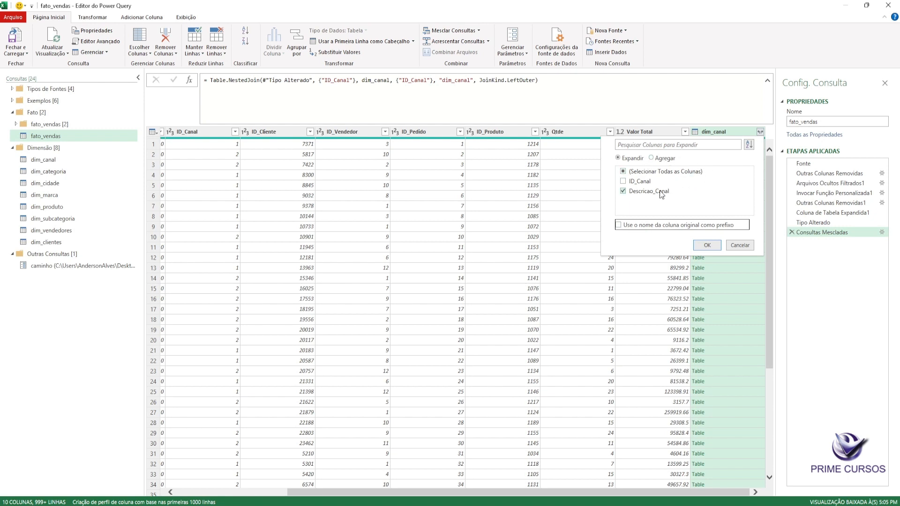
pyautogui.click(708, 245)
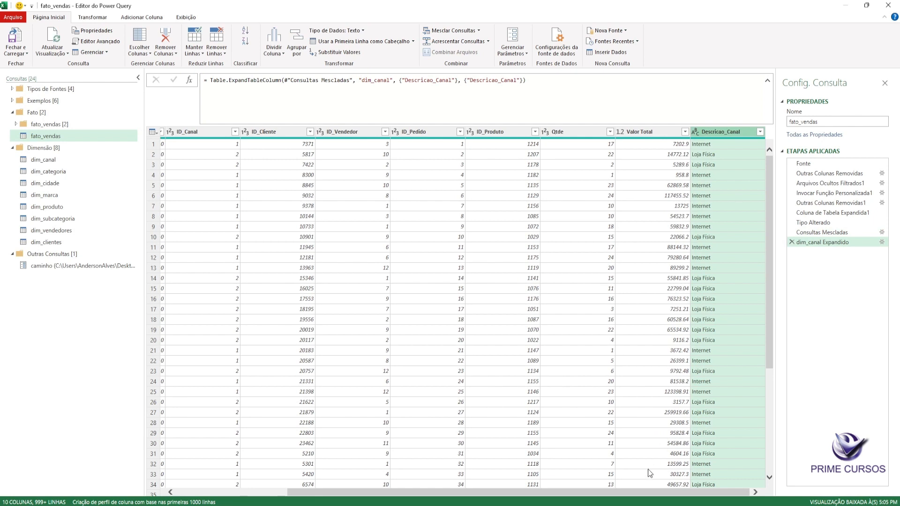
# Compare the ID_Canal values with the expanded Descricao_Canal values across several rows of fato_vendas.
pyautogui.click(204, 132)
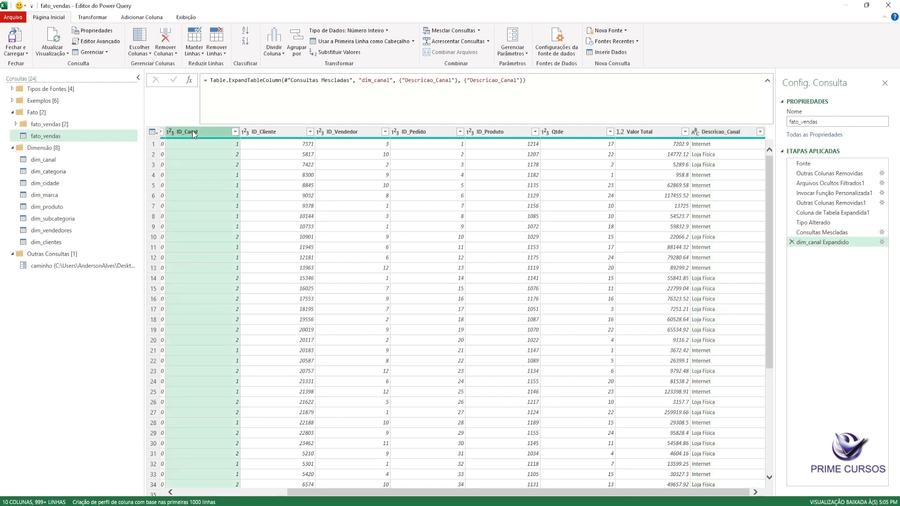
pyautogui.click(711, 129)
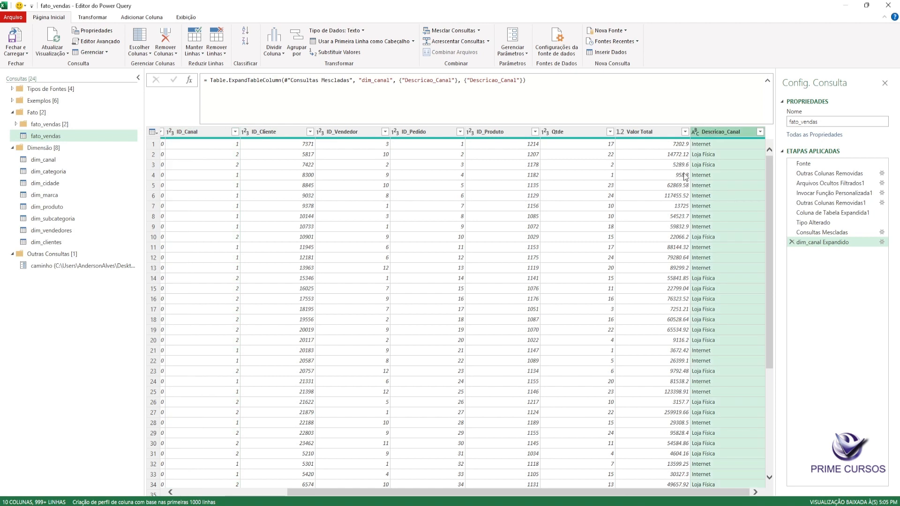
pyautogui.click(702, 195)
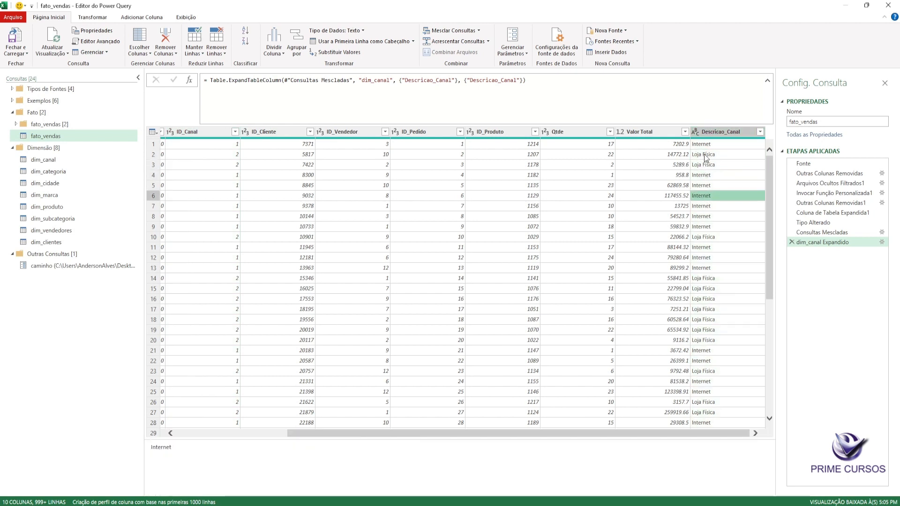
pyautogui.click(704, 154)
pyautogui.click(706, 165)
pyautogui.click(706, 175)
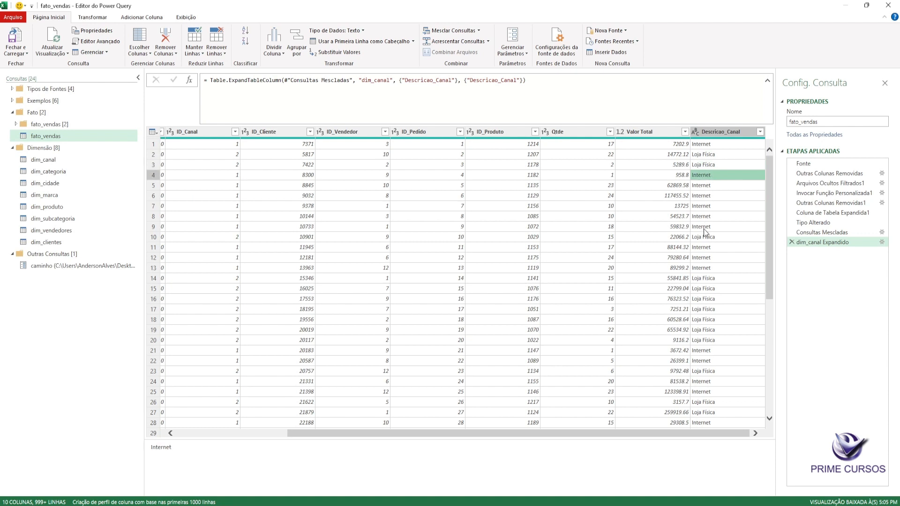
pyautogui.click(704, 206)
pyautogui.click(705, 238)
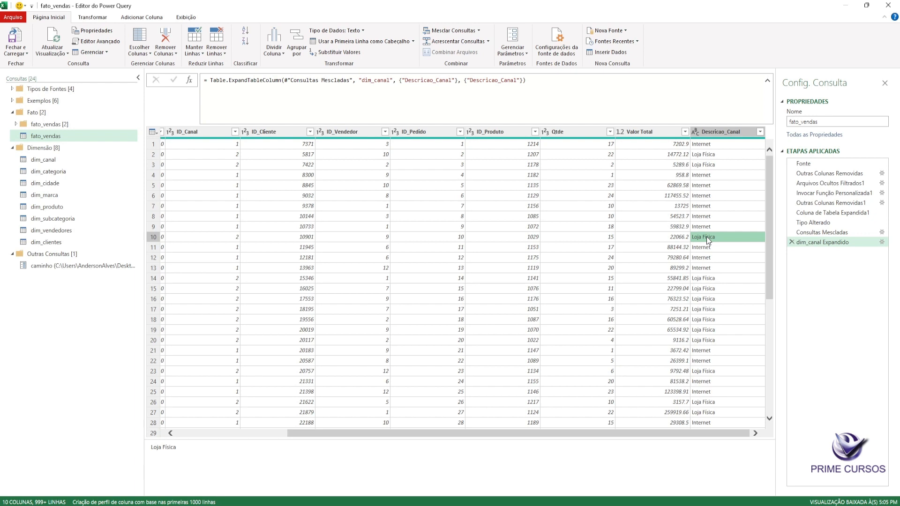
# Delete the applied steps dim_canal Expandido and Consultas Mescladas from fato_vendas.
pyautogui.click(794, 243)
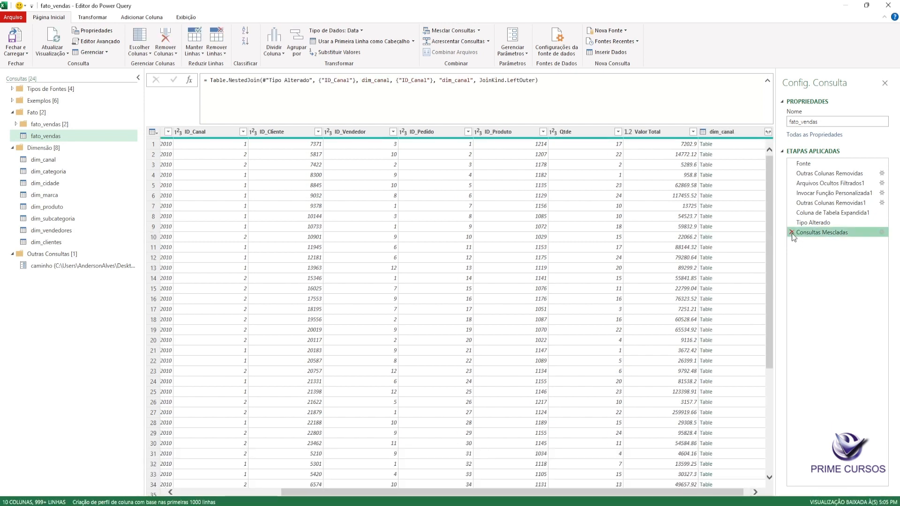
pyautogui.click(792, 233)
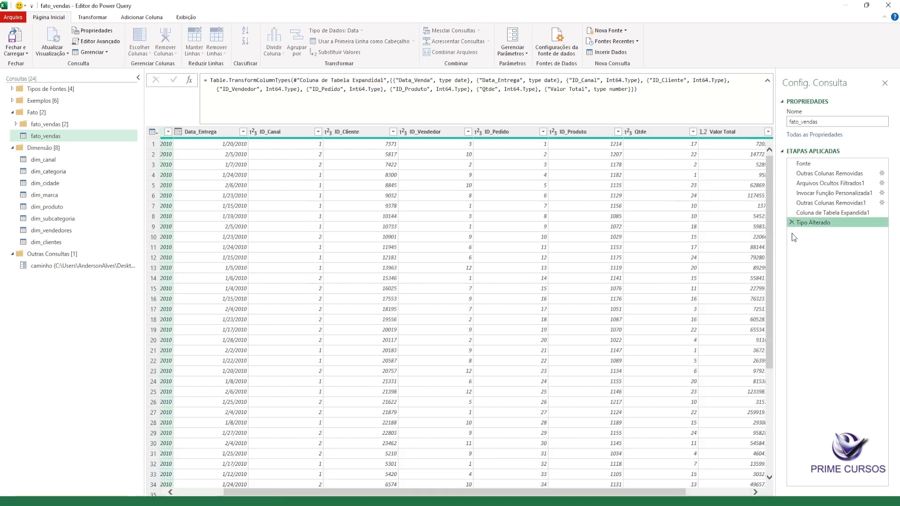
# Collapse the formula bar, then close the editor and load the queries as connection only, adding them to the Data Model.
pyautogui.click(767, 81)
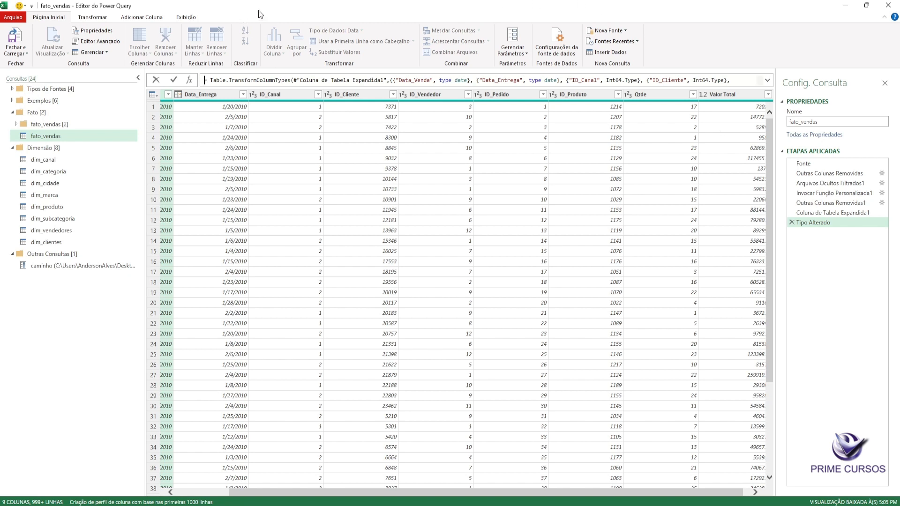
pyautogui.click(20, 54)
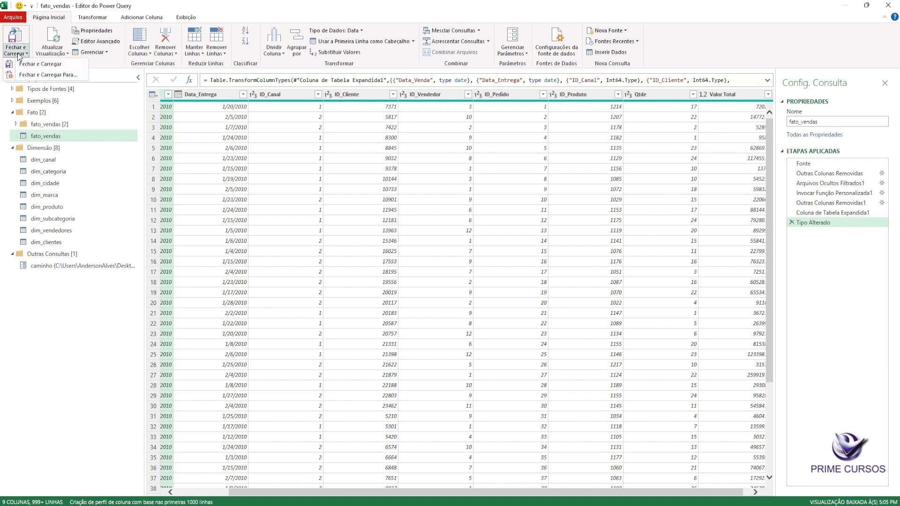
pyautogui.click(33, 74)
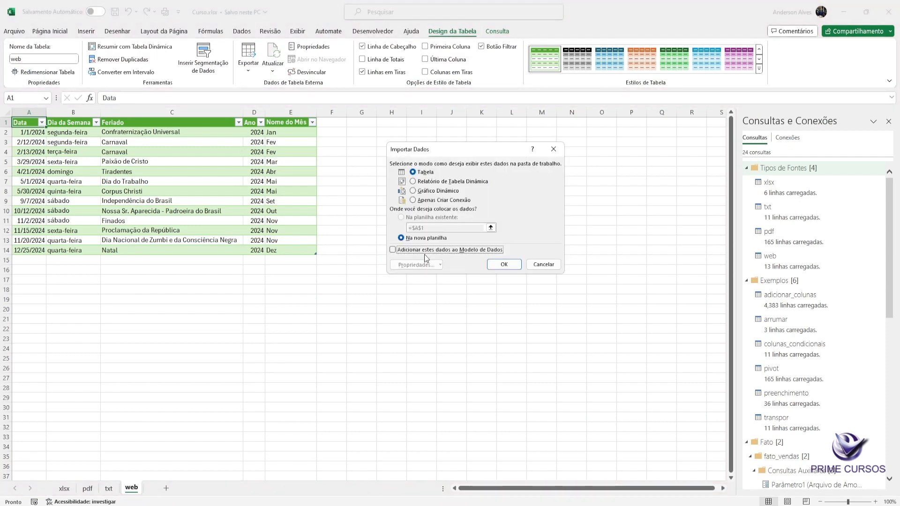
pyautogui.click(454, 202)
pyautogui.click(436, 250)
pyautogui.click(503, 270)
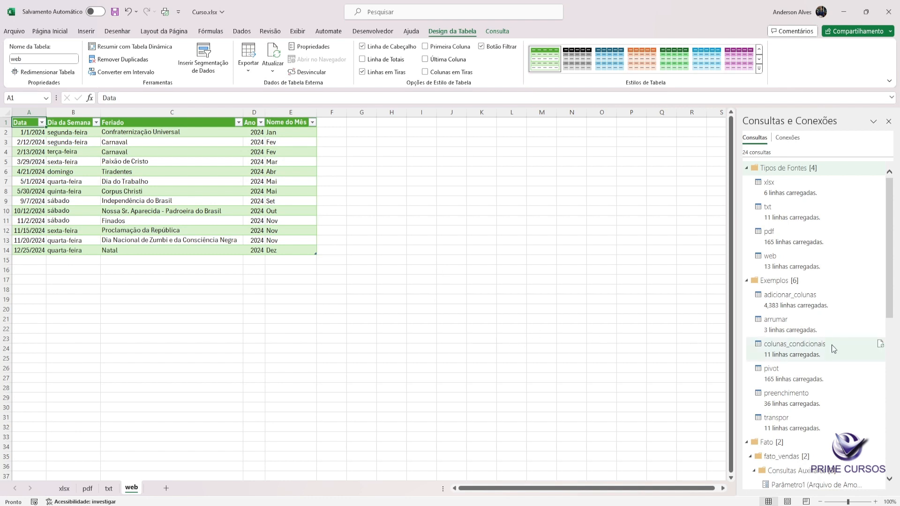
# Check the load status of fato_vendas and the dim_ queries in the workbook's query list, and save the workbook.
pyautogui.scroll(-5, 805, 356)
pyautogui.scroll(-2, 805, 356)
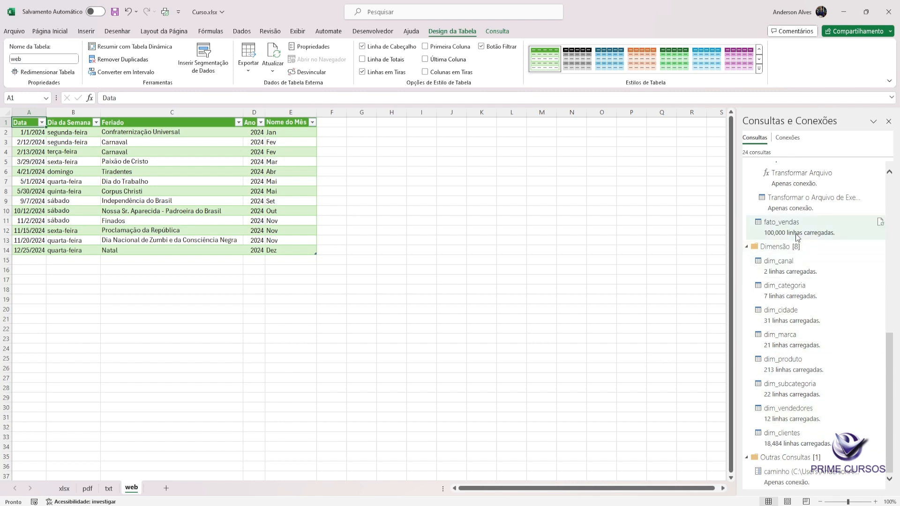
pyautogui.scroll(8, 797, 232)
pyautogui.scroll(3, 797, 232)
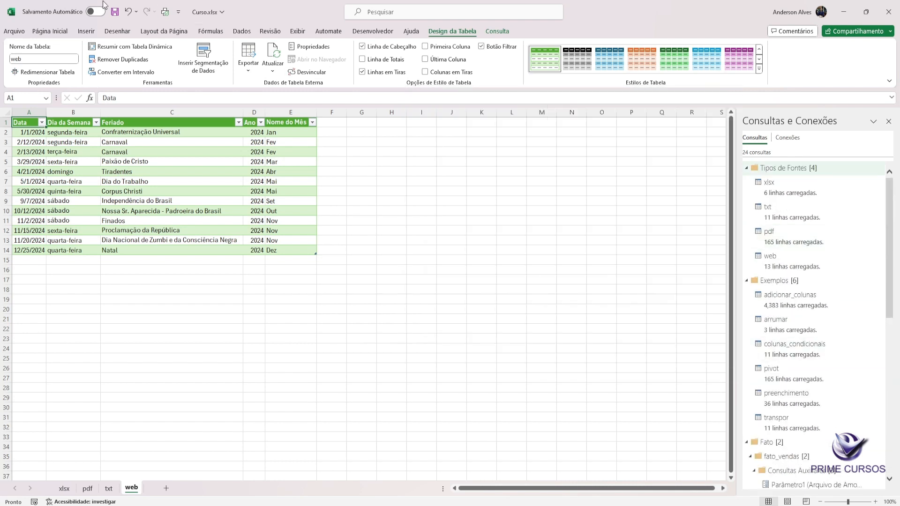
pyautogui.click(115, 12)
pyautogui.hotkey('ctrl', 'F12')
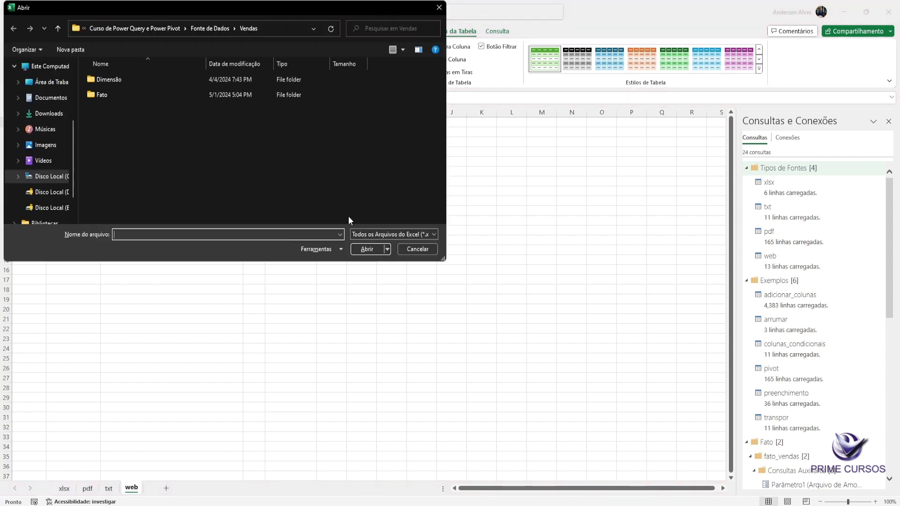
pyautogui.click(439, 8)
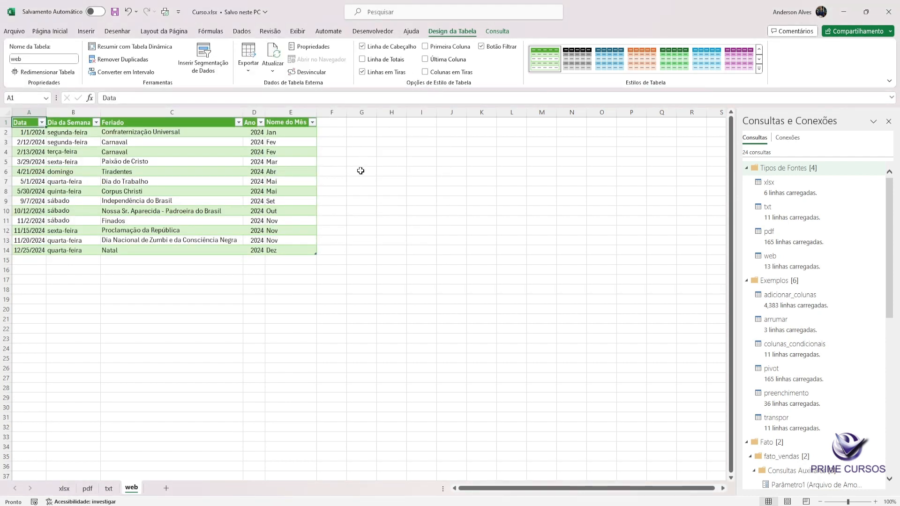
# Open the Power Query Editor on the web query and preview the monospaced text and formula bar display options, restoring each one.
pyautogui.hotkey('alt', 'F12')
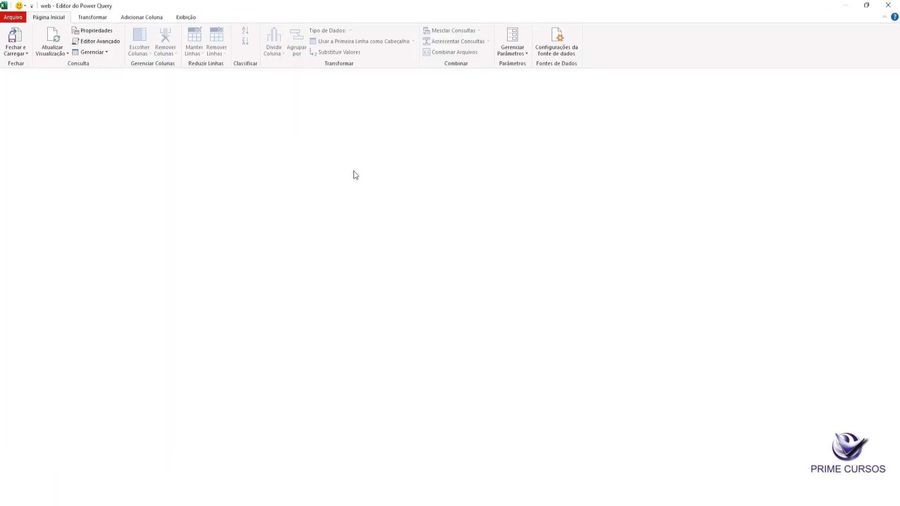
pyautogui.click(184, 19)
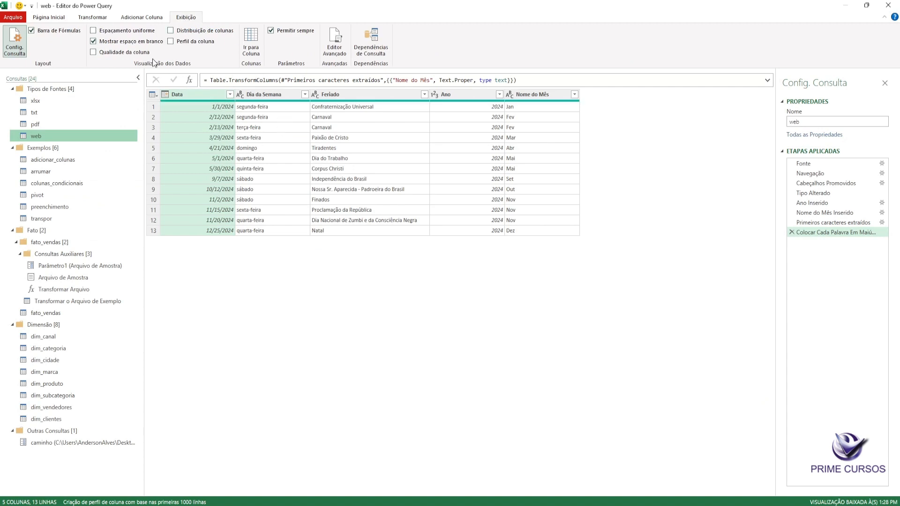
pyautogui.click(93, 41)
pyautogui.click(113, 31)
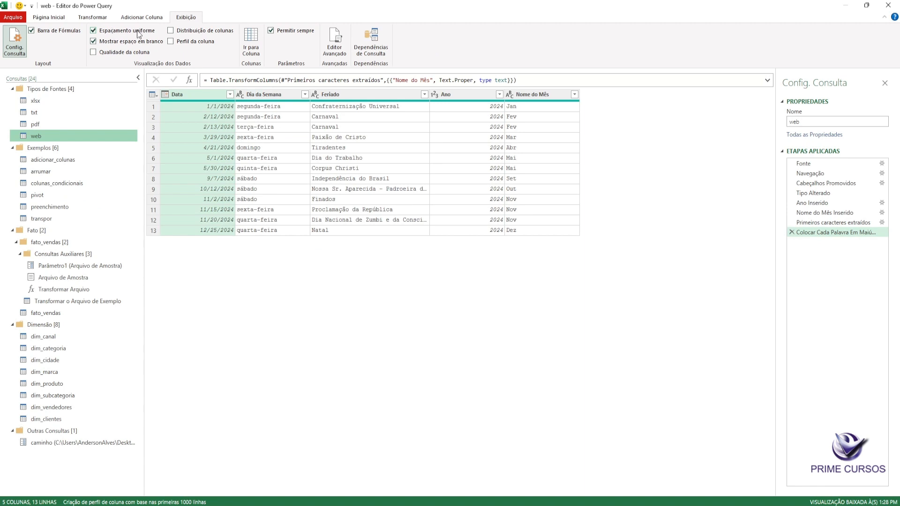
pyautogui.click(111, 31)
pyautogui.click(65, 31)
pyautogui.click(64, 29)
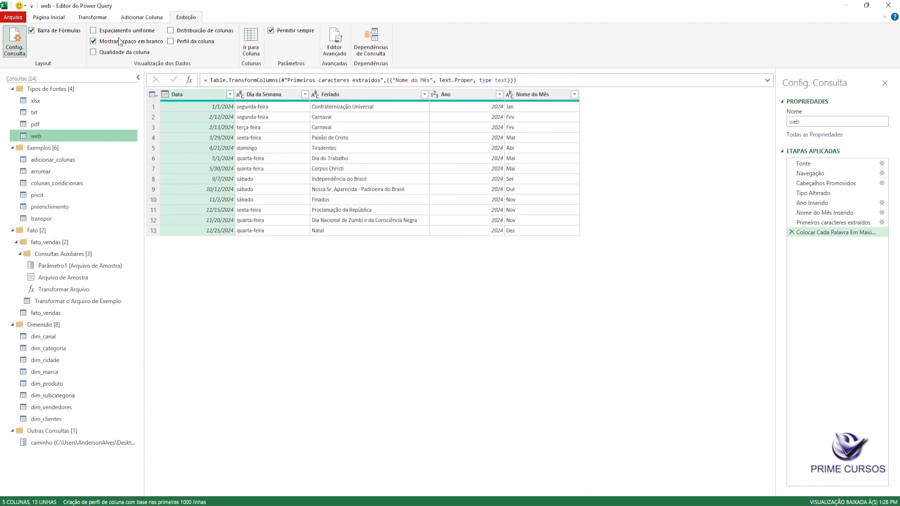
# Turn on column quality, column distribution and column profile for the web query, and show the profile of Dia da Semana.
pyautogui.click(131, 53)
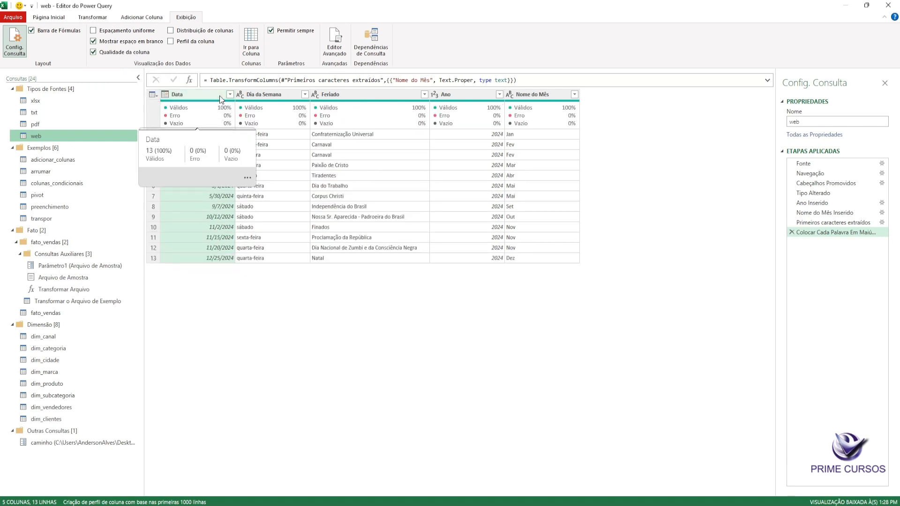
pyautogui.moveTo(211, 117)
pyautogui.moveTo(258, 116)
pyautogui.click(171, 30)
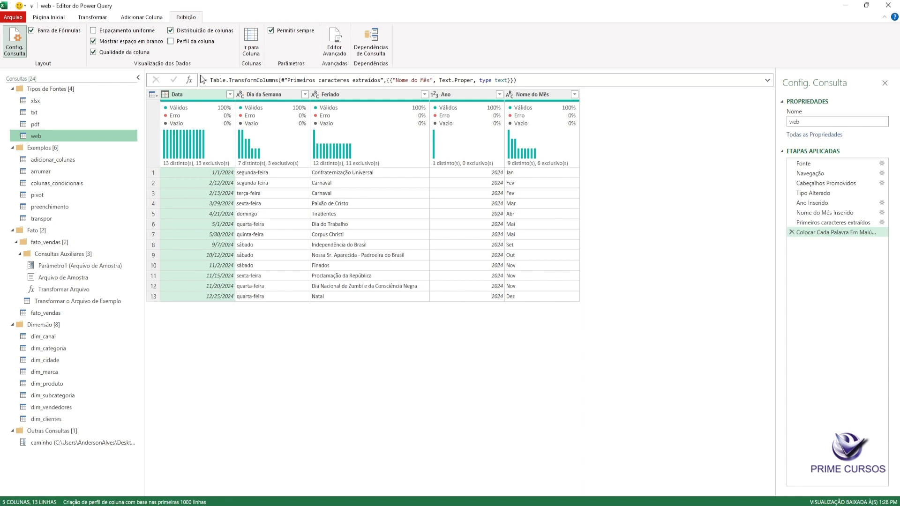
pyautogui.moveTo(189, 155)
pyautogui.moveTo(256, 165)
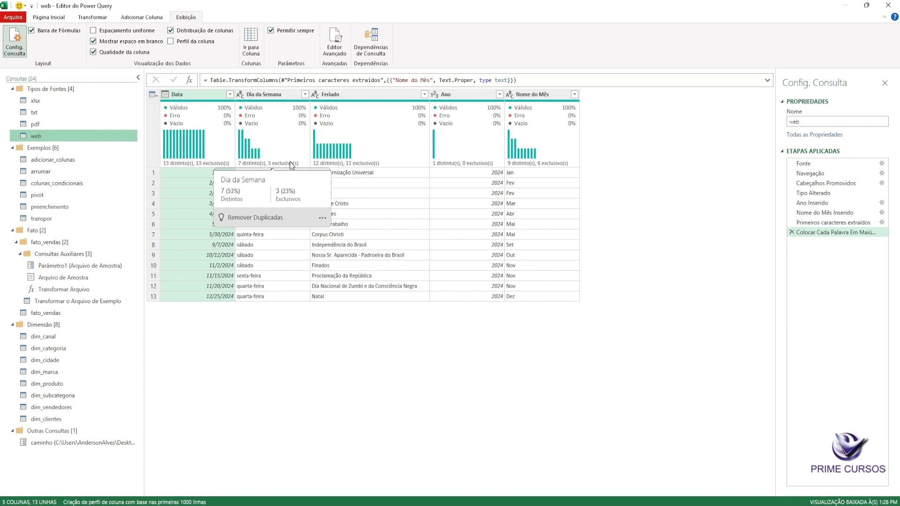
pyautogui.click(180, 44)
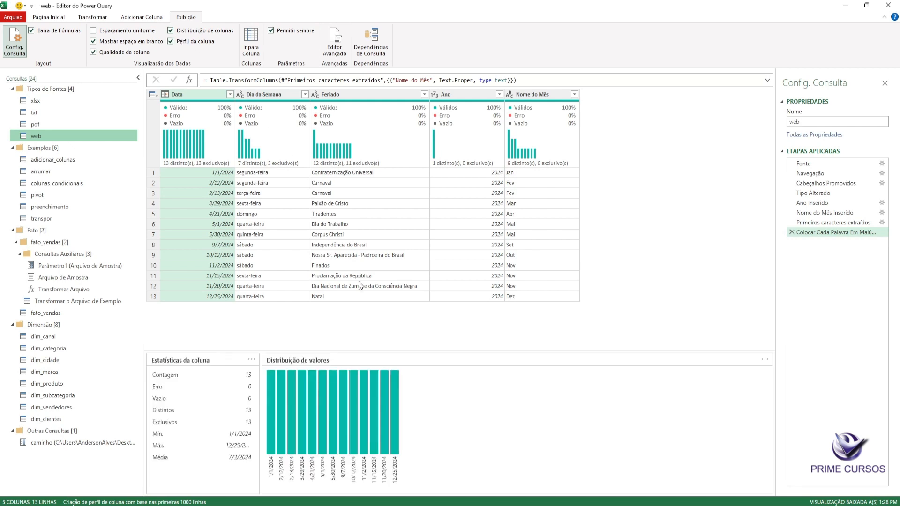
pyautogui.click(274, 94)
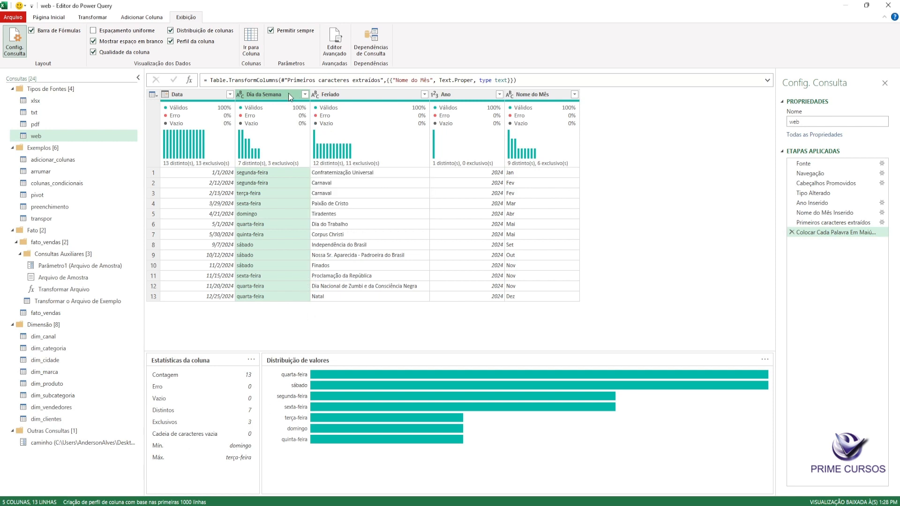
# Jump to the Nome do Mês column of the web query using Go to Column.
pyautogui.click(250, 42)
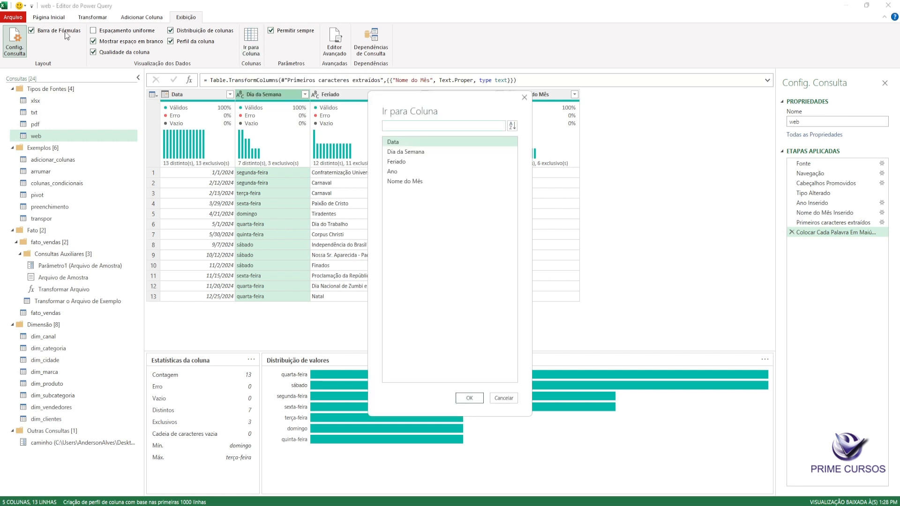
pyautogui.click(524, 97)
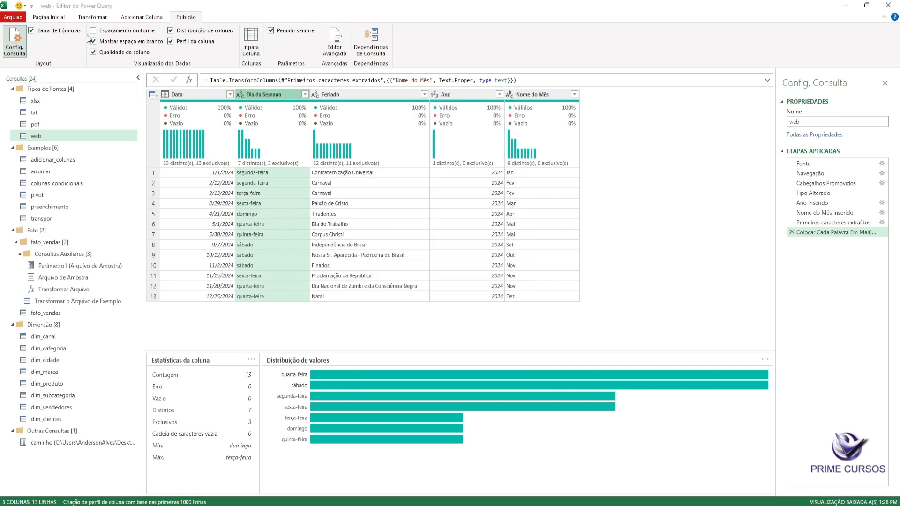
pyautogui.click(64, 19)
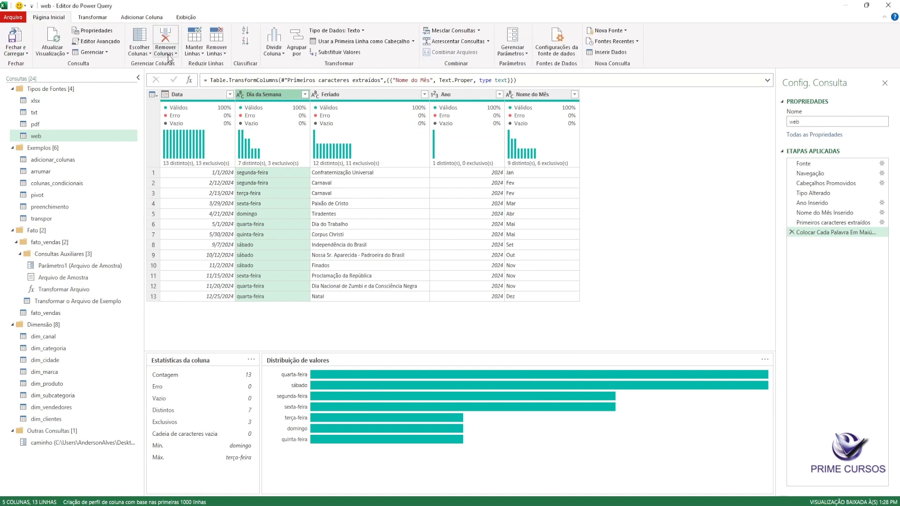
pyautogui.click(180, 19)
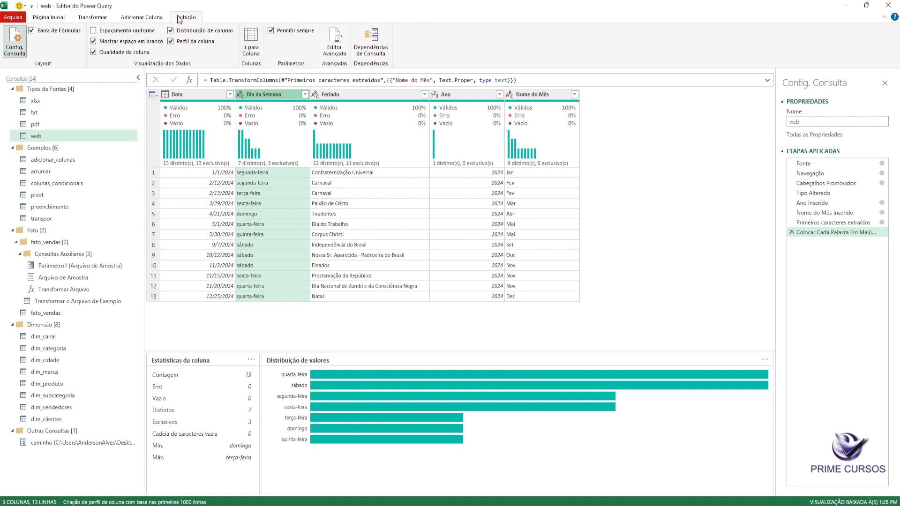
pyautogui.click(251, 43)
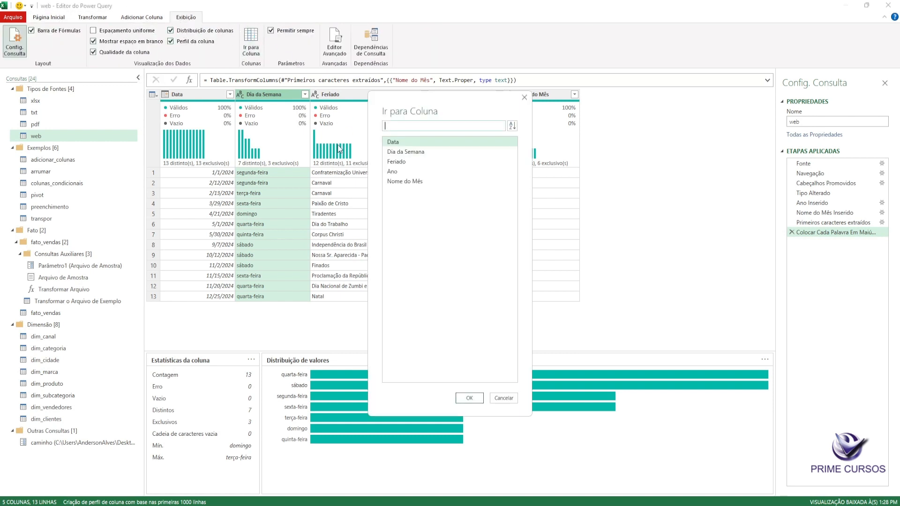
pyautogui.click(413, 181)
pyautogui.click(469, 398)
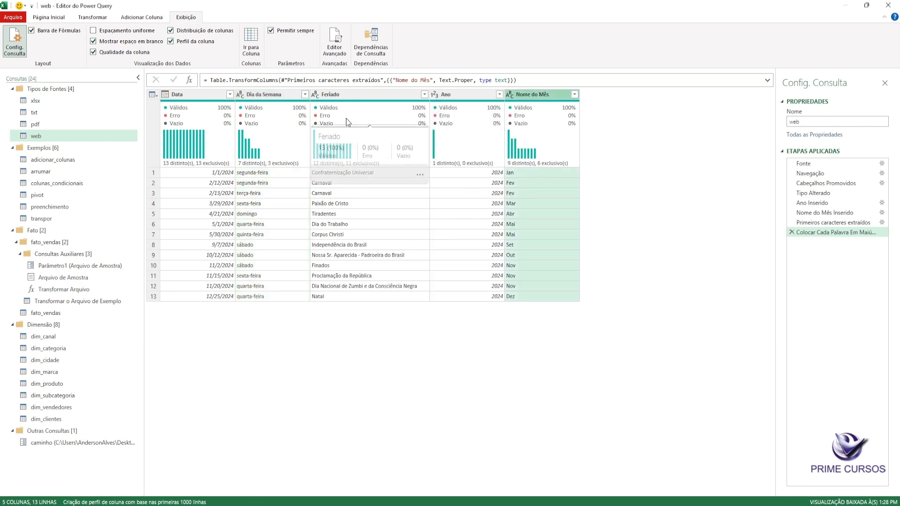
# Review the web query's M code in the Advanced Editor and examine the query dependencies diagram around fato_vendas and Arquivo de Amostra.
pyautogui.click(334, 41)
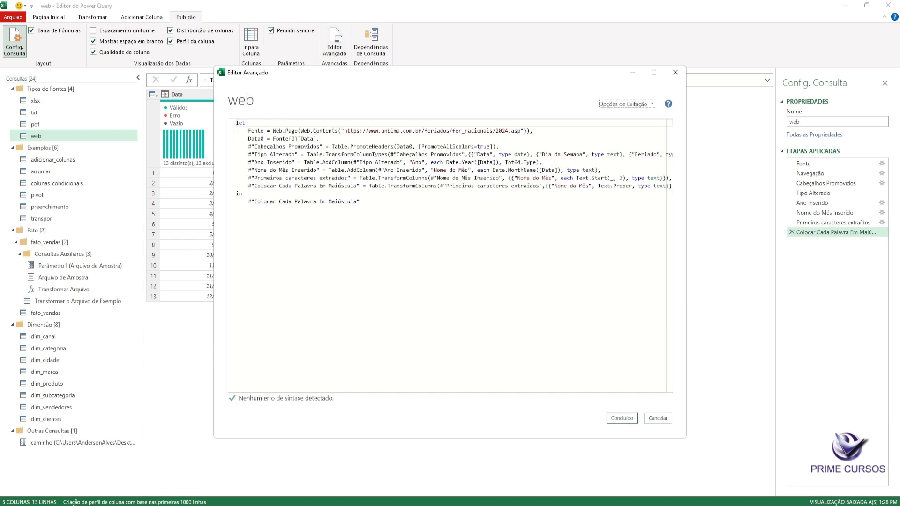
pyautogui.click(676, 72)
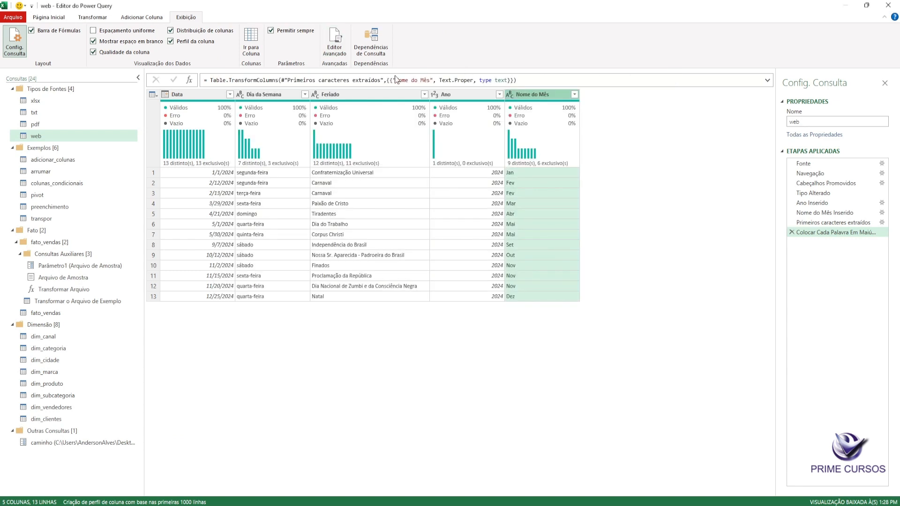
pyautogui.click(371, 47)
pyautogui.scroll(5, 441, 240)
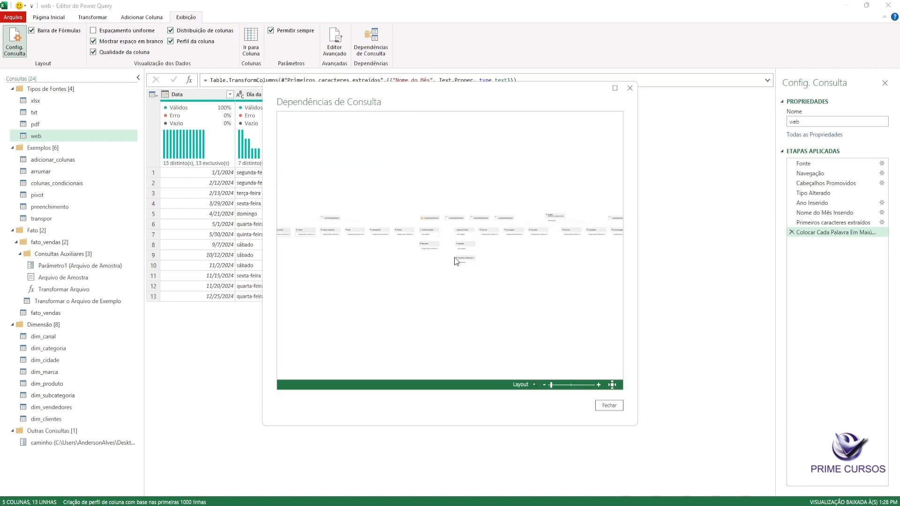
pyautogui.moveTo(522, 259)
pyautogui.mouseDown()
pyautogui.moveTo(532, 296)
pyautogui.moveTo(509, 261)
pyautogui.mouseUp()
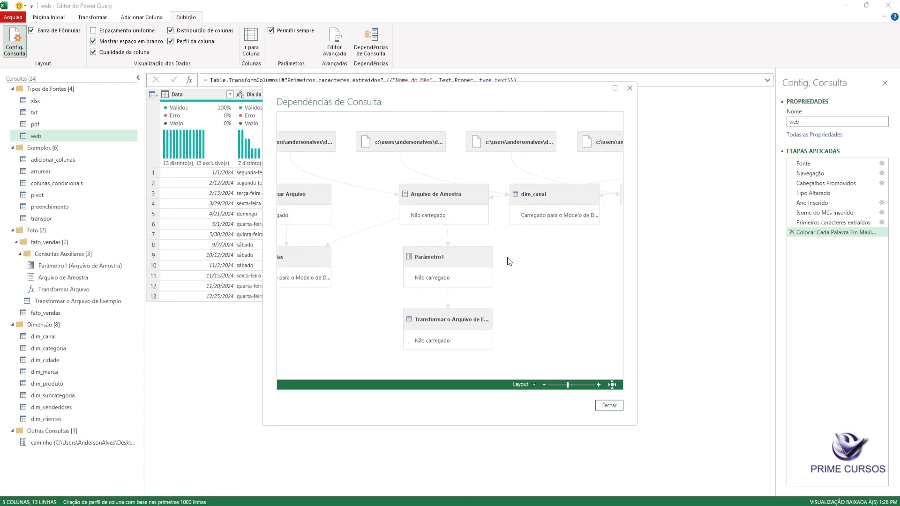
pyautogui.scroll(-2, 510, 261)
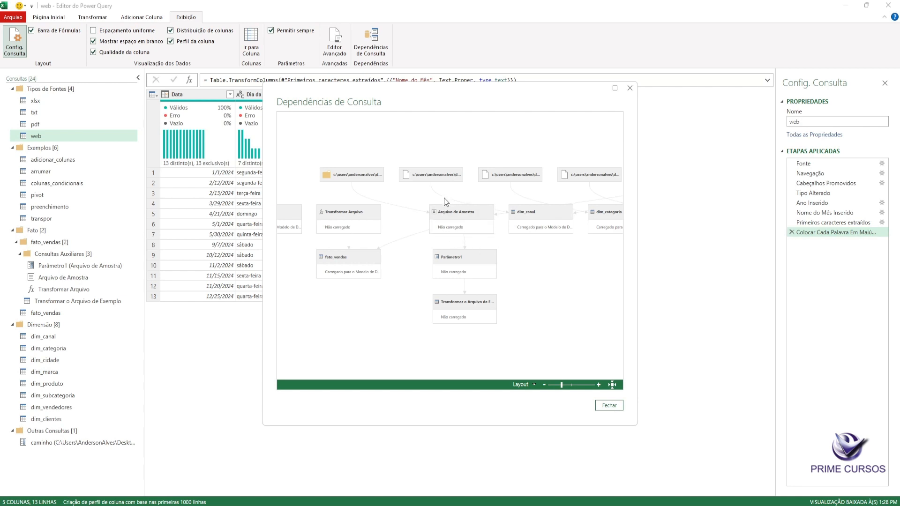
pyautogui.scroll(-1, 518, 193)
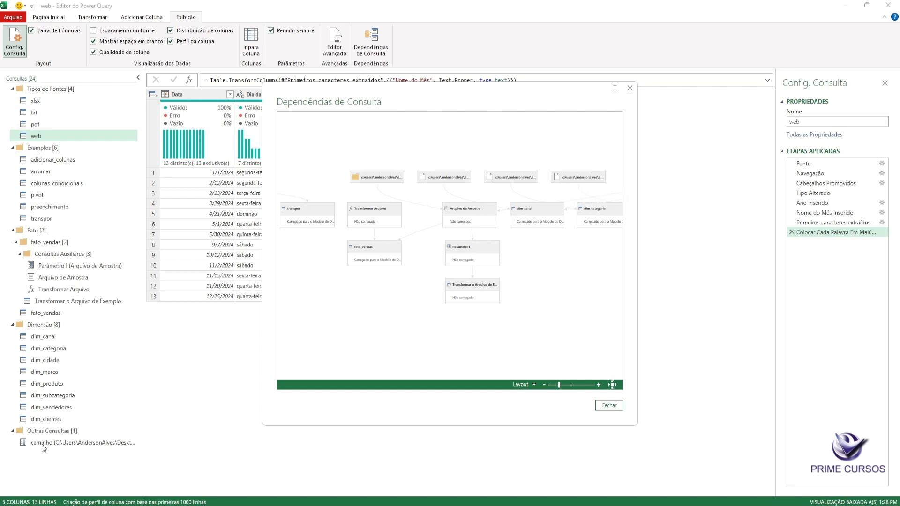
pyautogui.click(610, 406)
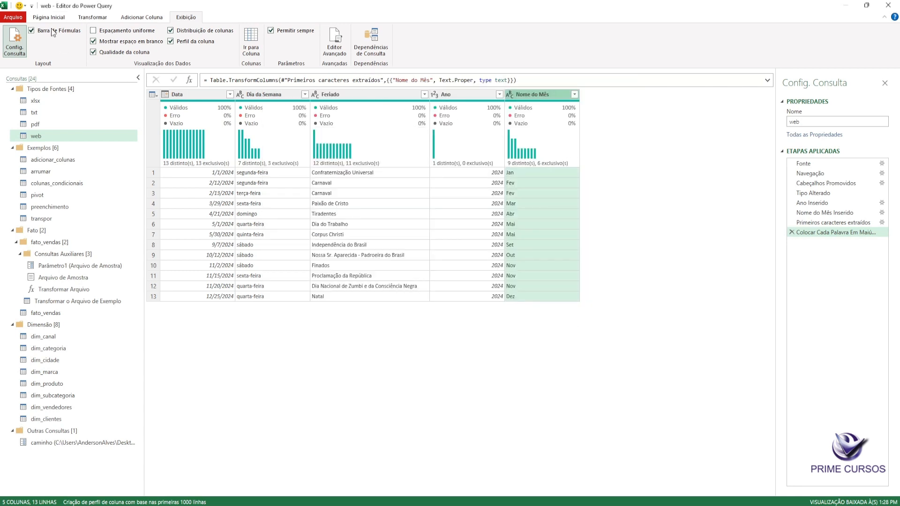
# Close the Power Query Editor and load the queries back into the workbook.
pyautogui.click(44, 18)
pyautogui.click(16, 38)
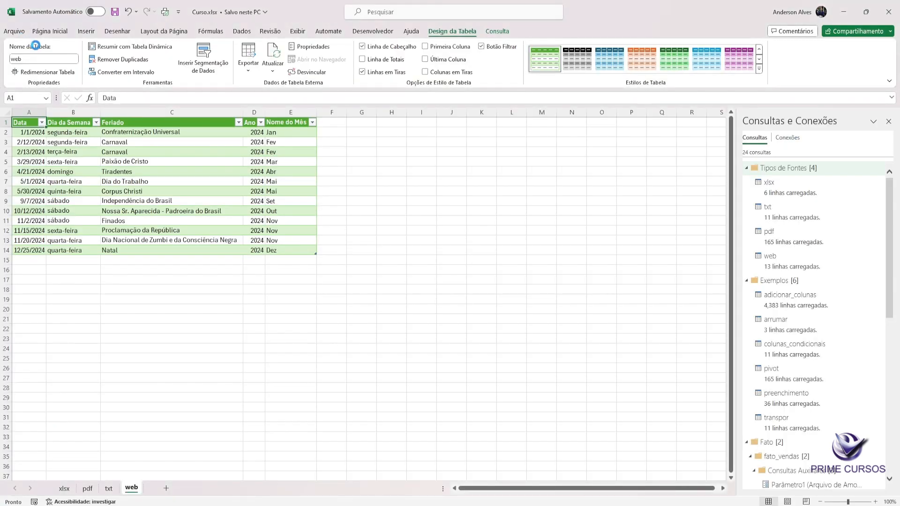